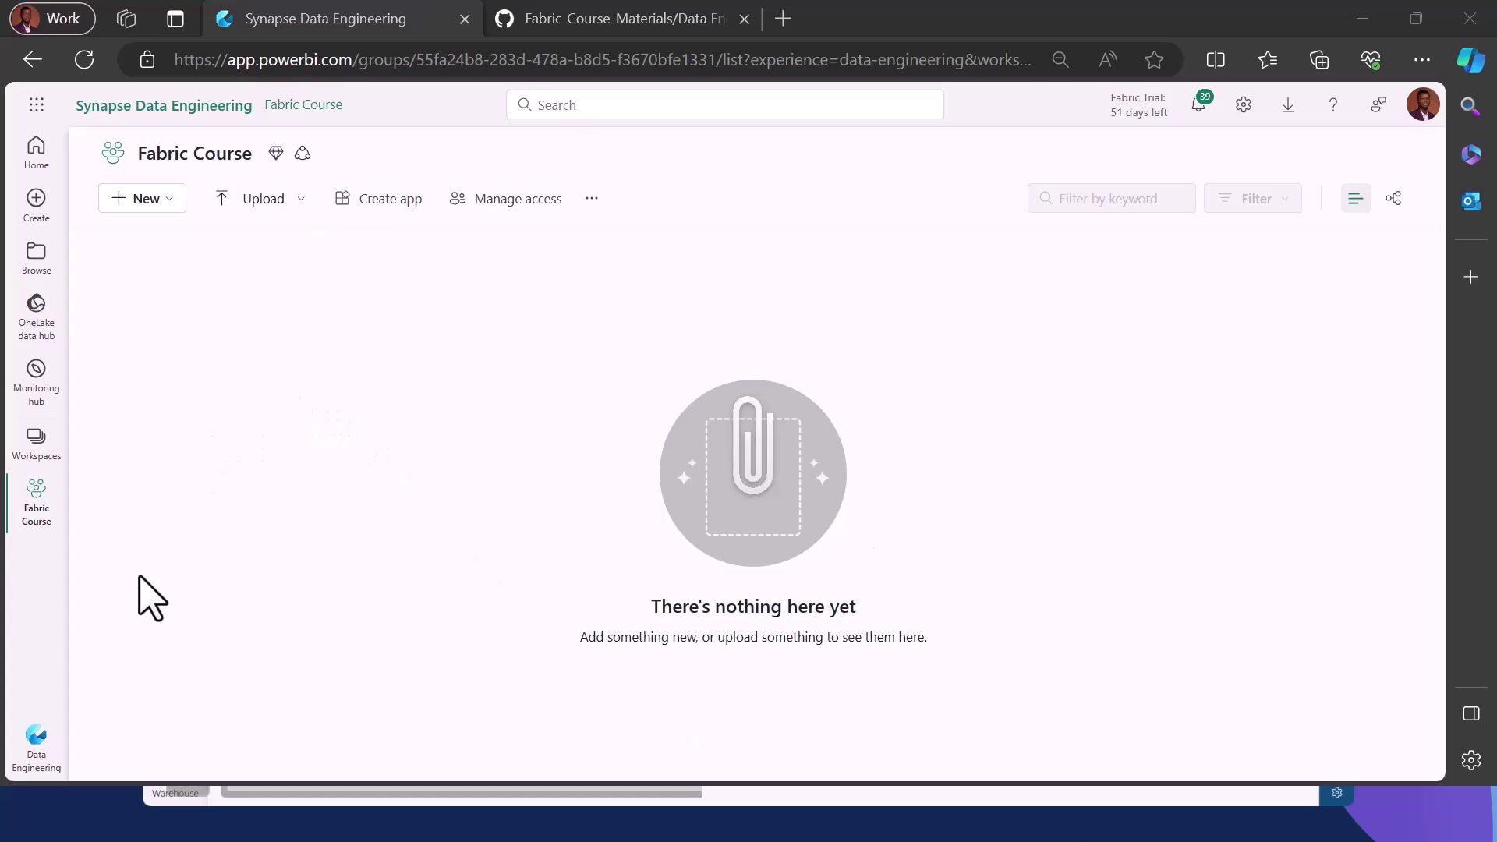
Switch to the Data Engineering experience and create a lakehouse named FirstLakehouse in the Fabric Course workspace.
left_click(36, 736)
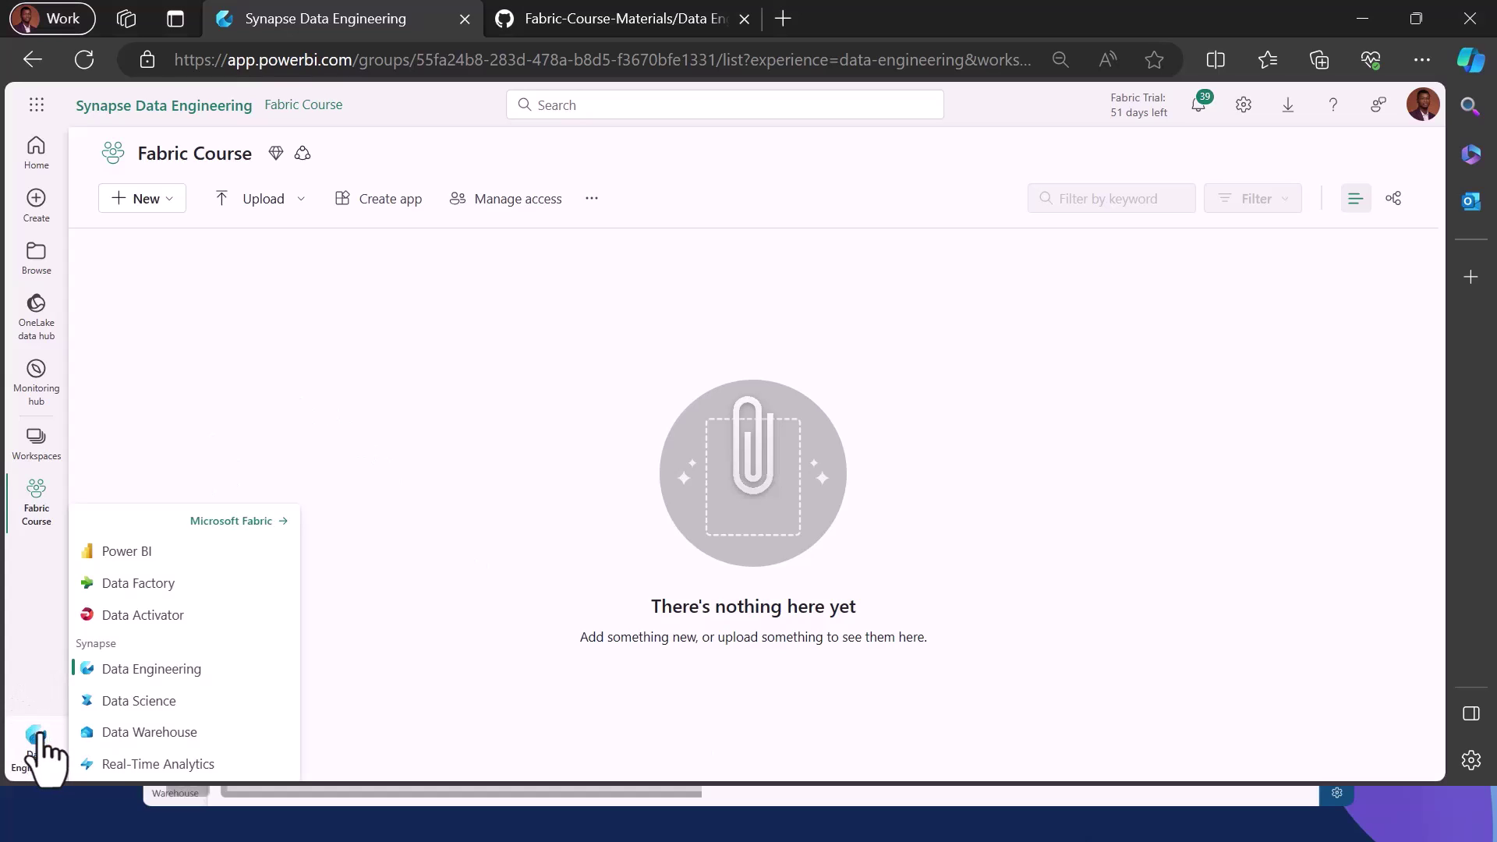
left_click(153, 669)
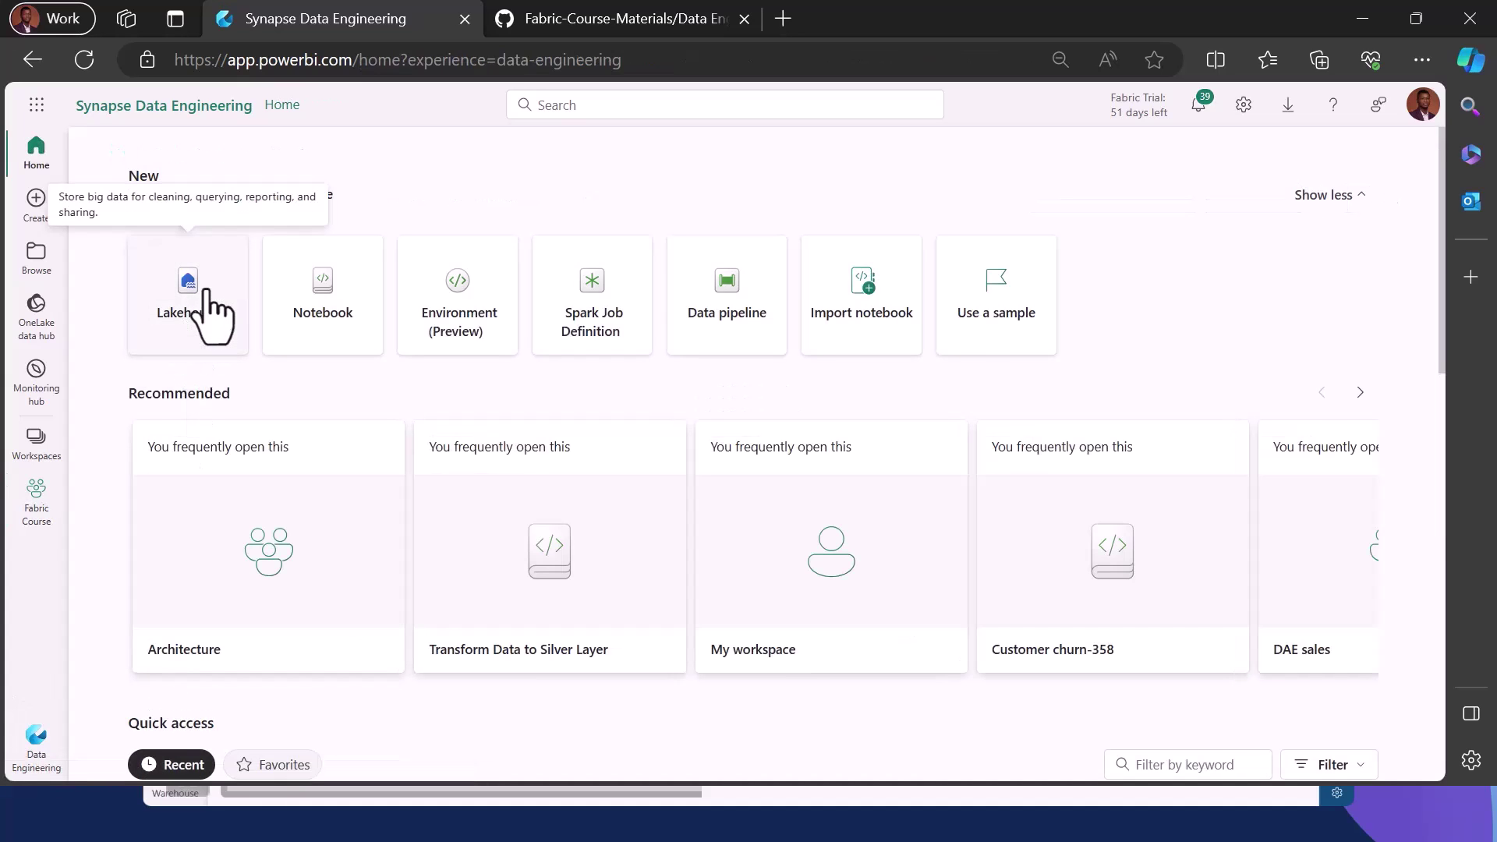
left_click(206, 310)
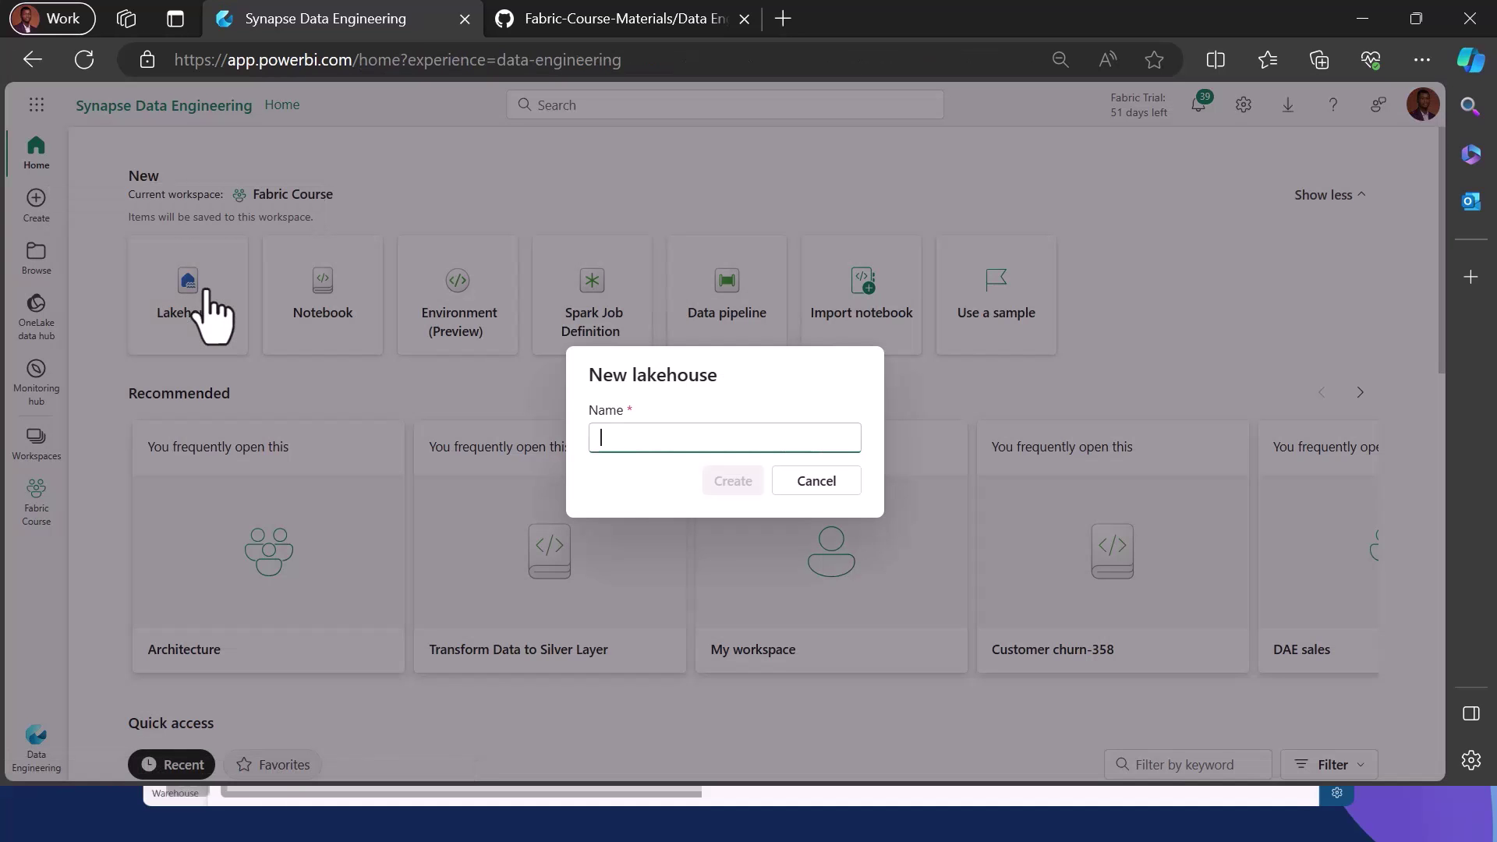
key("Escape")
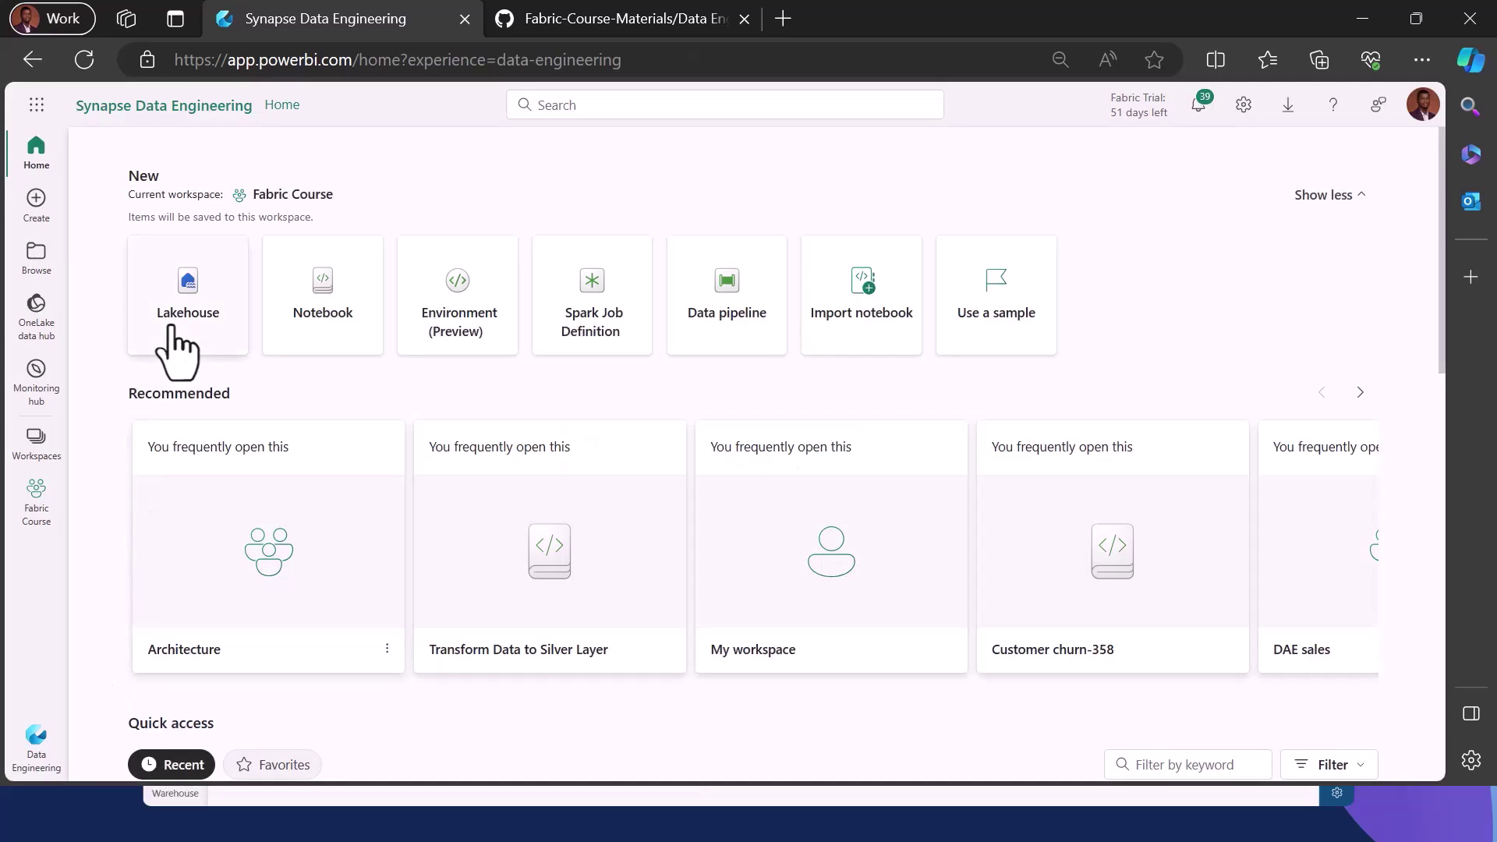
left_click(215, 305)
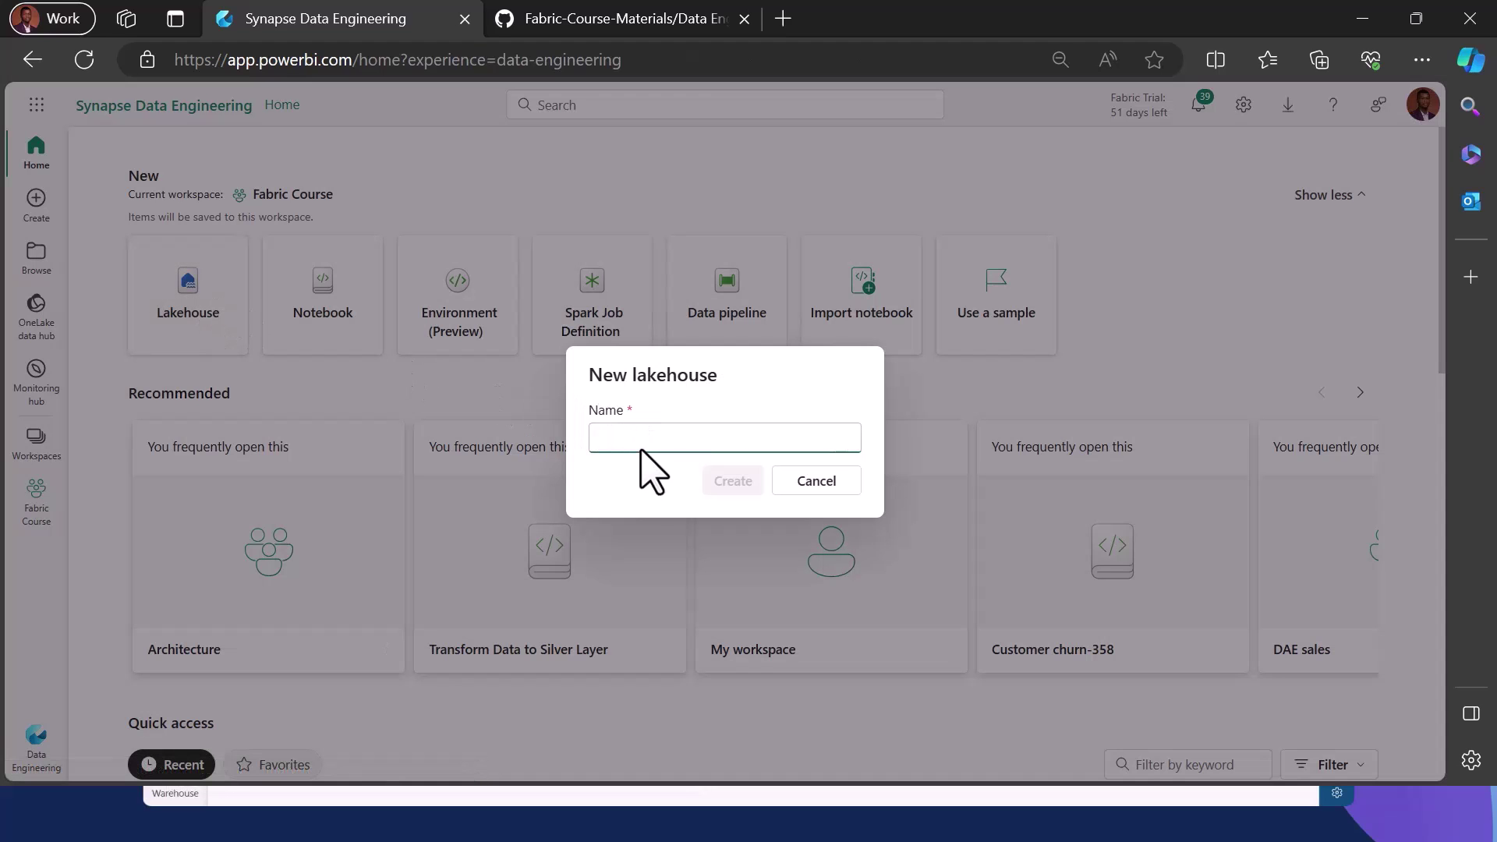
type("FirstL")
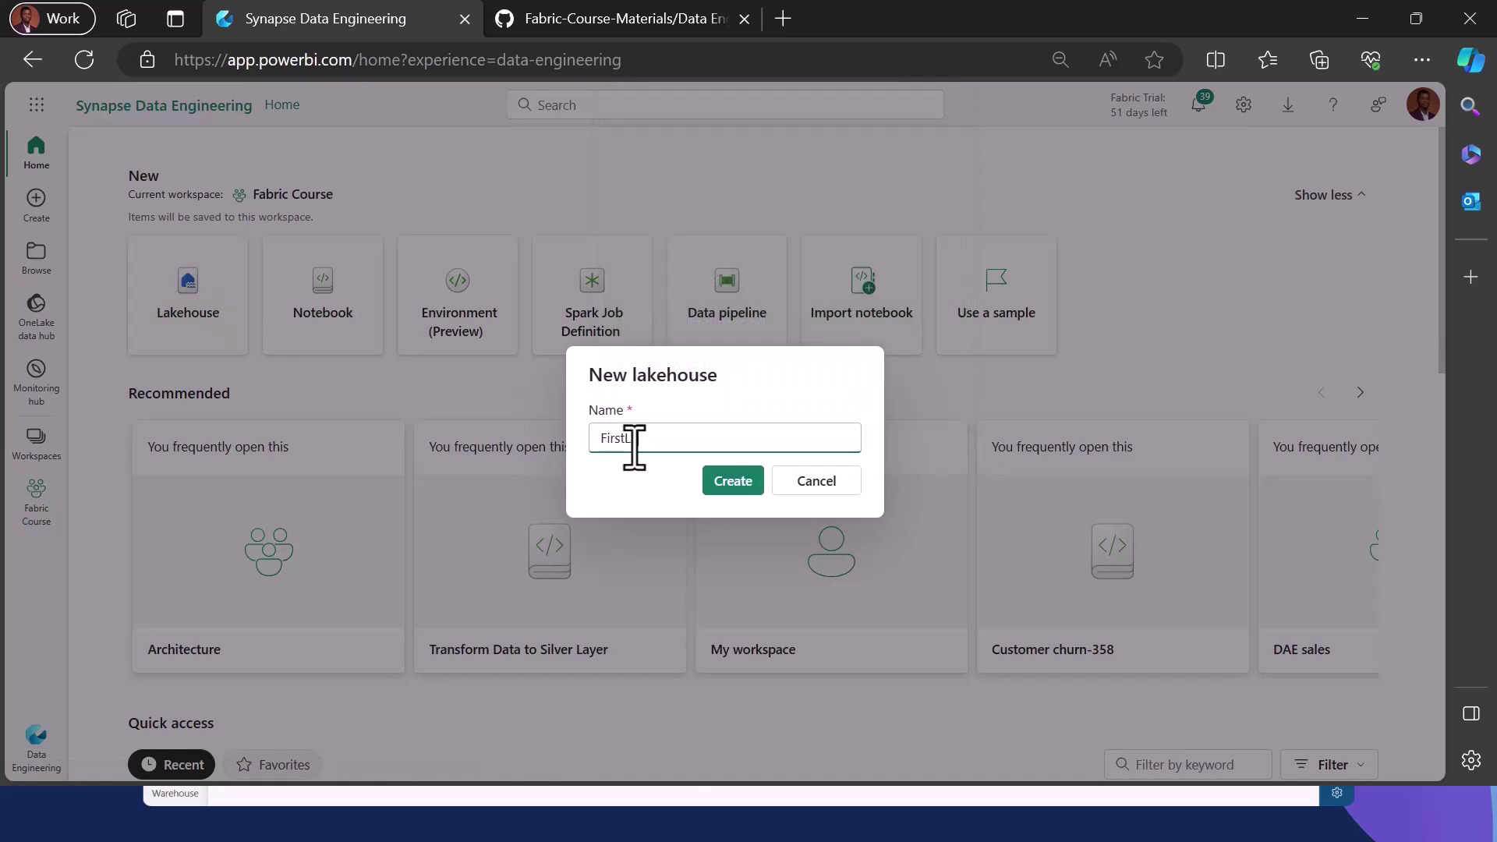
type("akehouse")
left_click(731, 485)
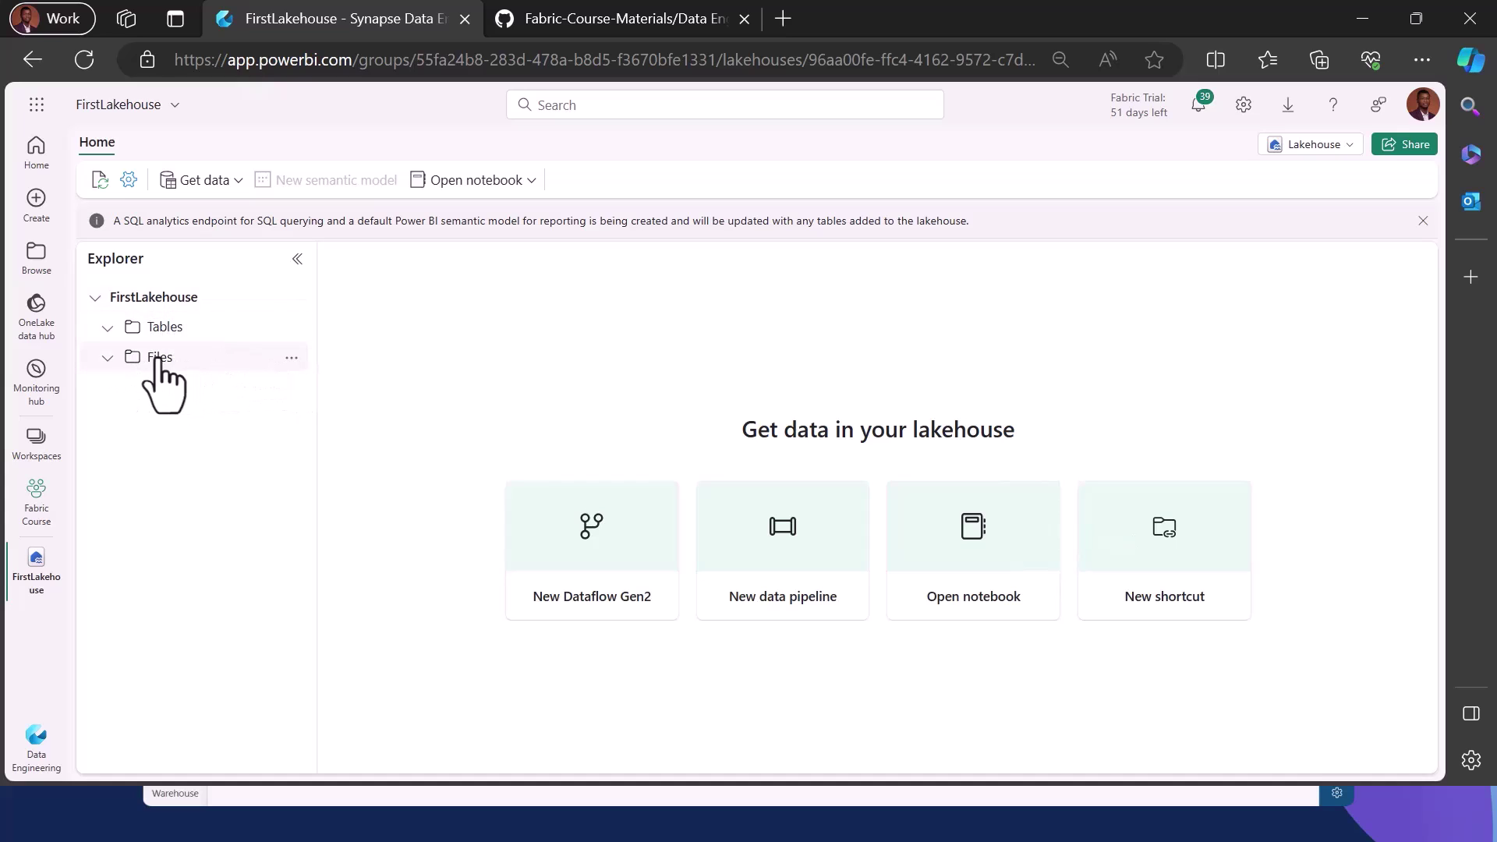
Examine the Files folder's options and the internal and external sources available for a new shortcut.
left_click(290, 359)
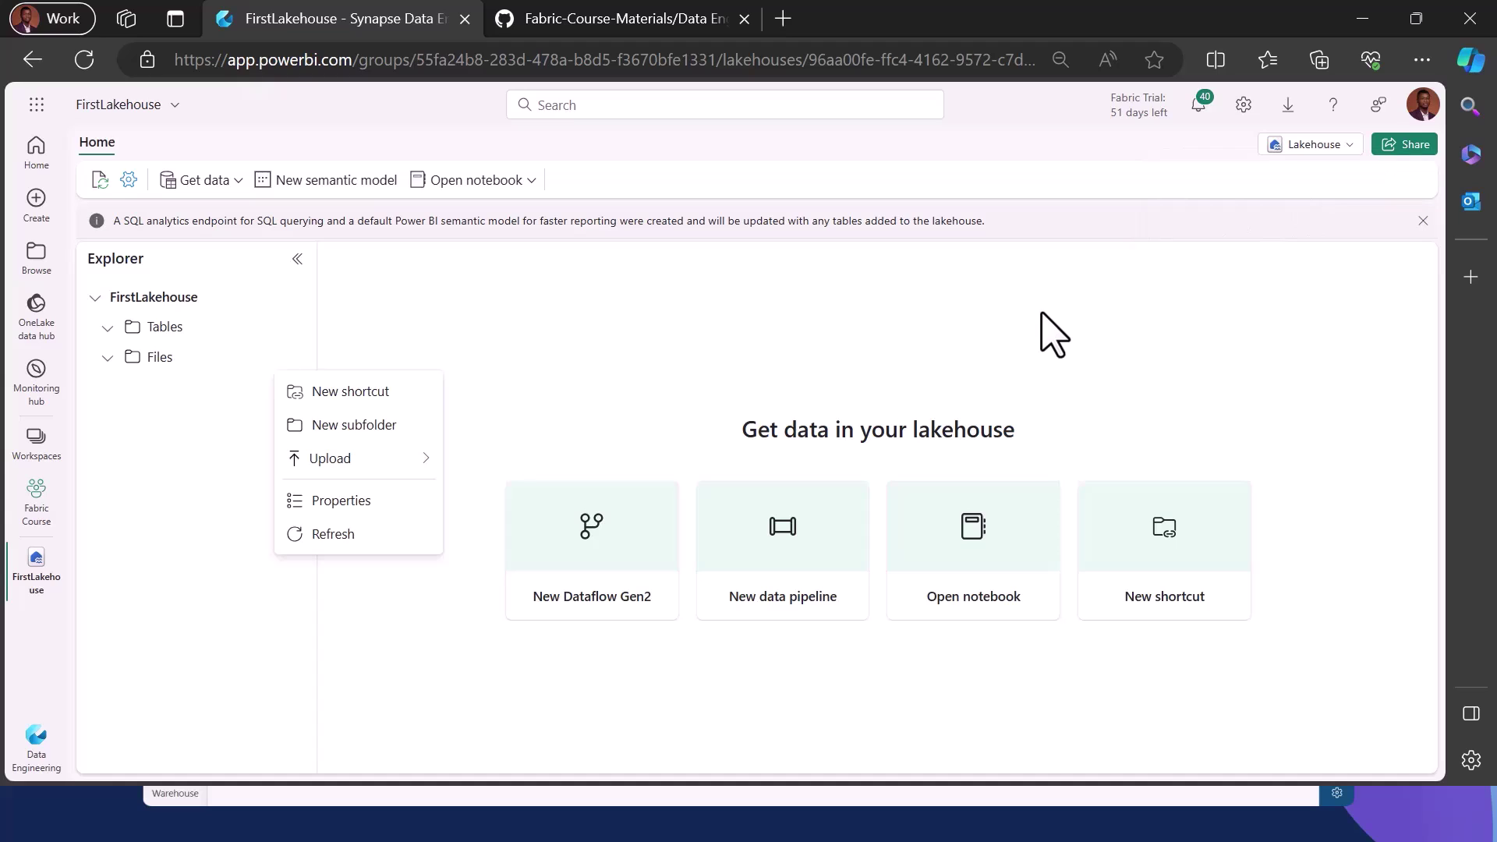
left_click(1053, 333)
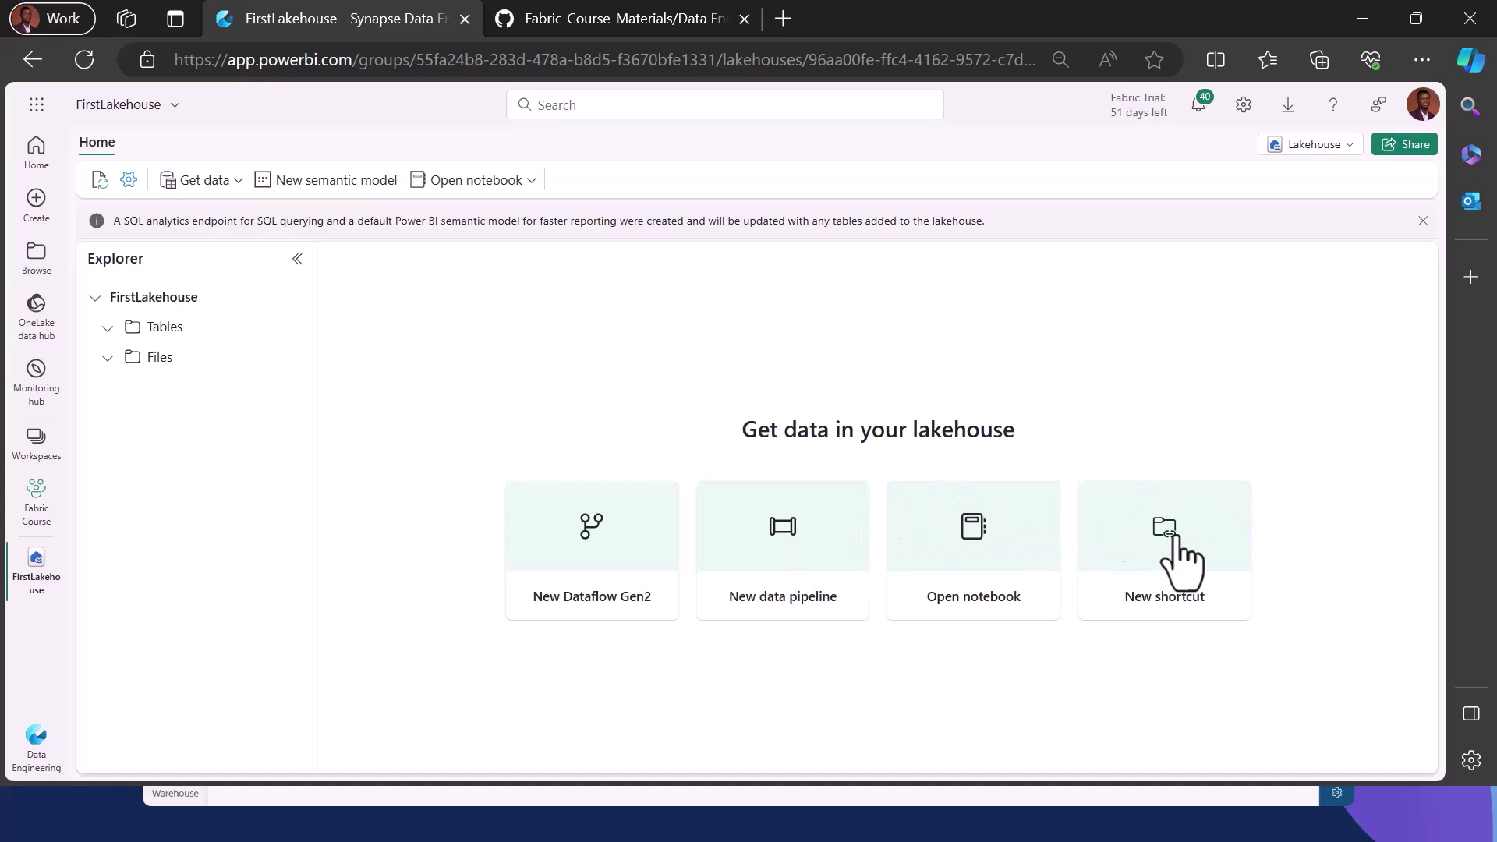
left_click(1181, 561)
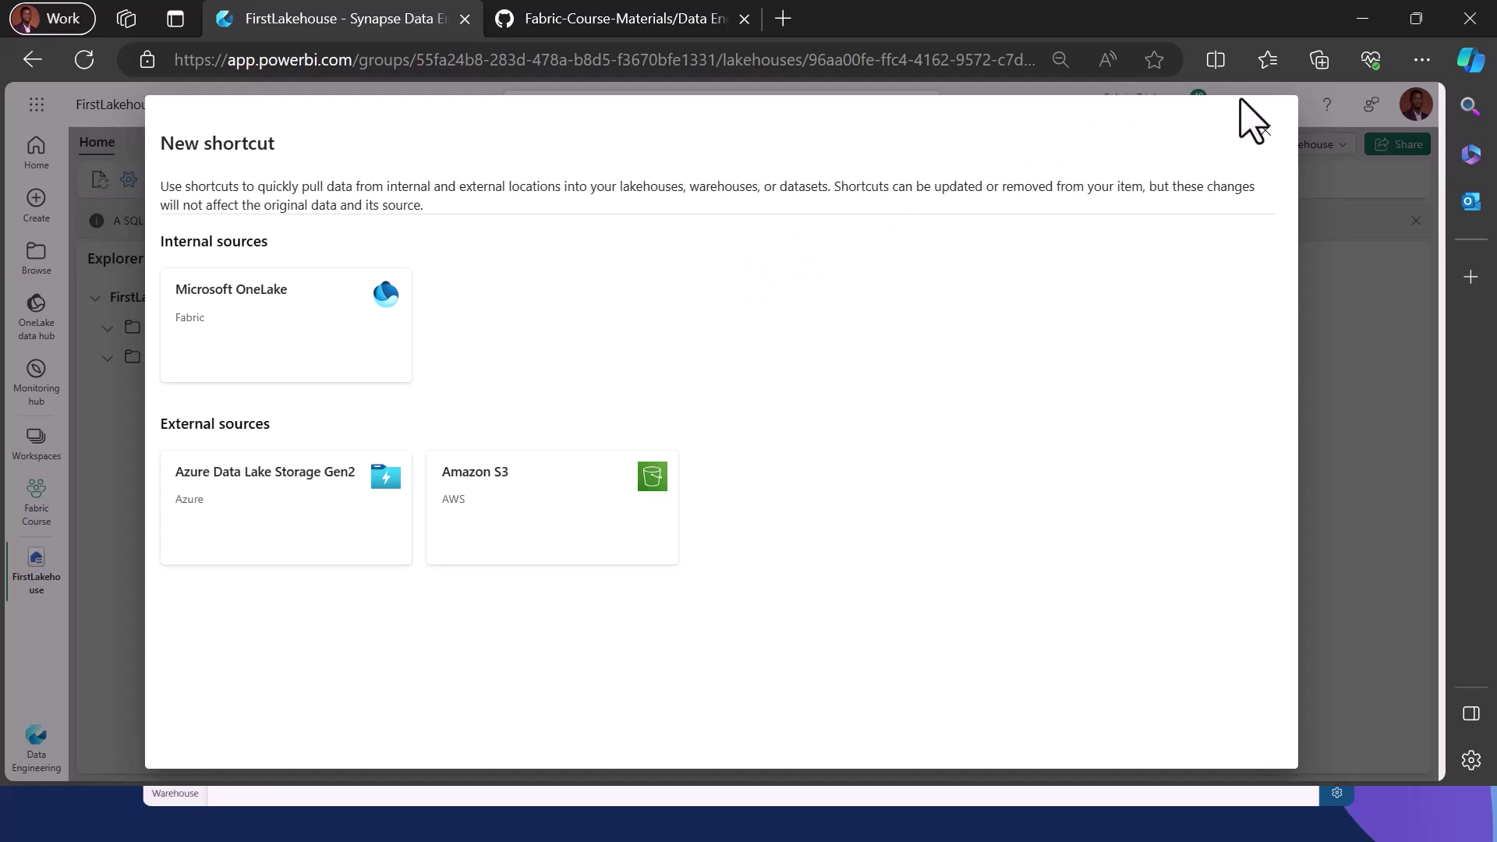
left_click(1265, 132)
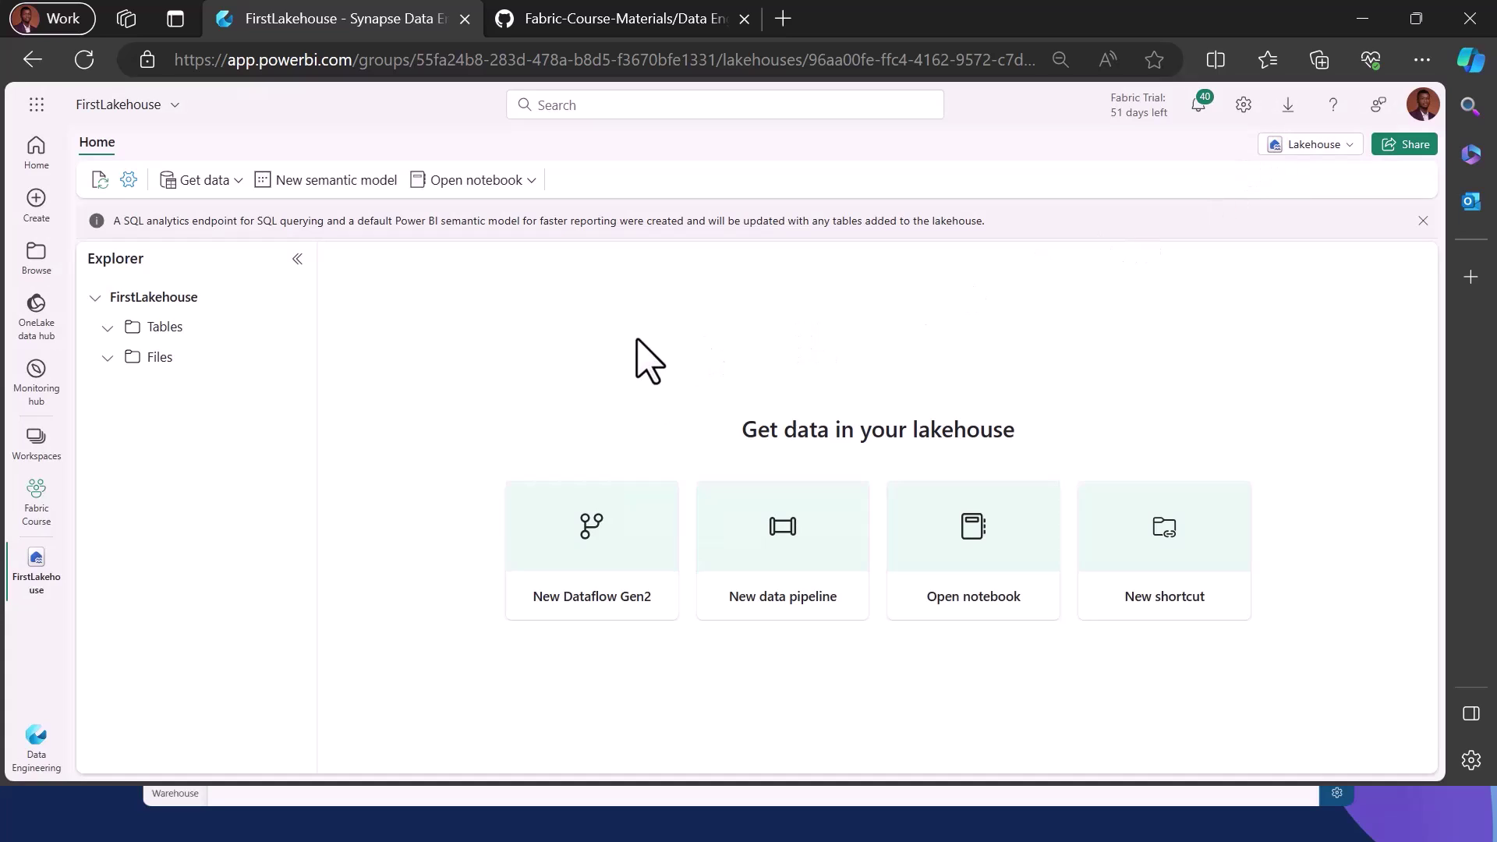
Create a new data pipeline named ingestdatafromblob1 from the lakehouse.
left_click(774, 550)
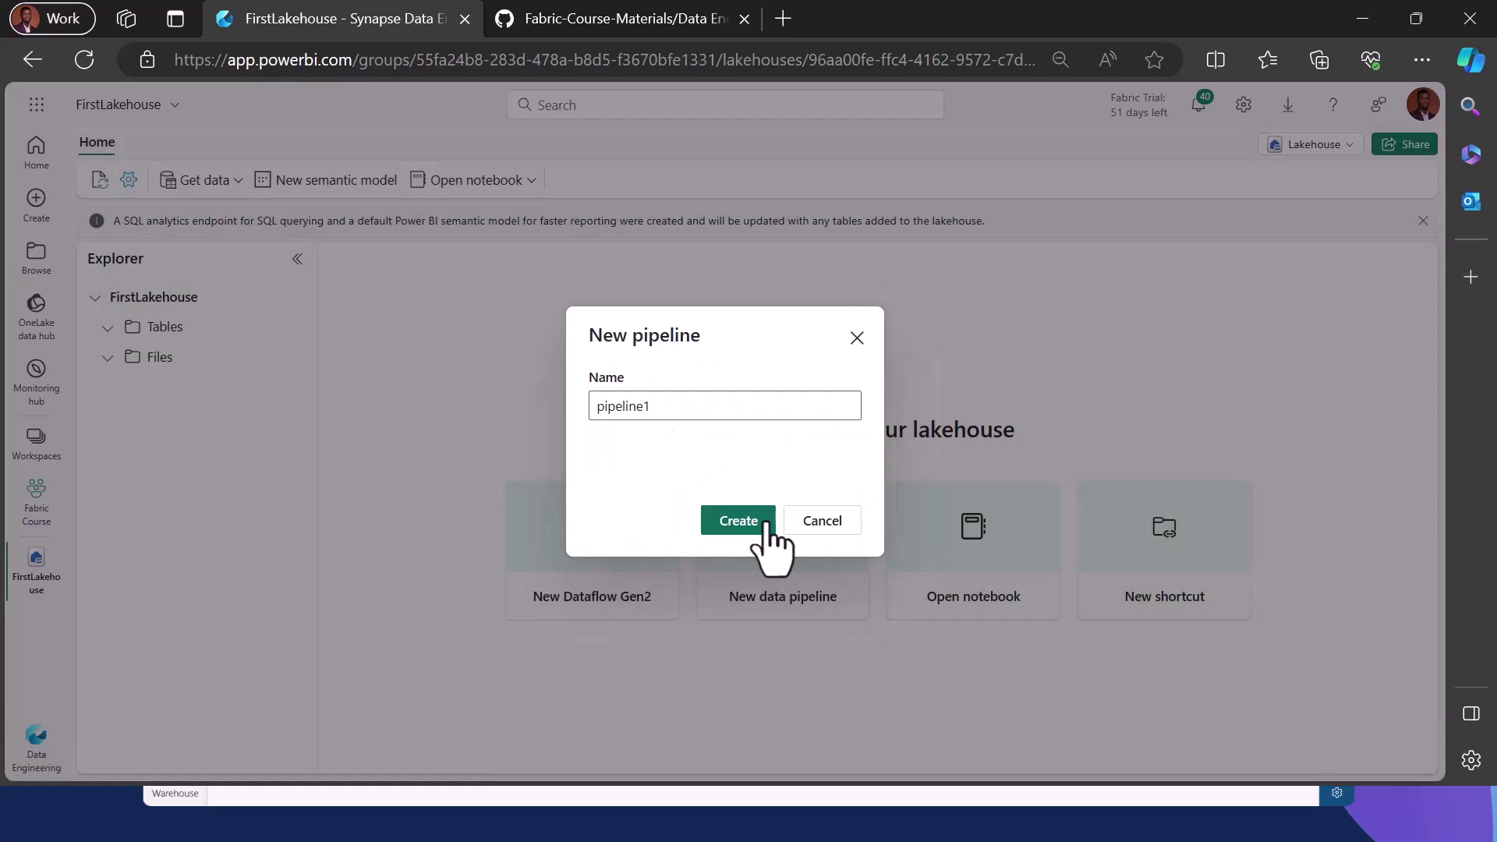
left_click(676, 407)
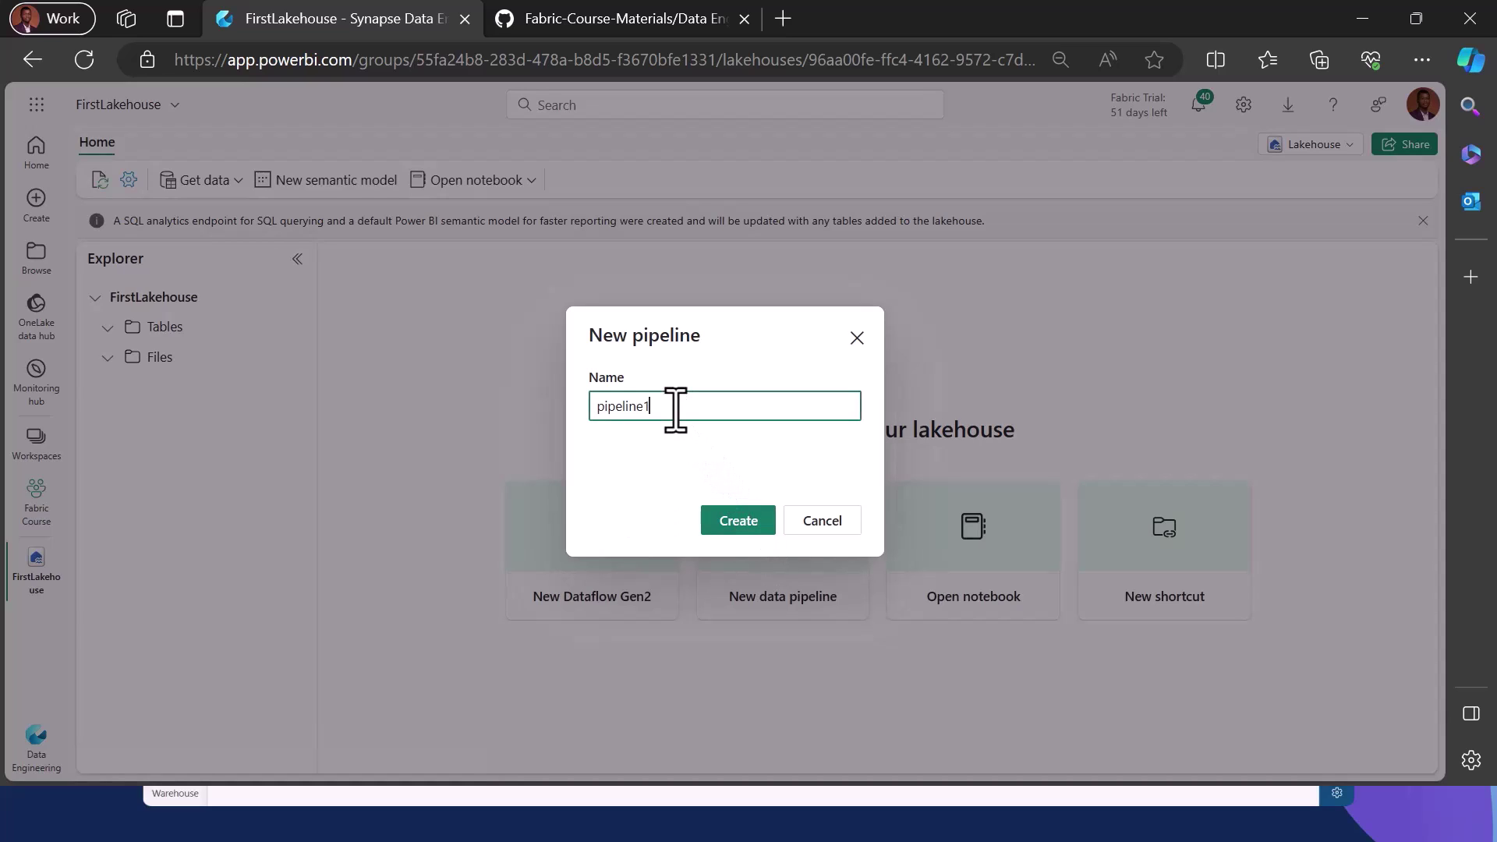
double_click(675, 406)
type("ib")
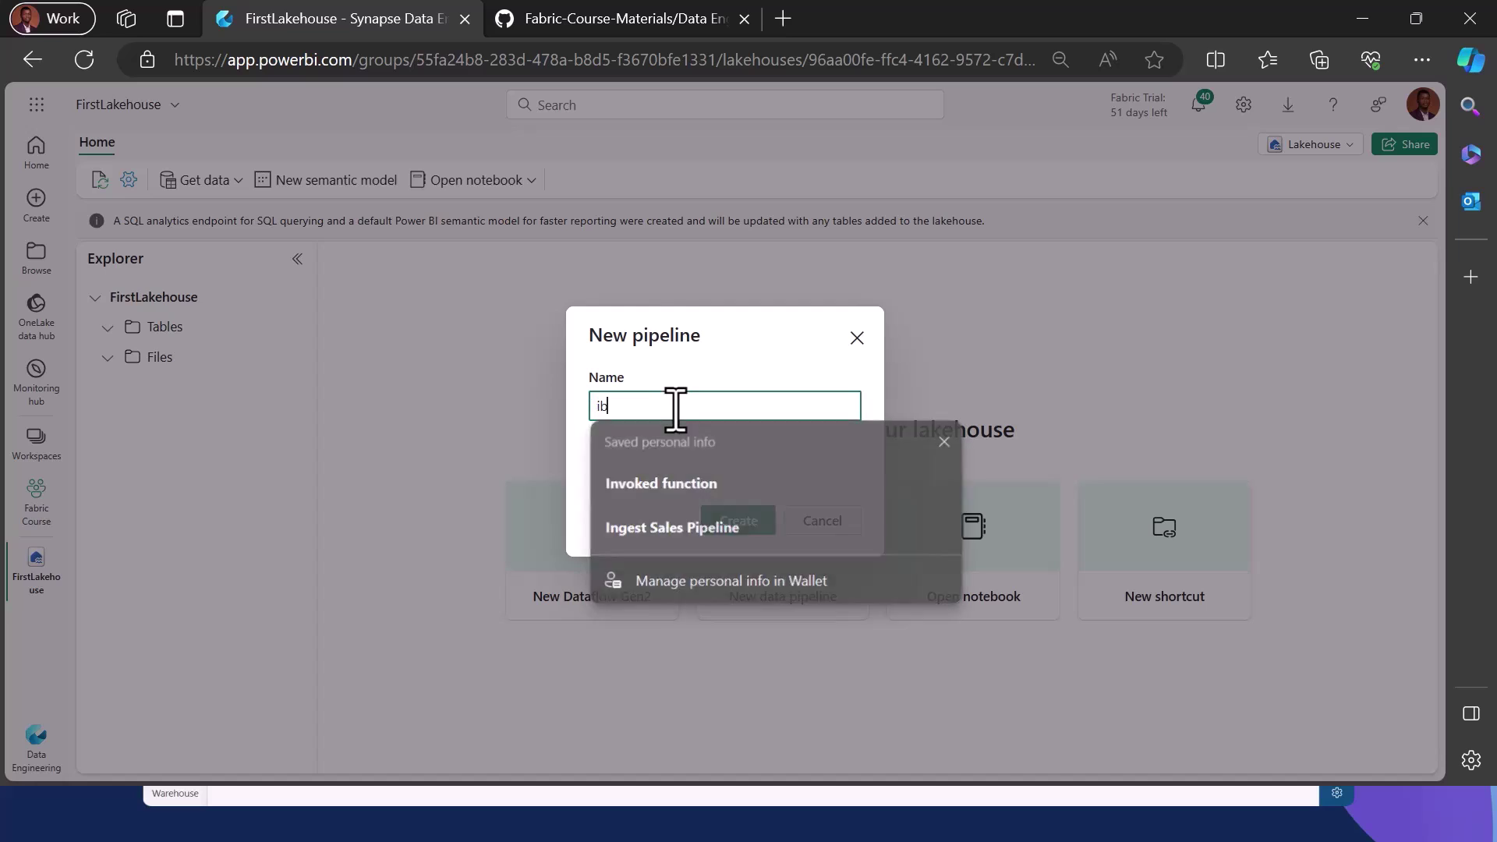
key("BackSpace")
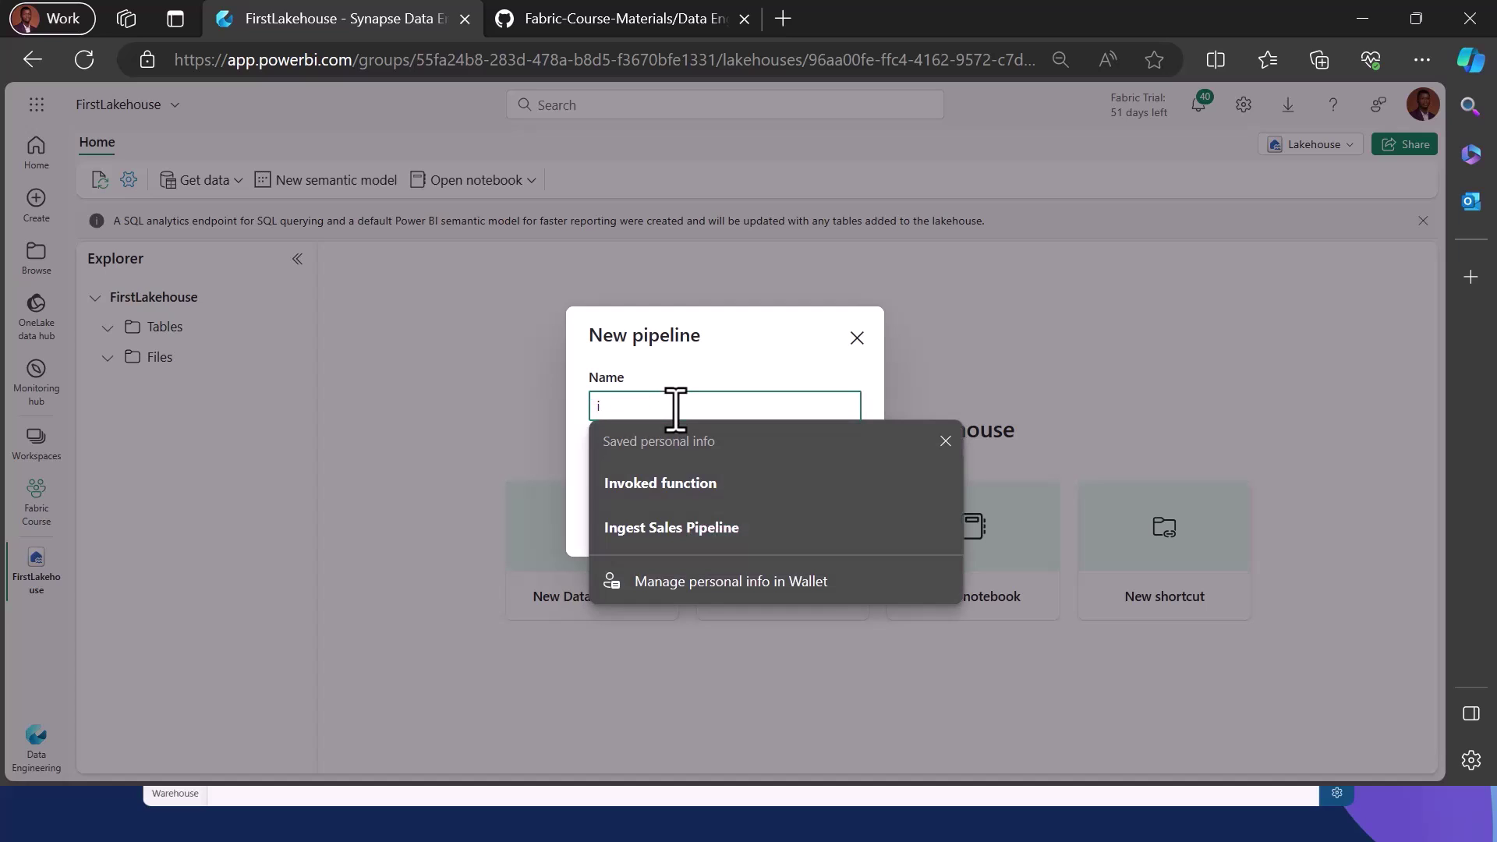
type("ngest")
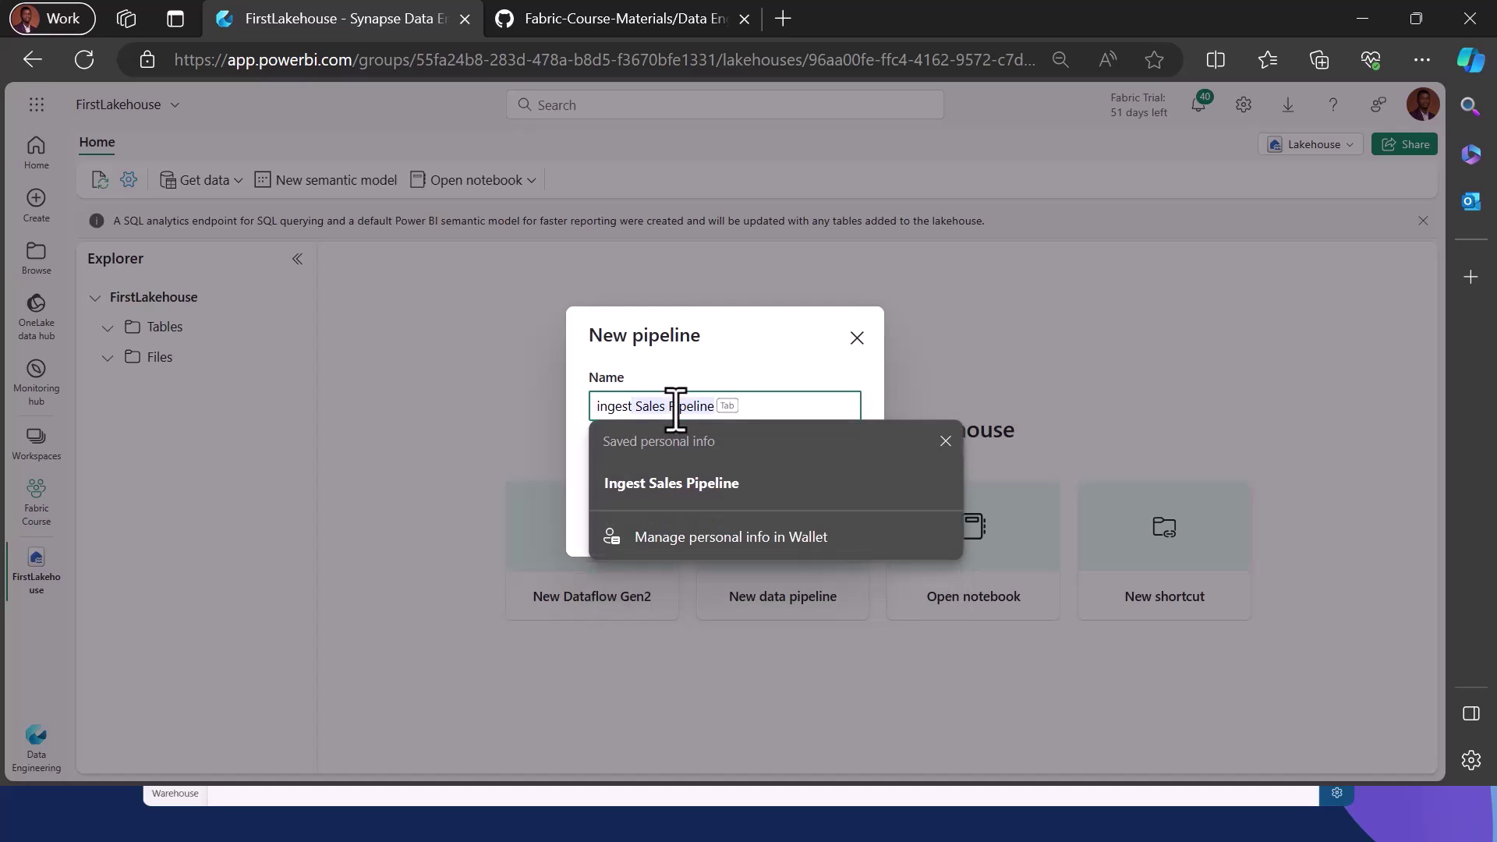
key("BackSpace")
type("datafrom")
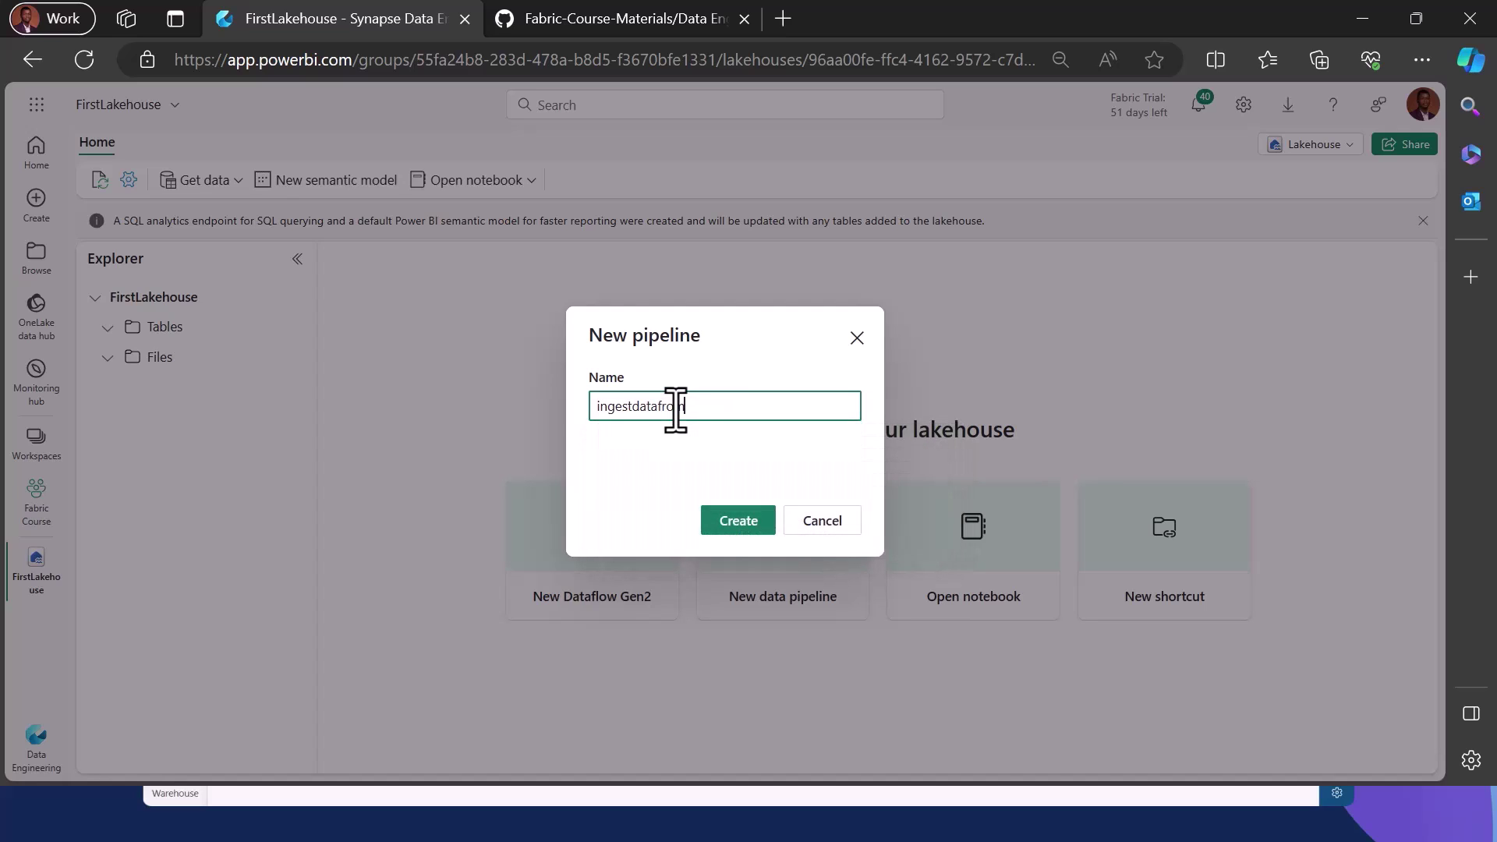
type("blob")
left_click(738, 520)
left_click(713, 408)
type("1")
left_click(753, 521)
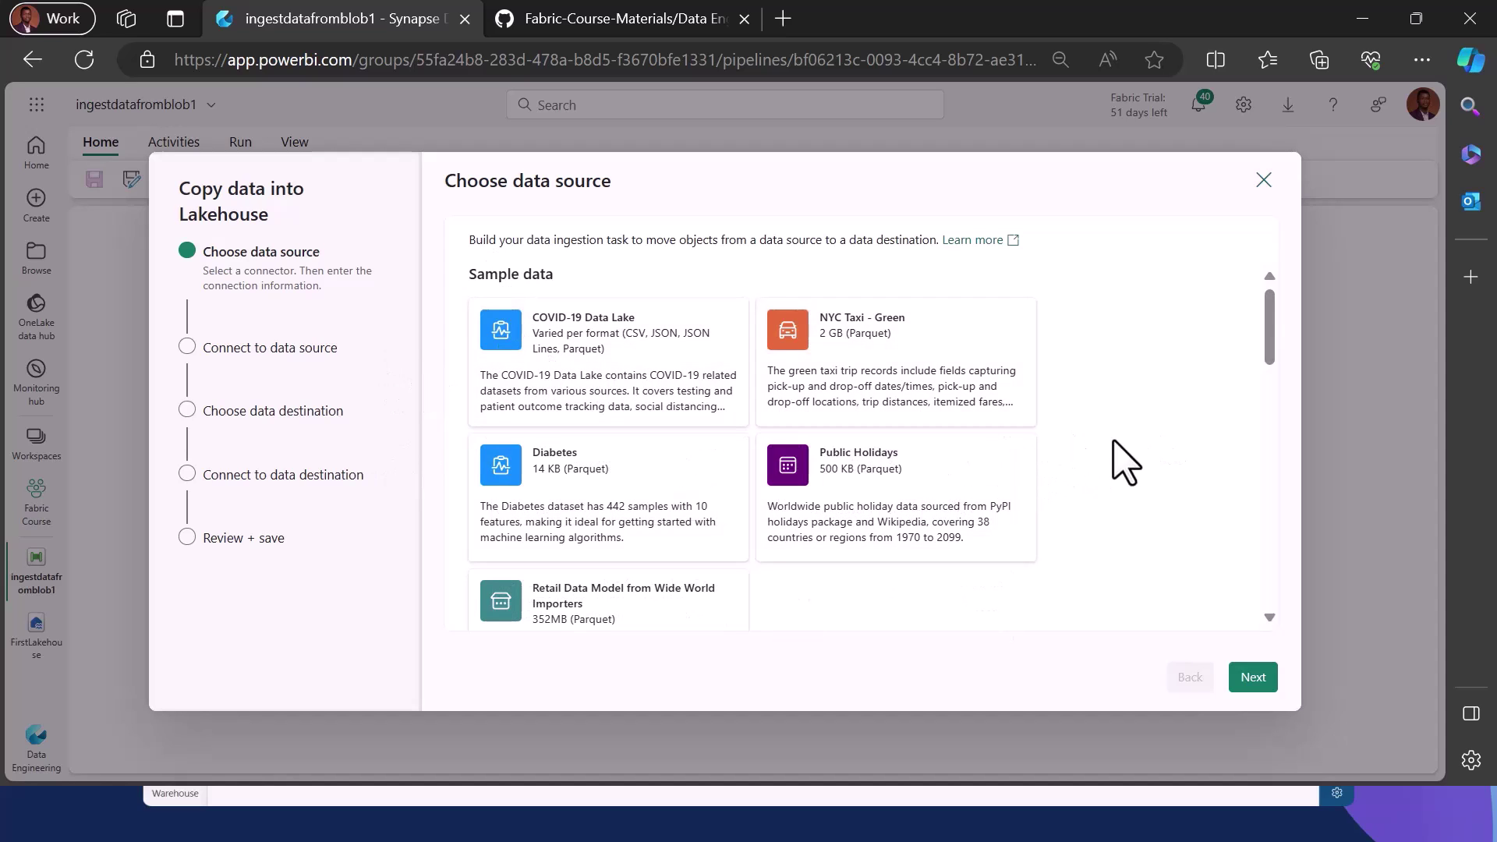
Examine the sample datasets and the data source connectors by category, from Workspace, Azure and Database to NoSQL and Services and apps.
scroll(1124, 461, "down", 5)
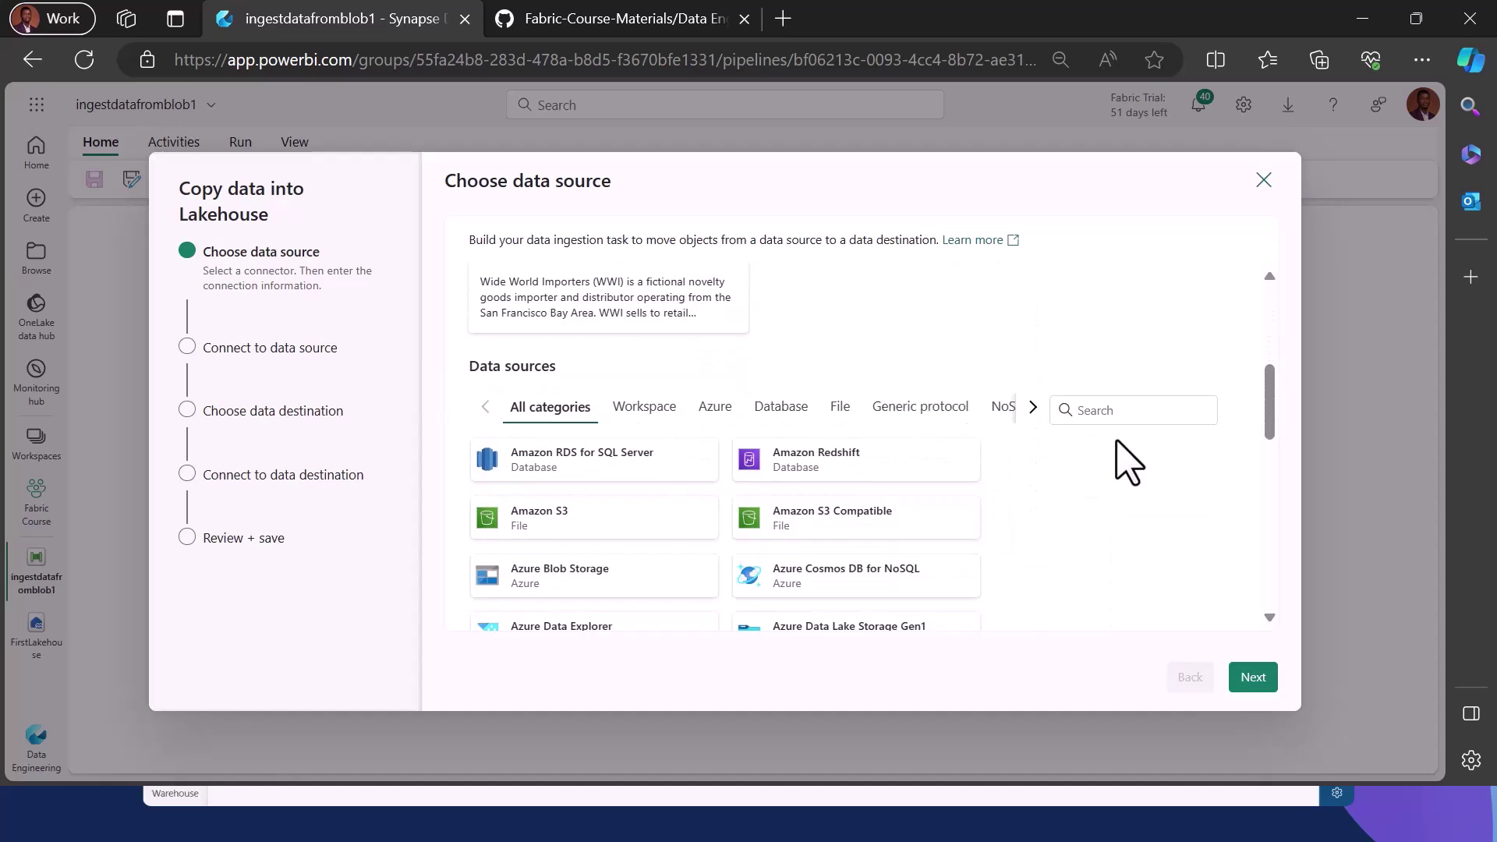
scroll(1124, 462, "down", 1)
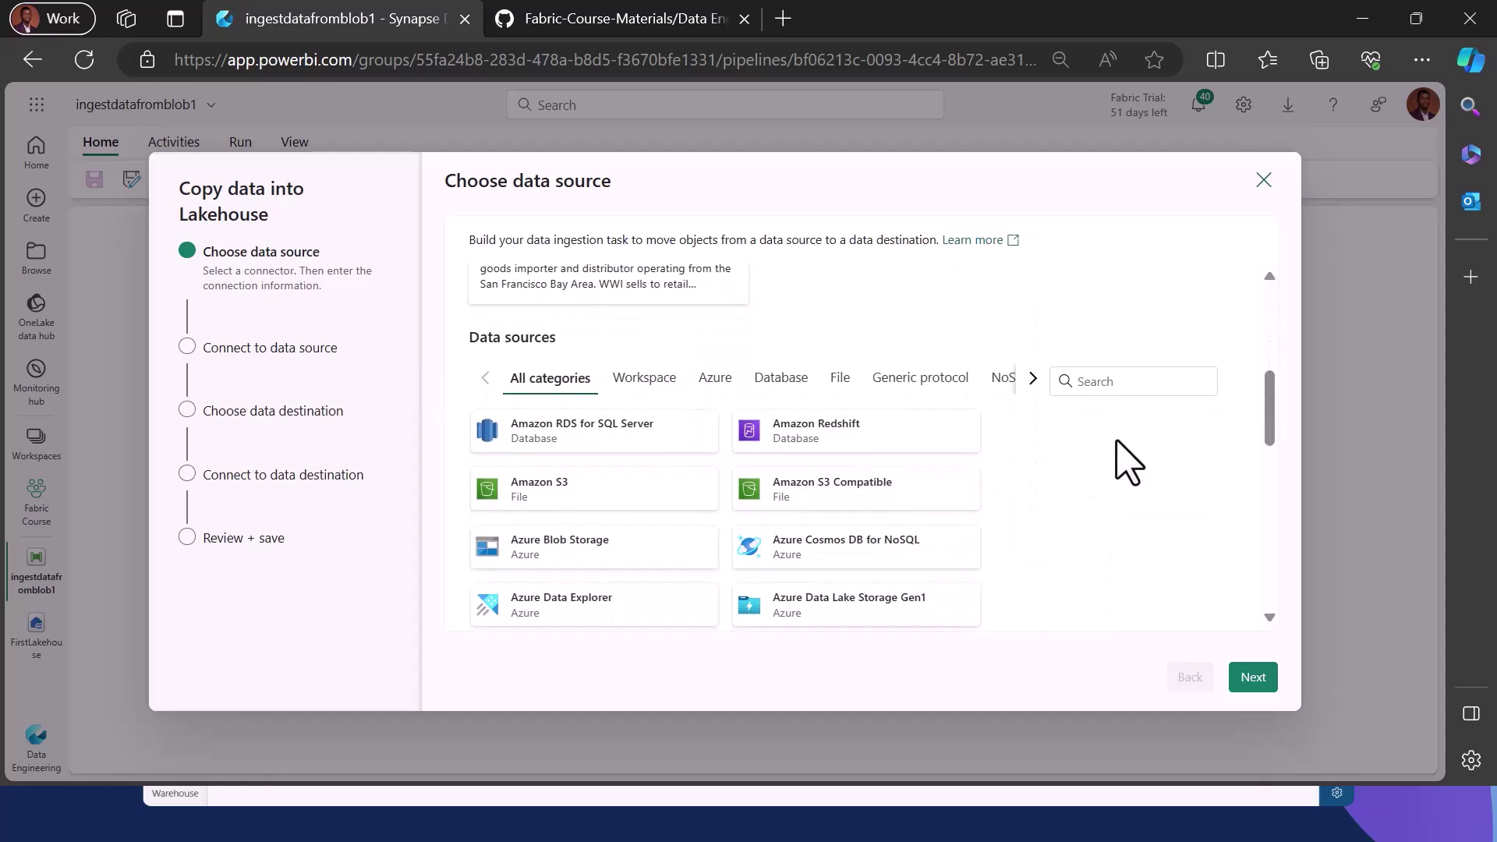
left_click(657, 383)
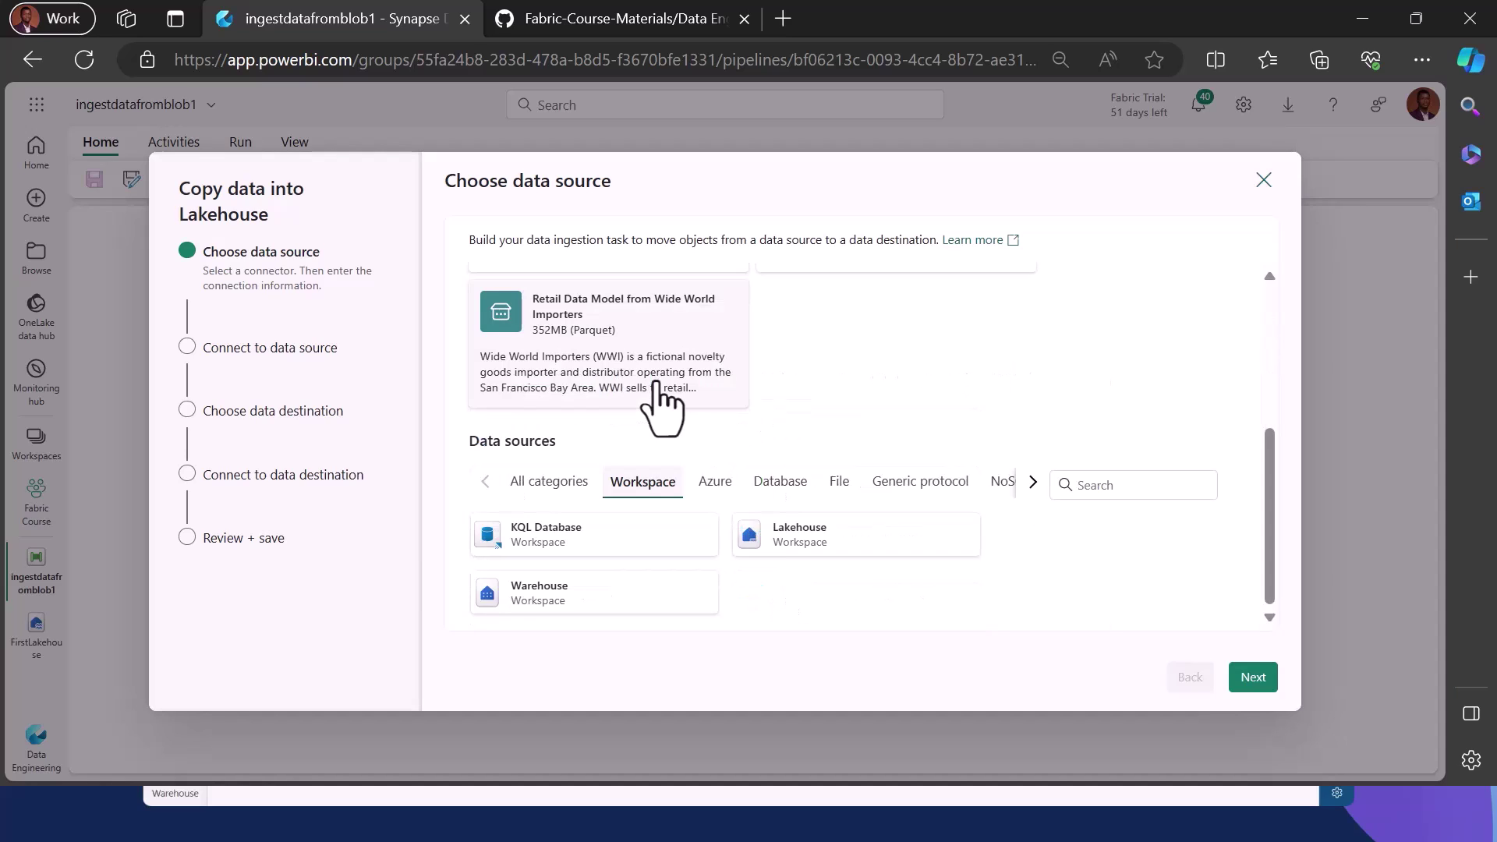
left_click(705, 481)
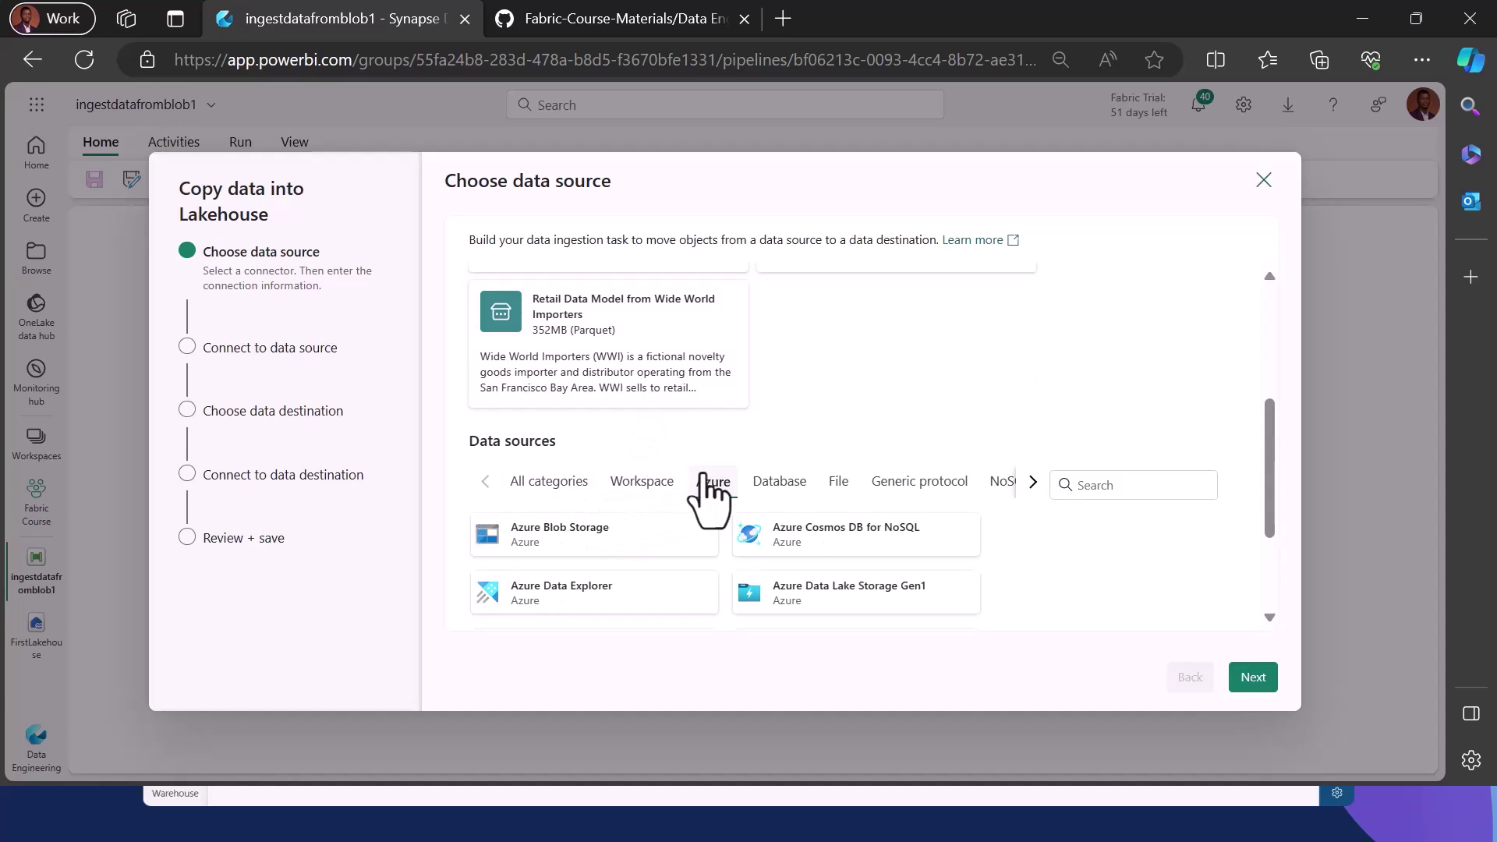
left_click(782, 483)
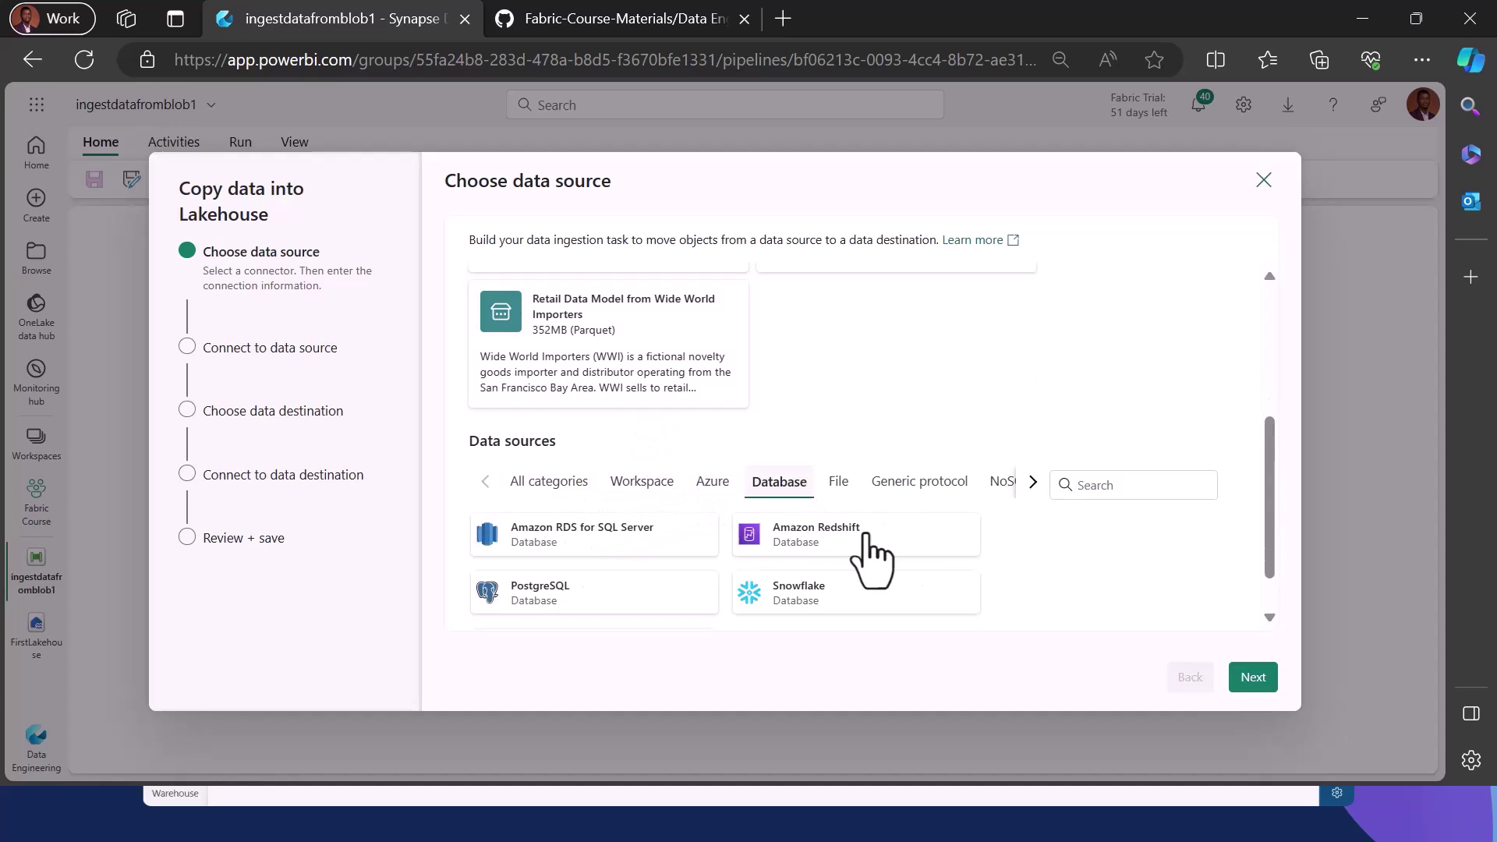
scroll(961, 581, "down", 1)
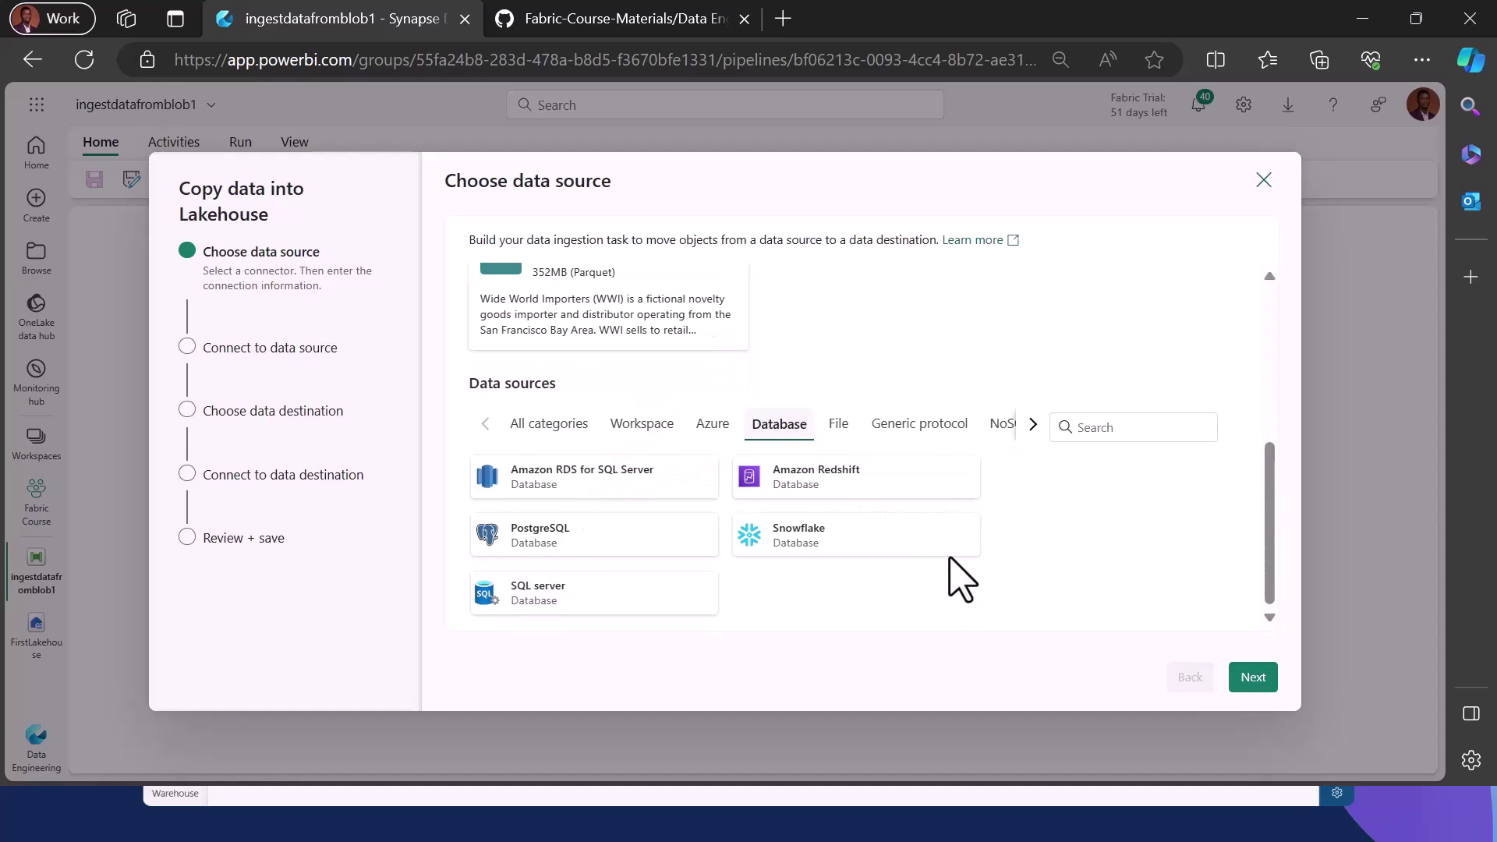
left_click(839, 425)
left_click(917, 425)
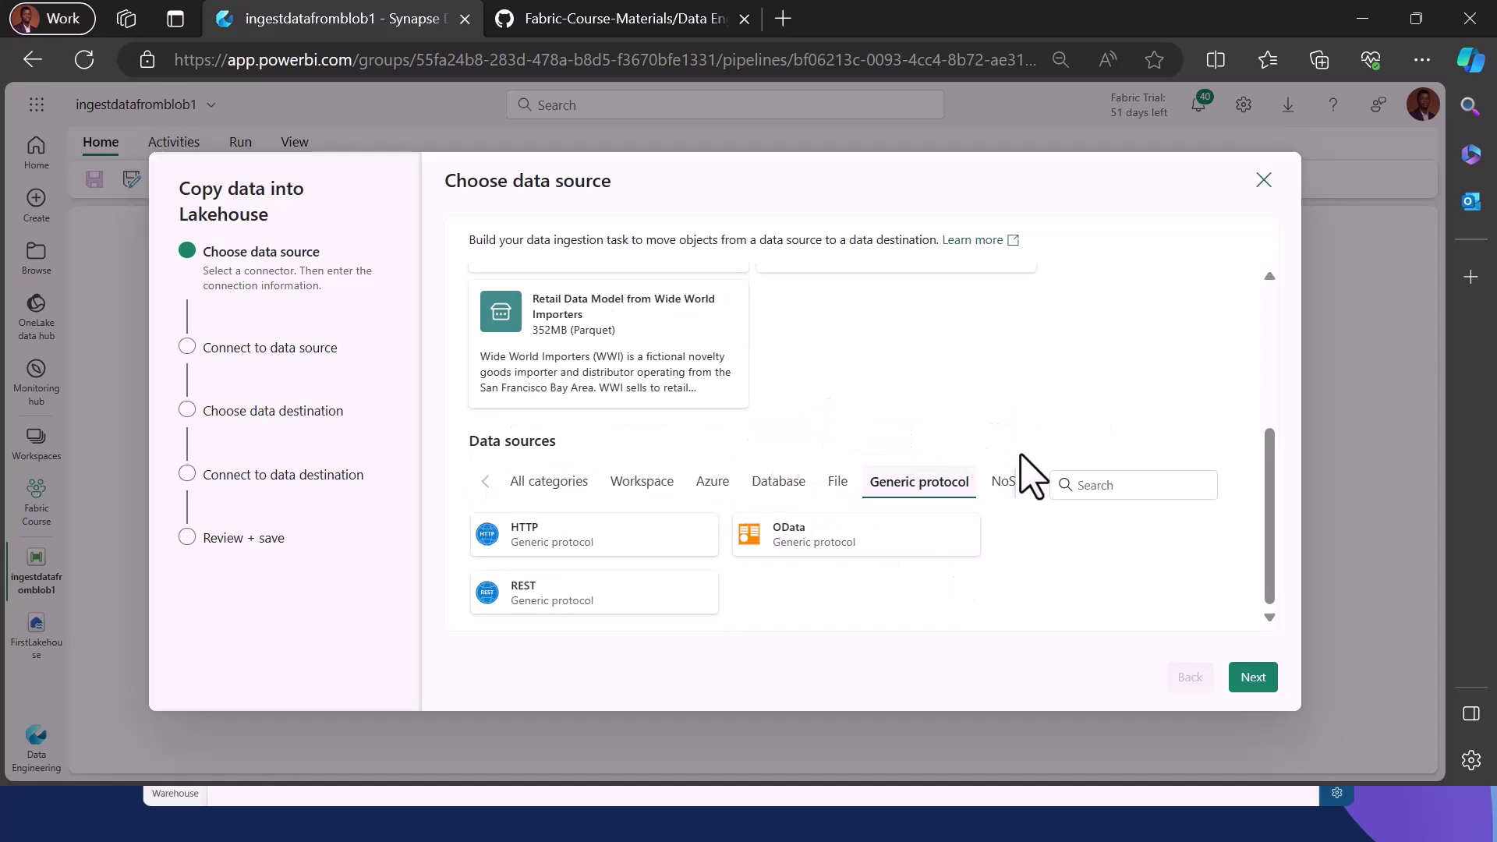
left_click(1033, 482)
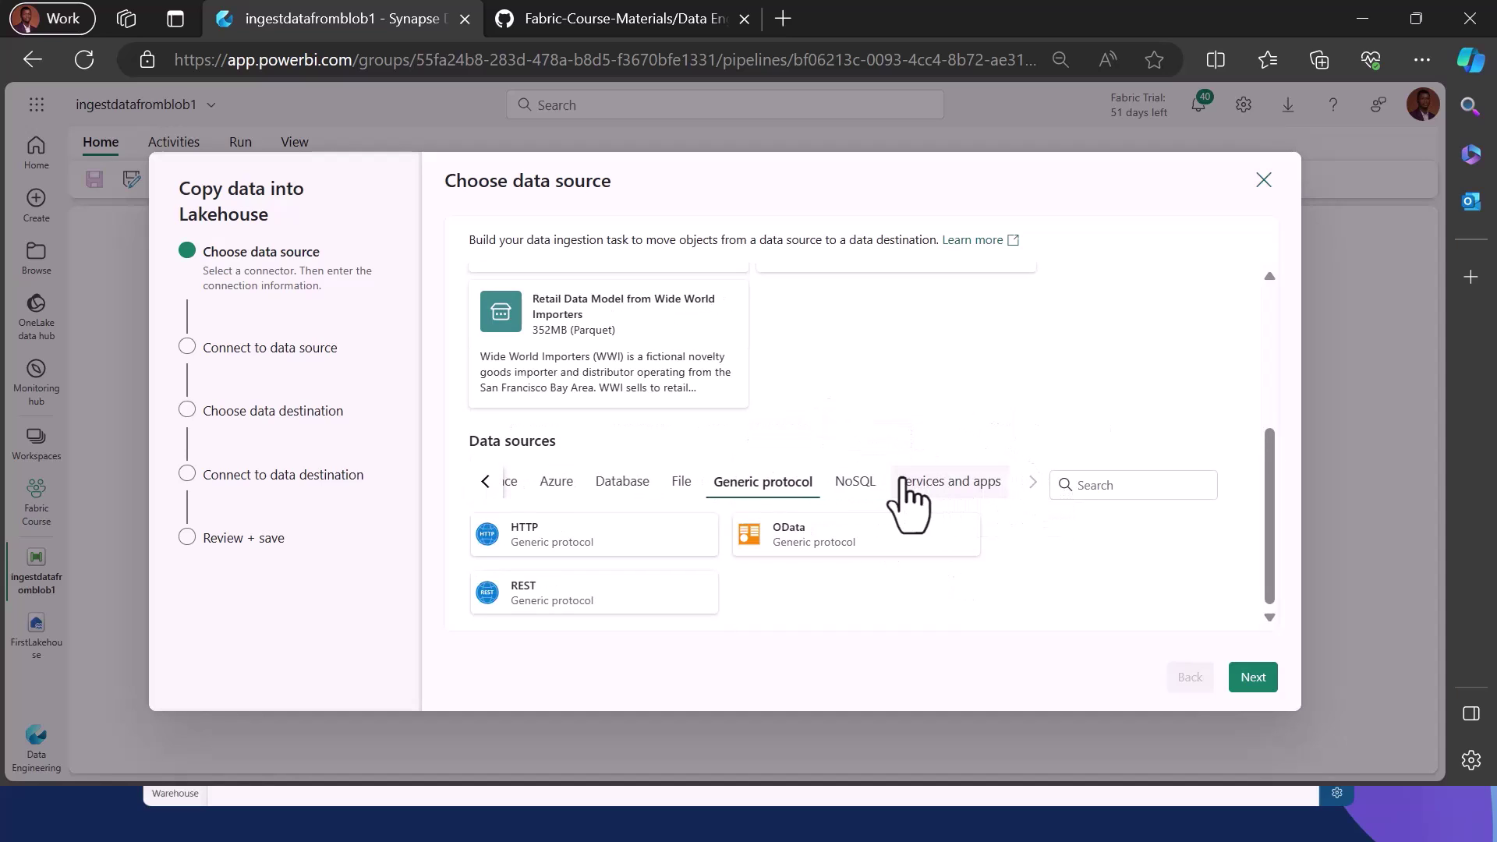
left_click(864, 487)
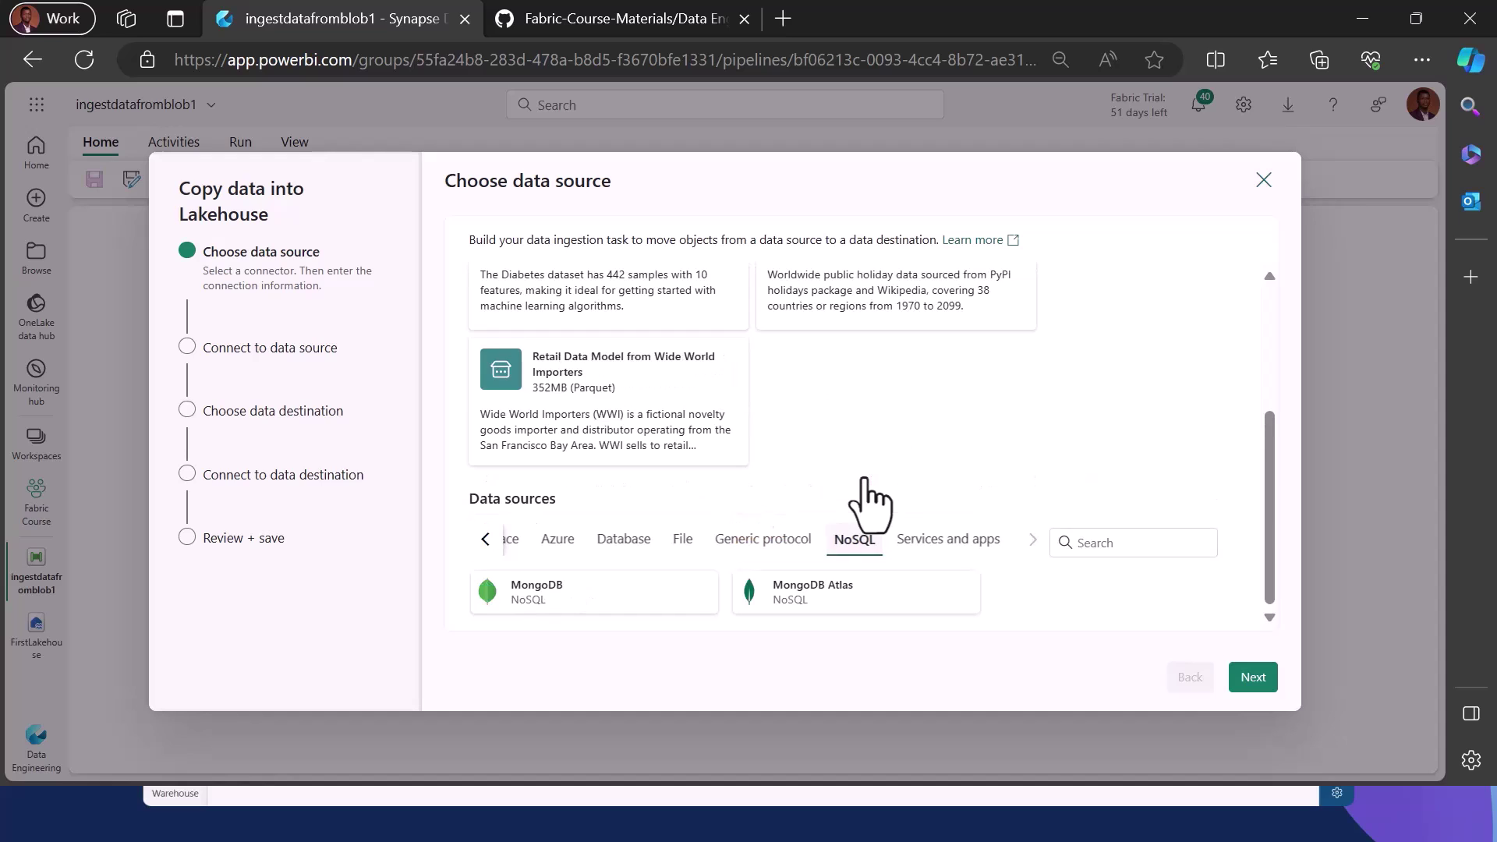
left_click(952, 546)
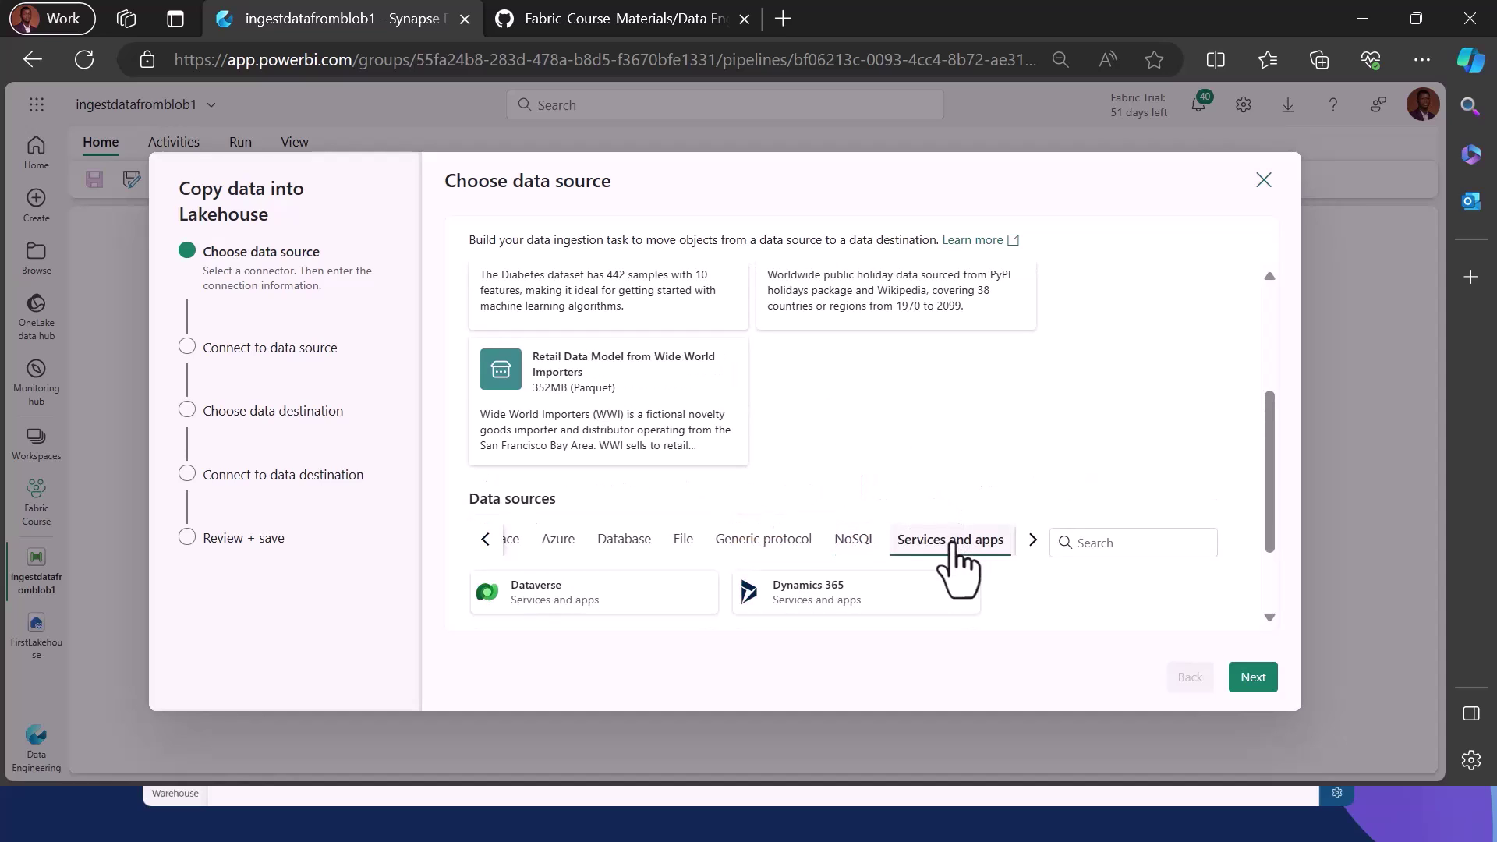
left_click(1033, 541)
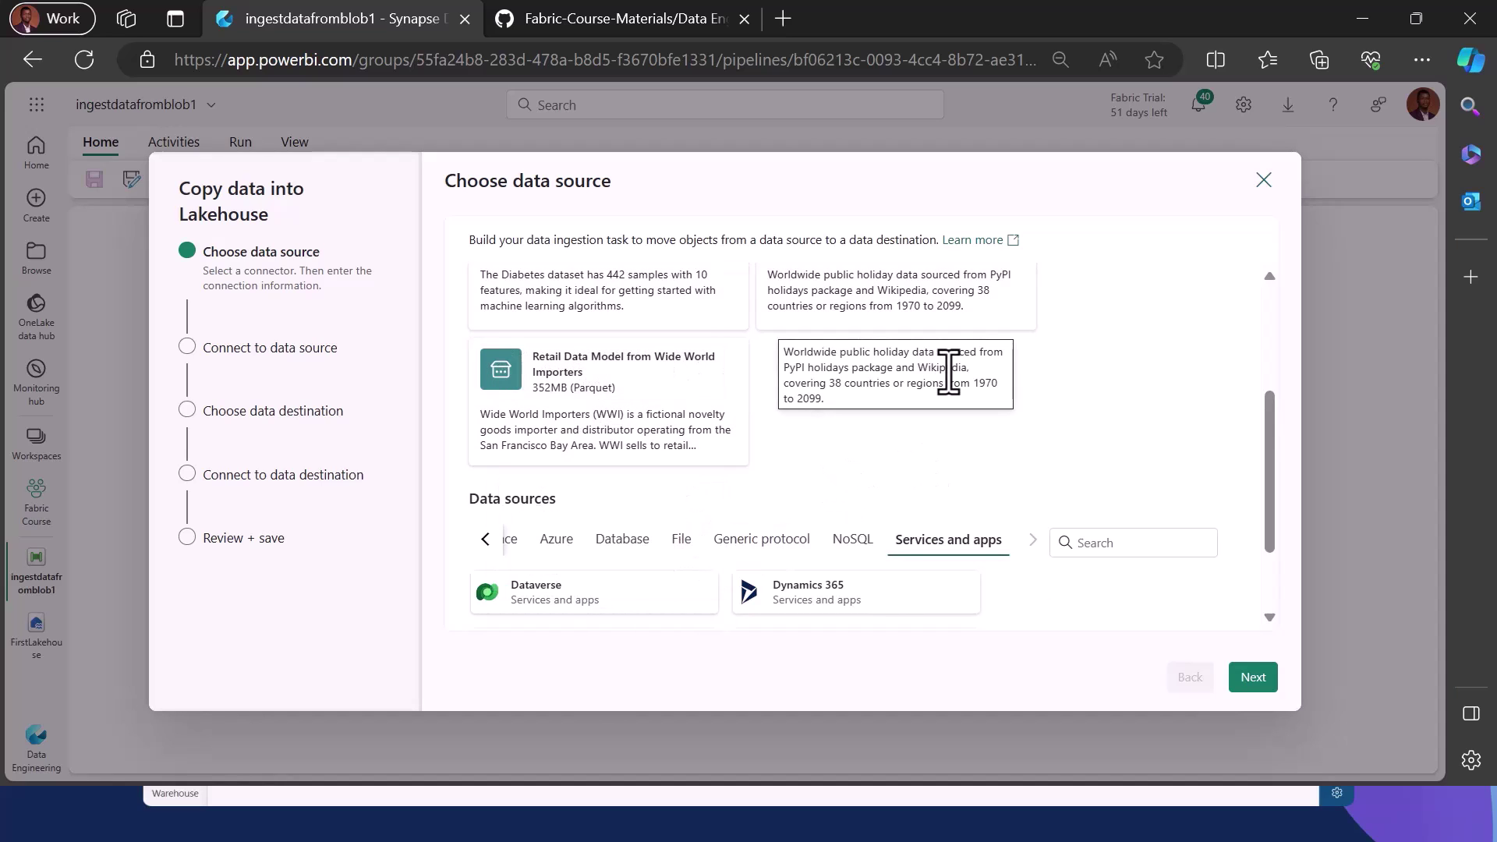
scroll(1210, 348, "up", 3)
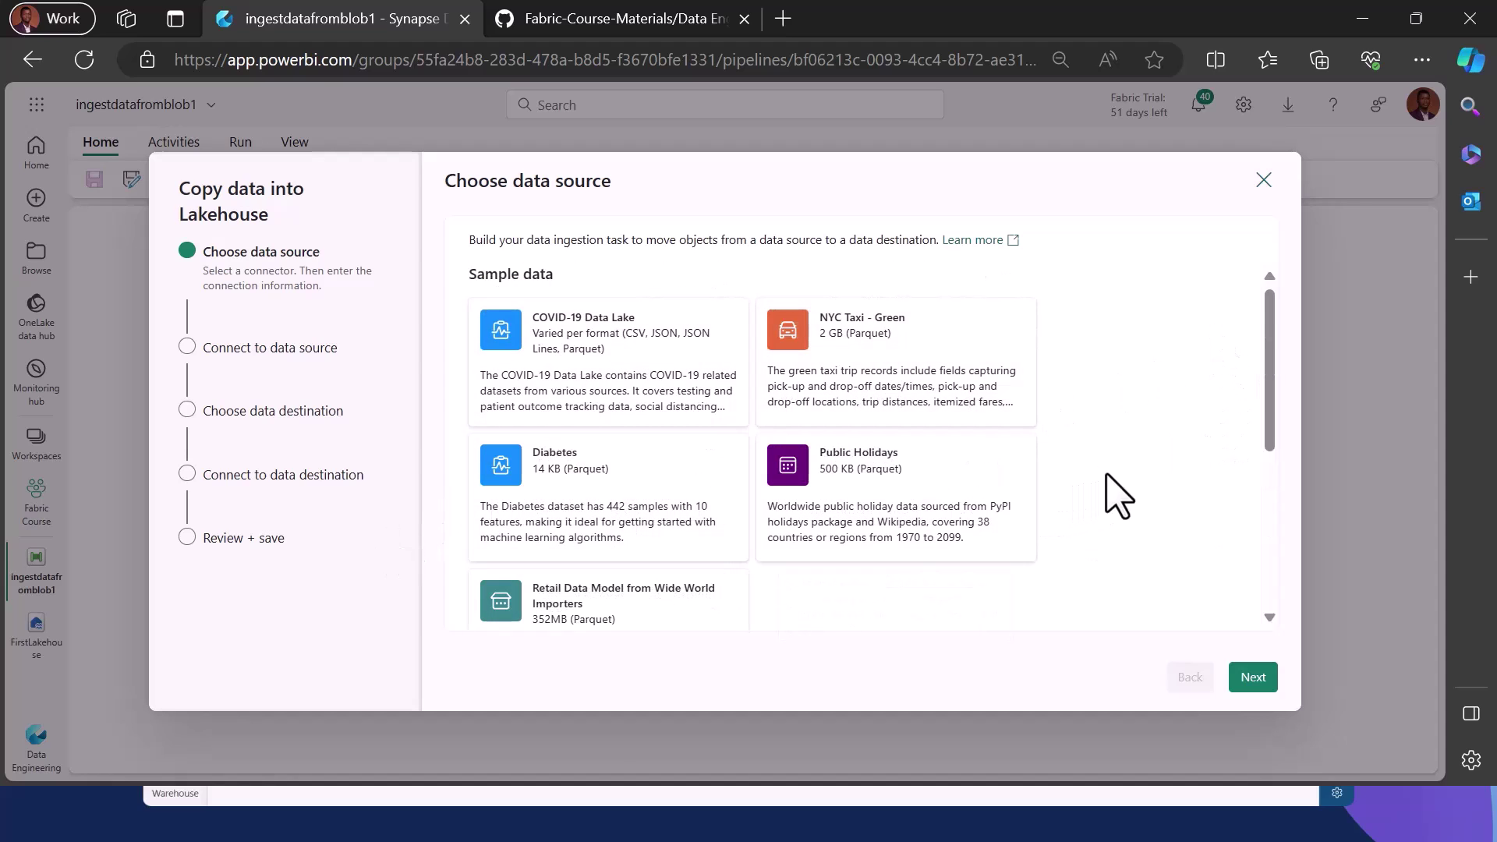
scroll(1117, 499, "down", 1)
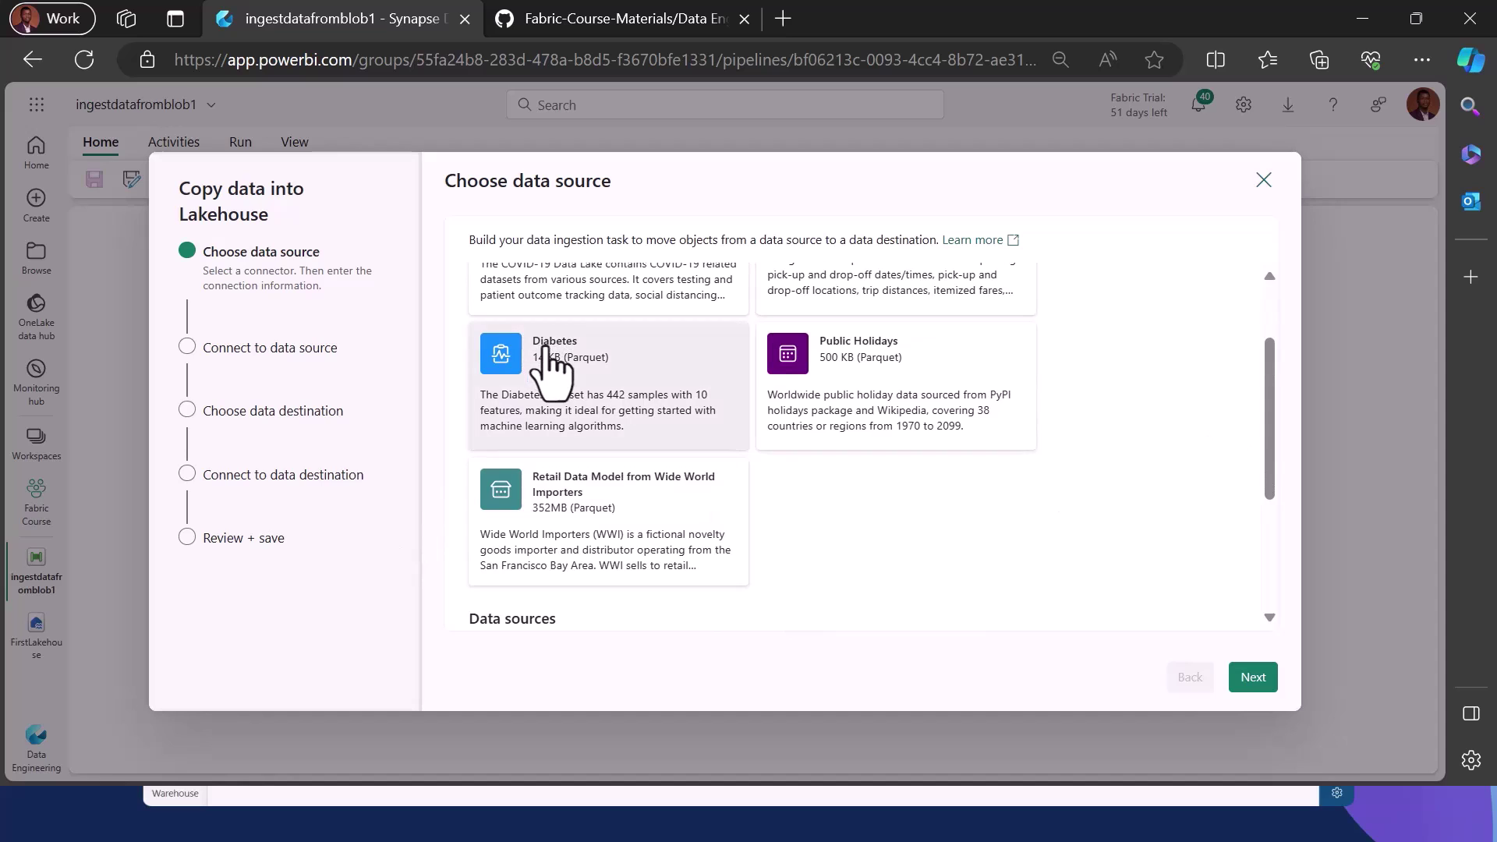
scroll(1162, 471, "down", 3)
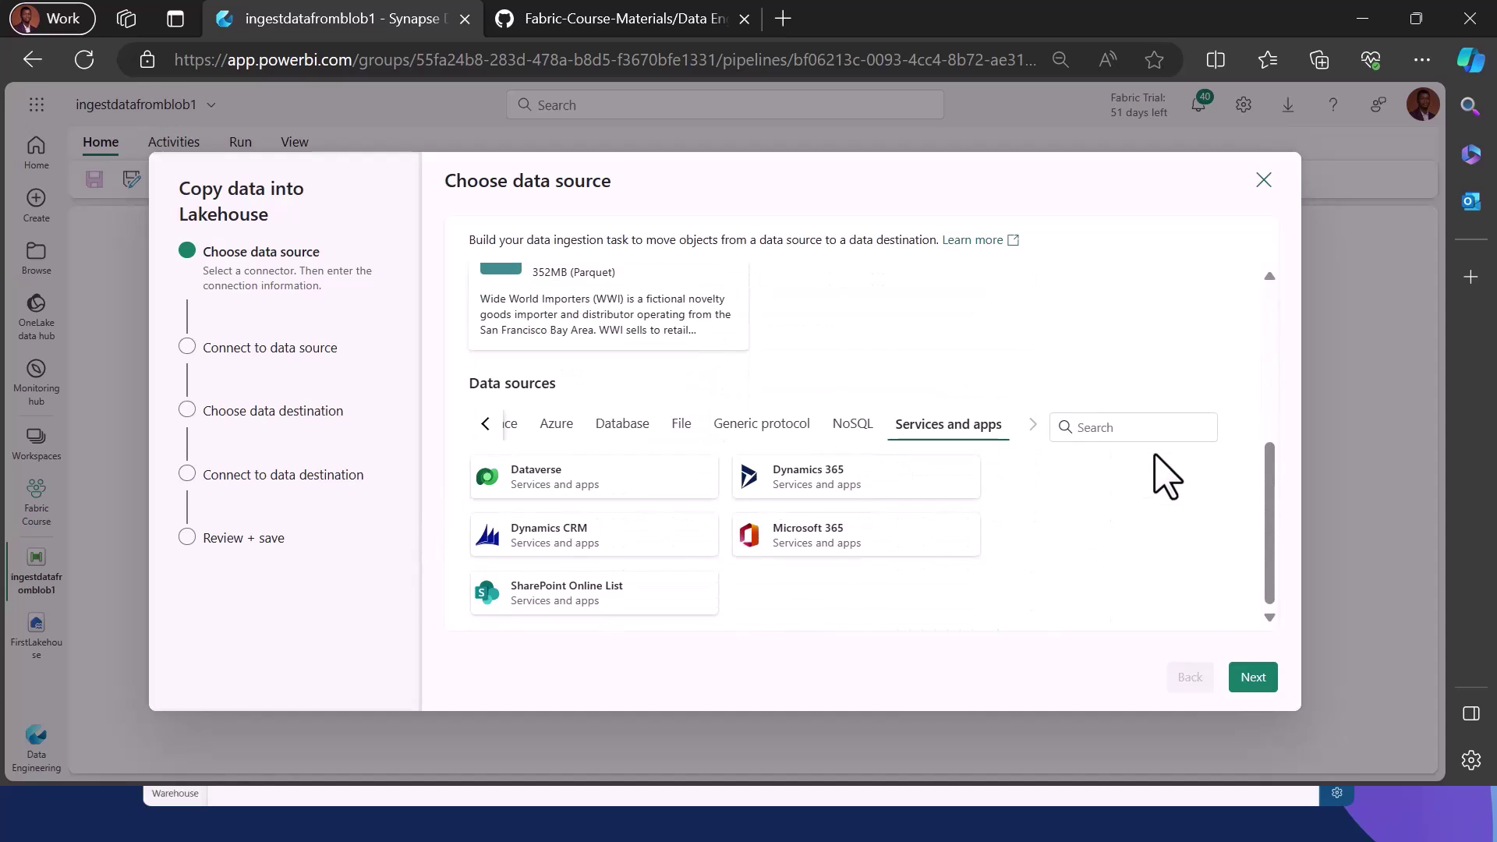
Proceed to the Diabetes sample data preview and cancel the copy data assistant, discarding its progress.
left_click(1253, 677)
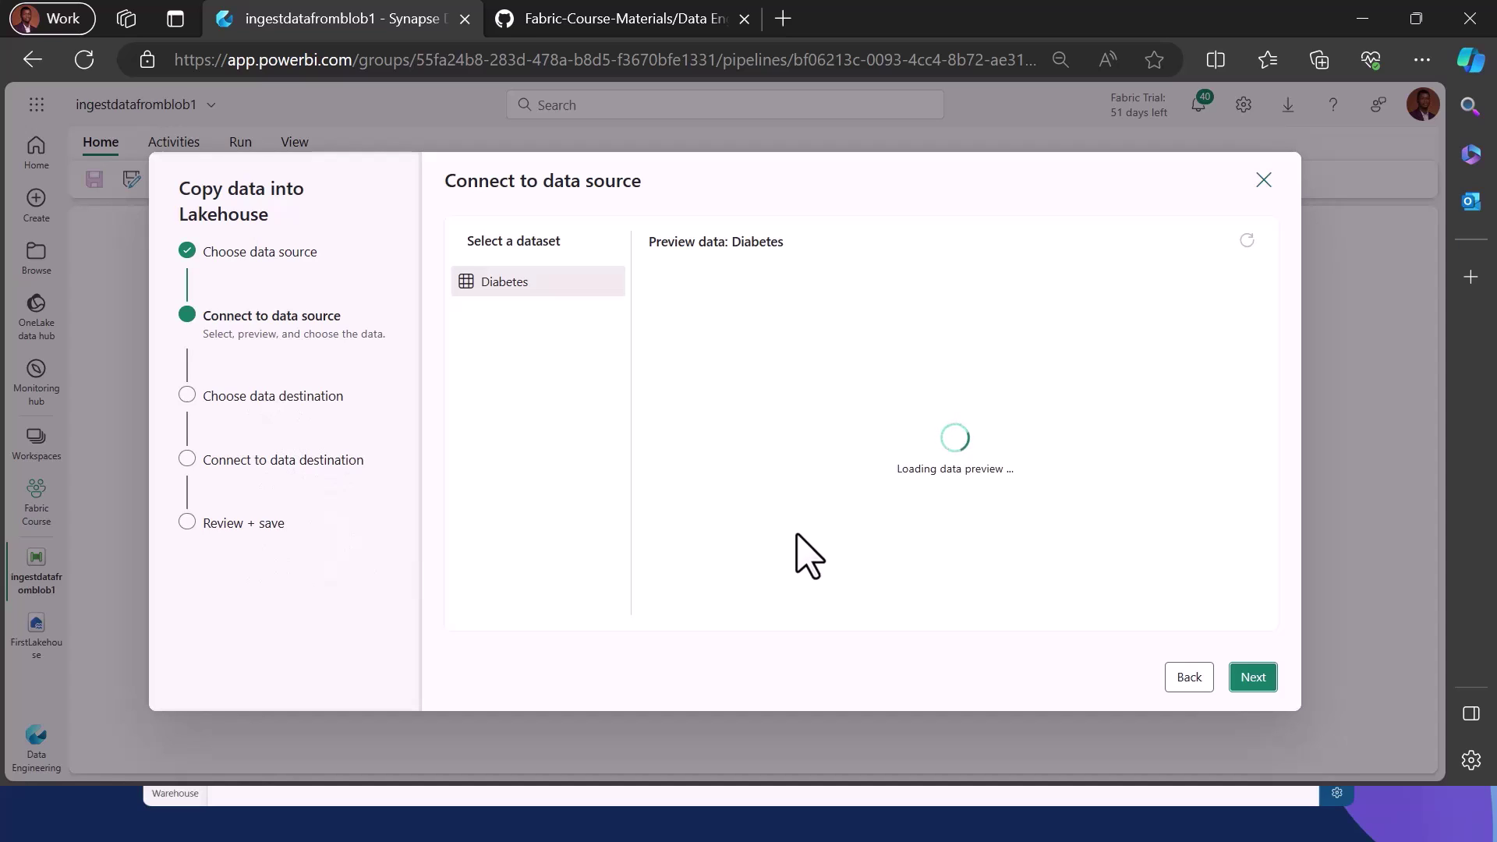
left_click(1264, 181)
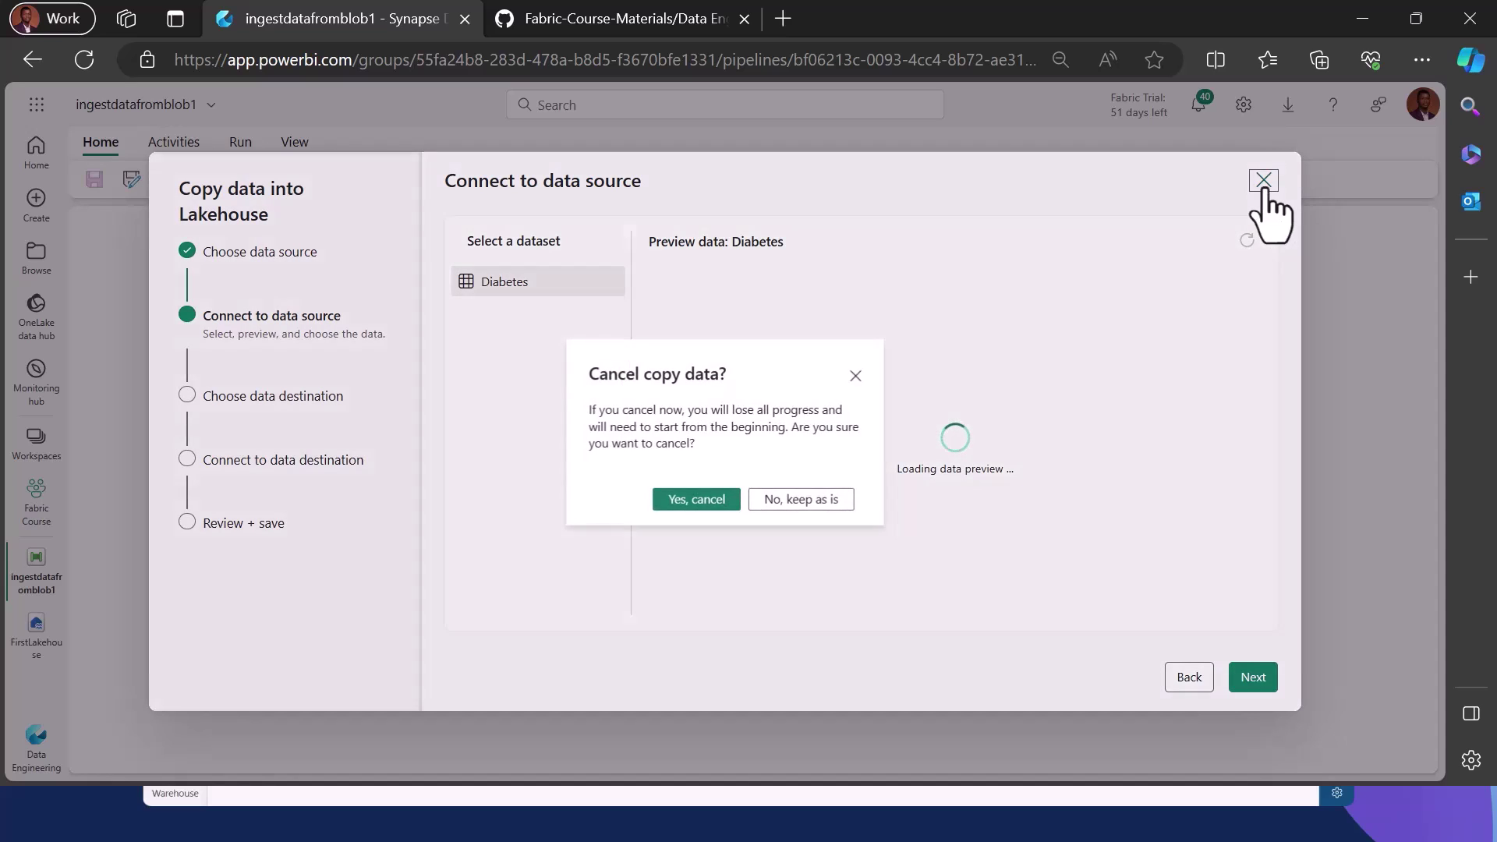
left_click(680, 504)
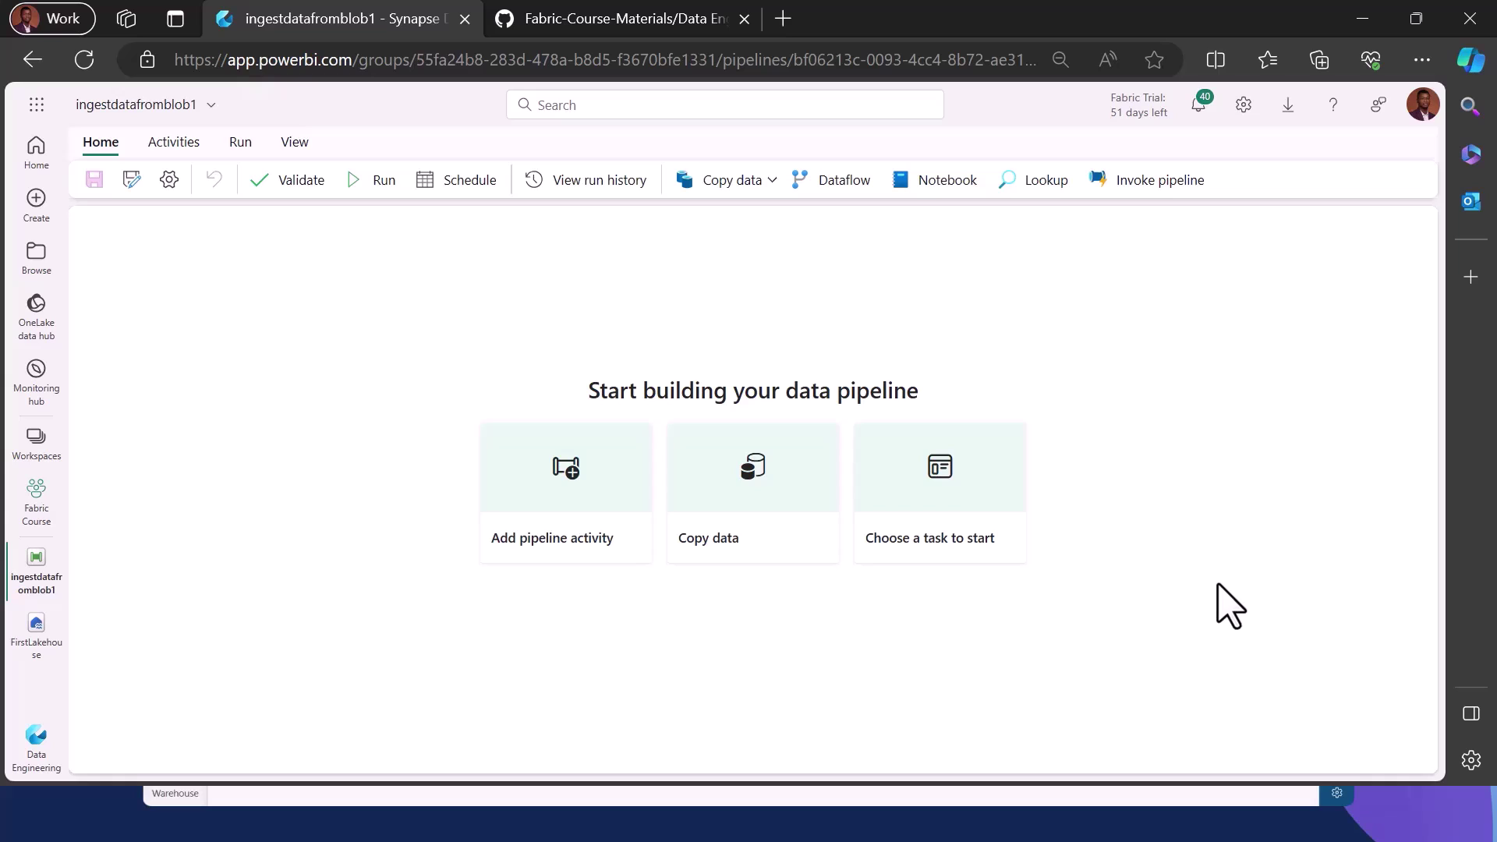
Examine the available pipeline task templates, from Bulk Copy from Database to Move files, and cancel without choosing one.
left_click(975, 546)
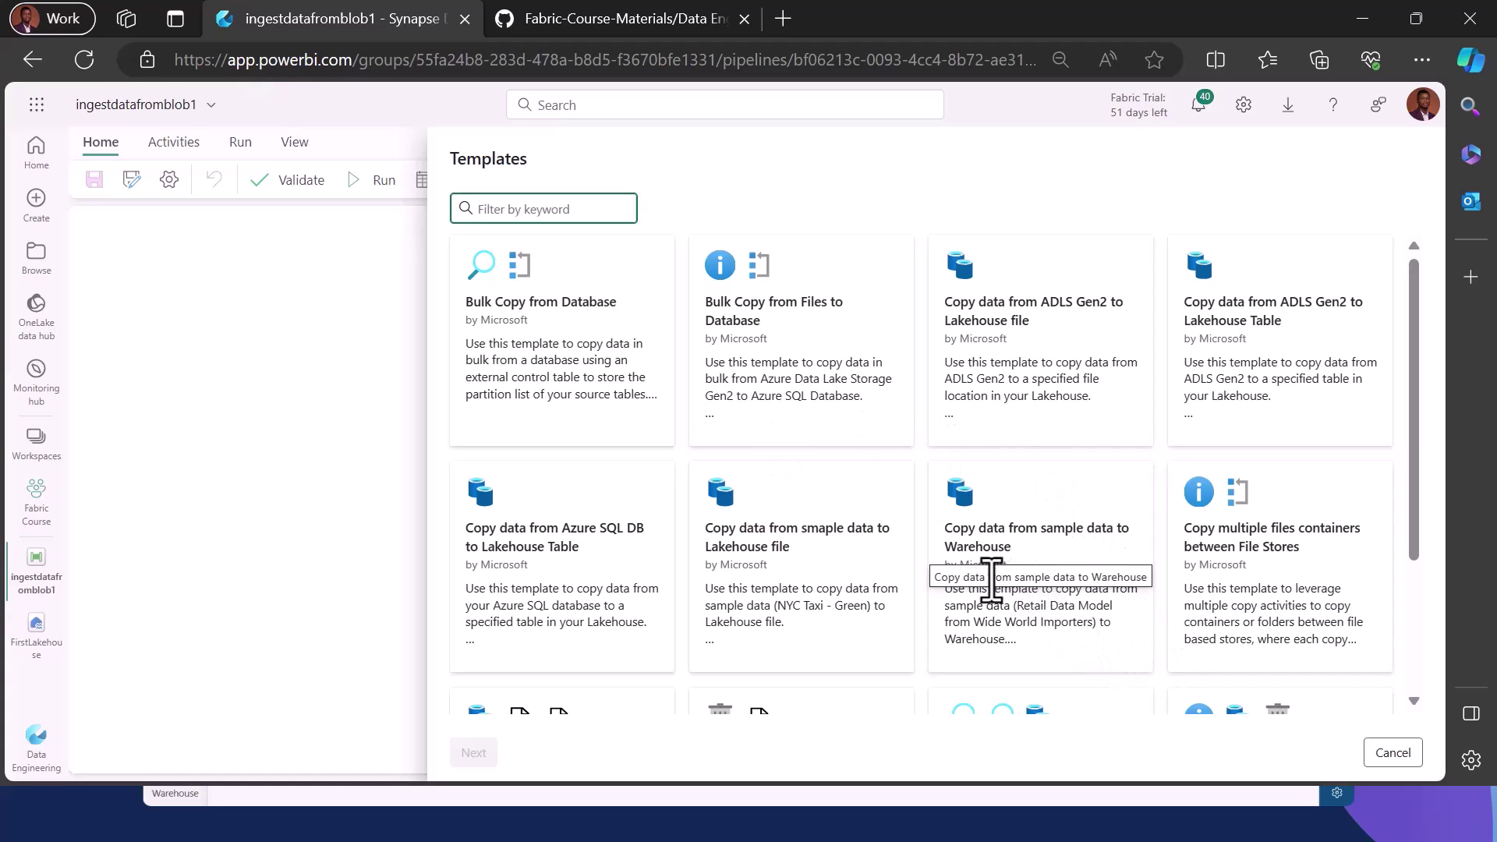
scroll(893, 612, "down", 3)
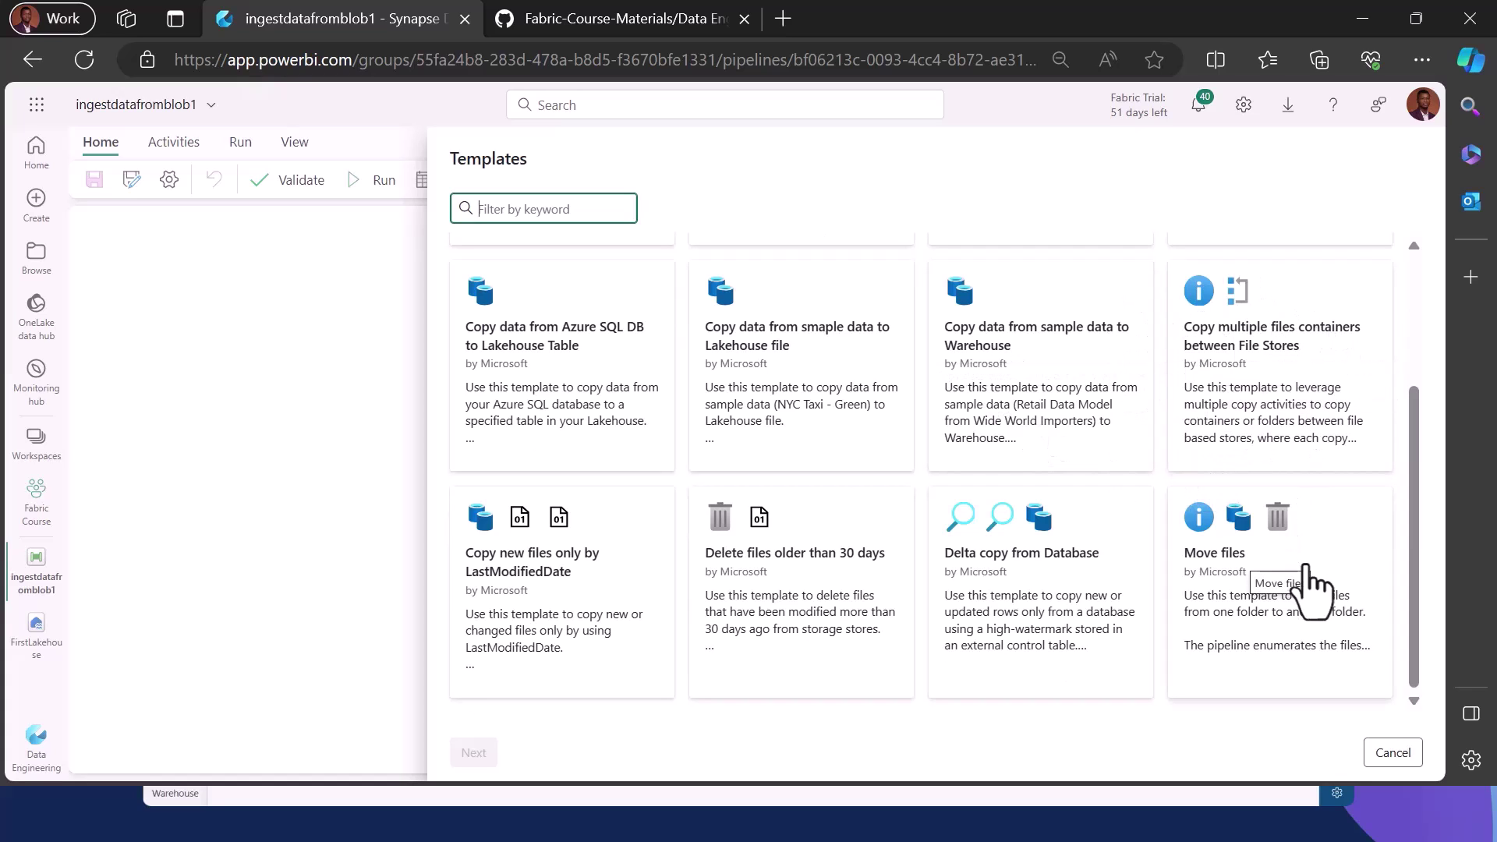
left_click(1400, 753)
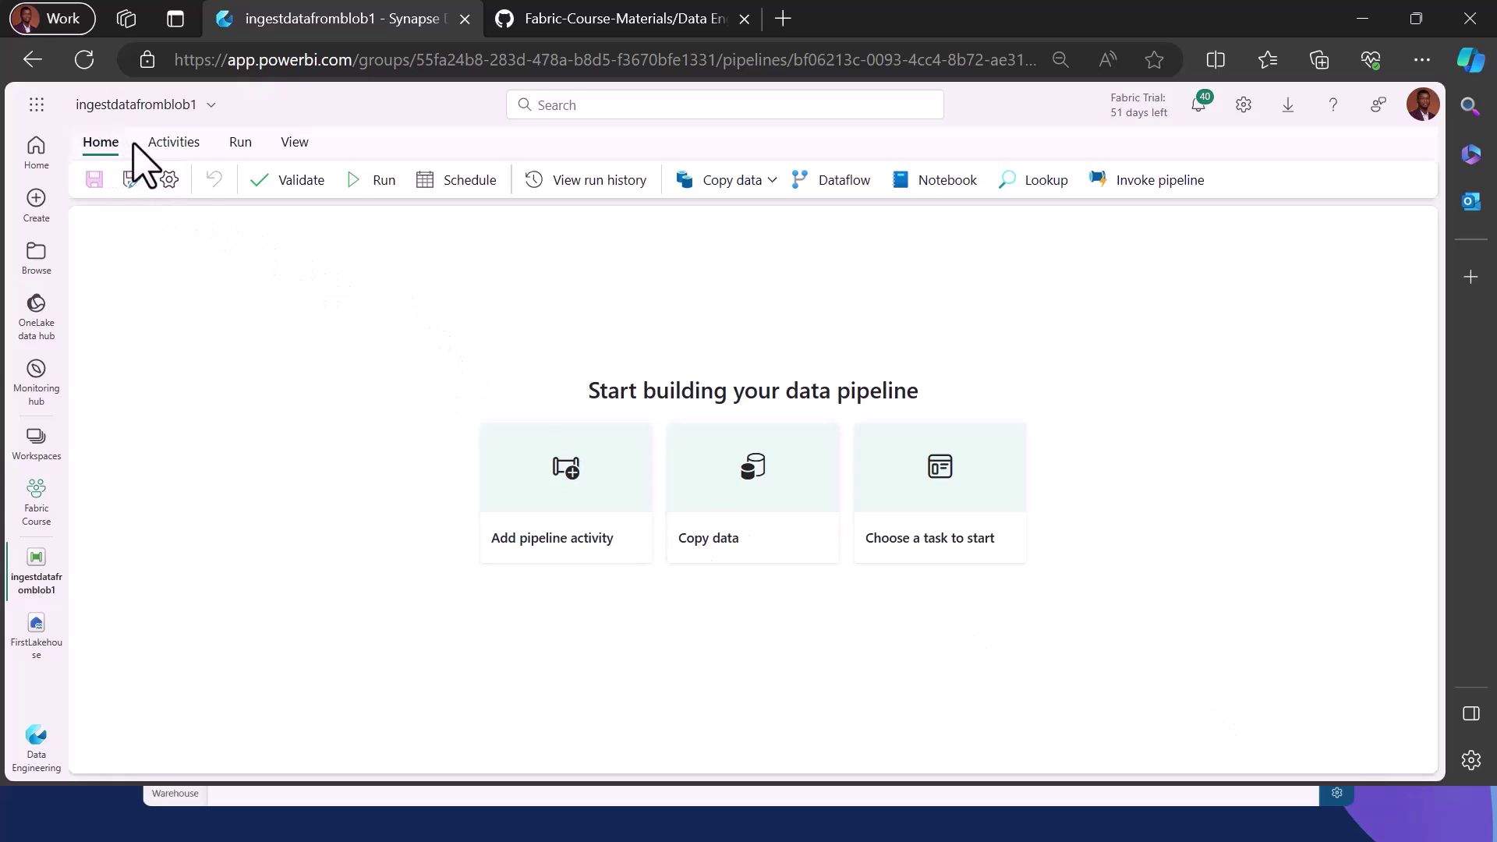
Examine the pipeline's activity, run and view commands and its schedule settings, leaving the schedule unchanged.
left_click(173, 148)
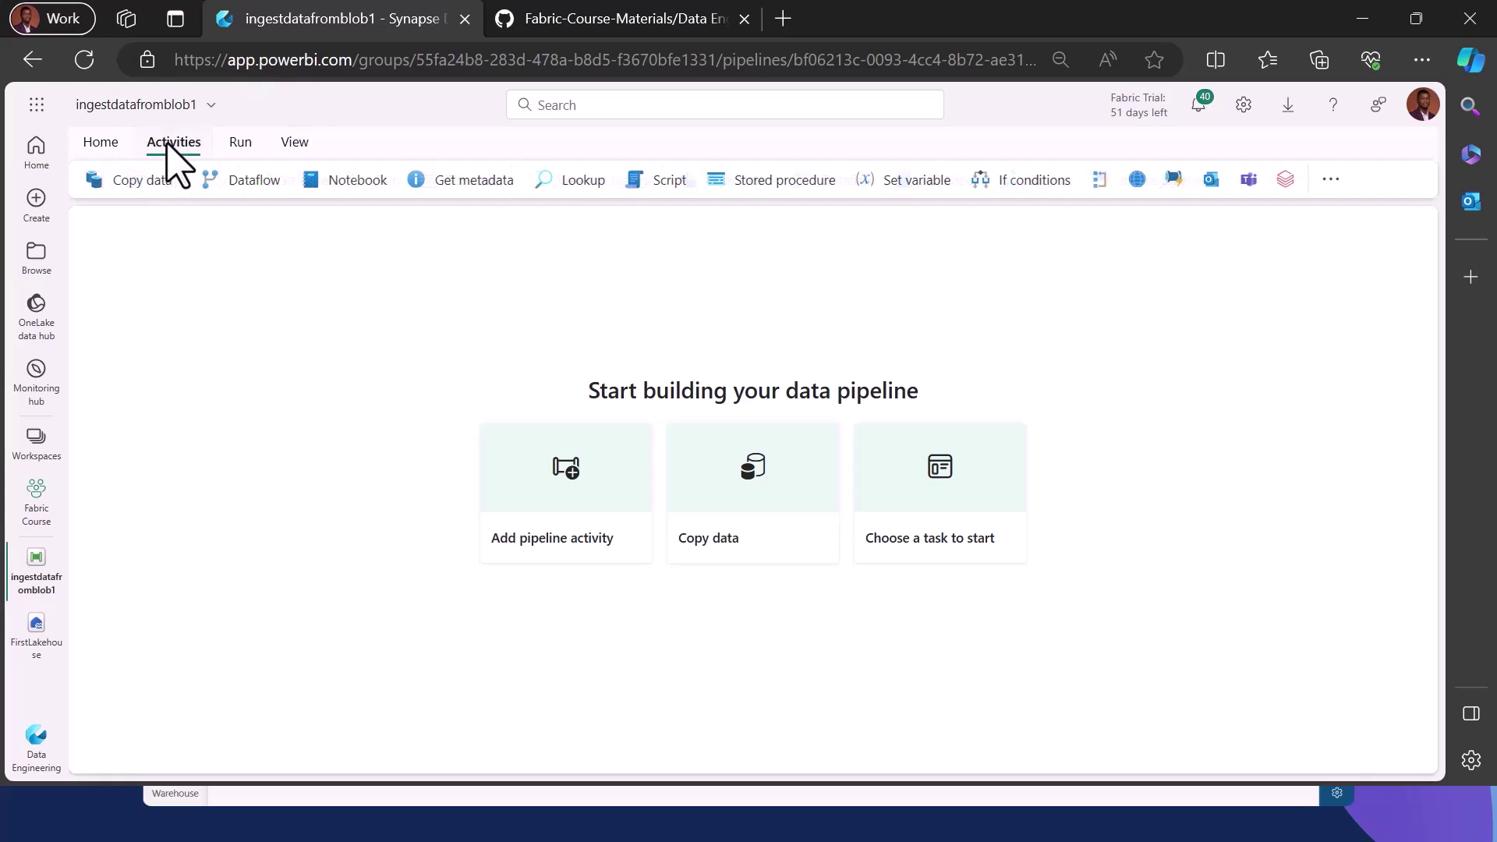
left_click(249, 144)
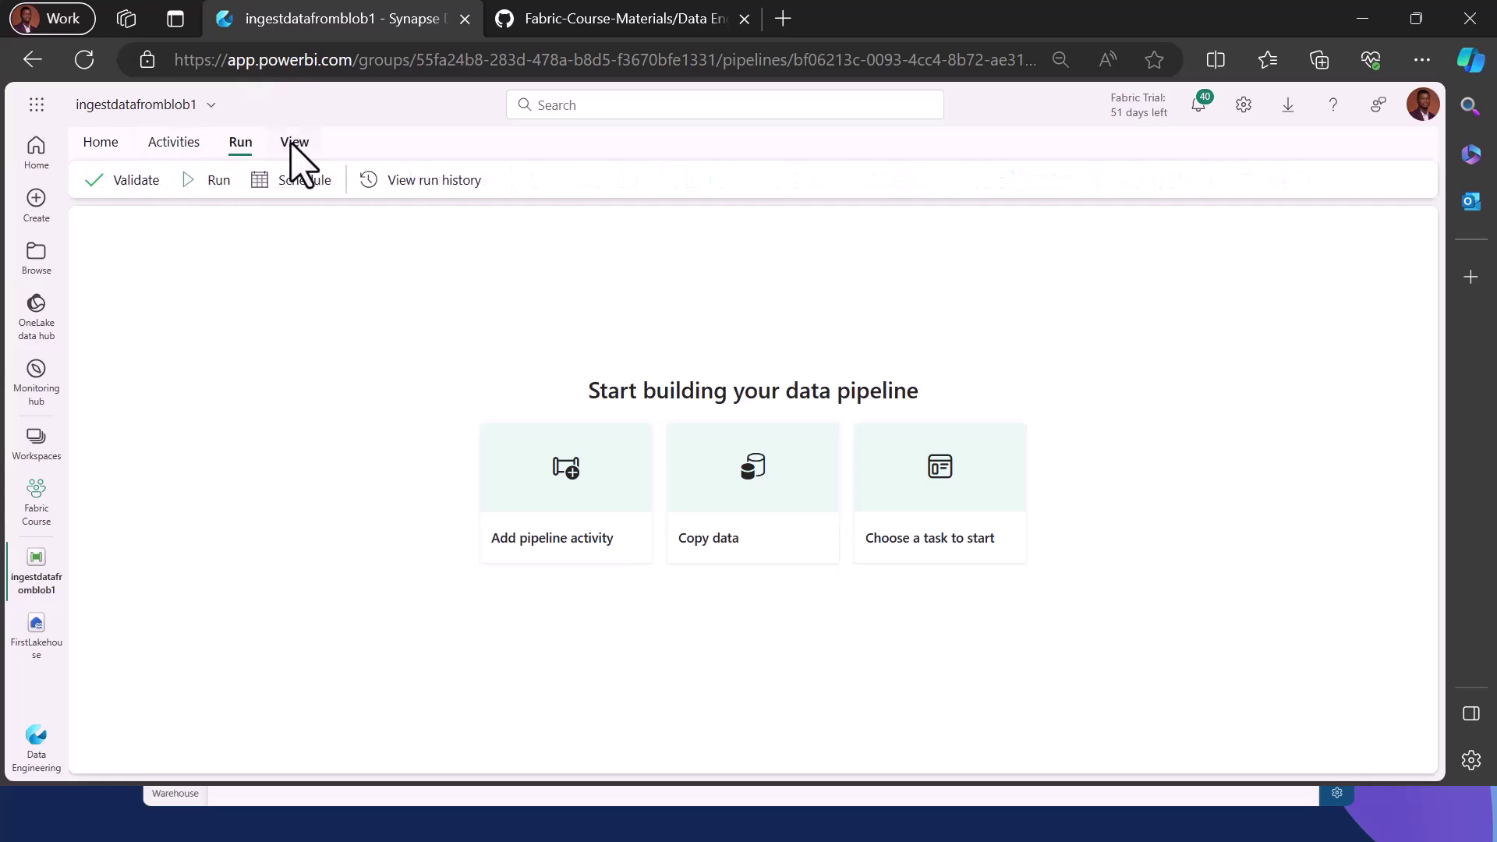
left_click(294, 146)
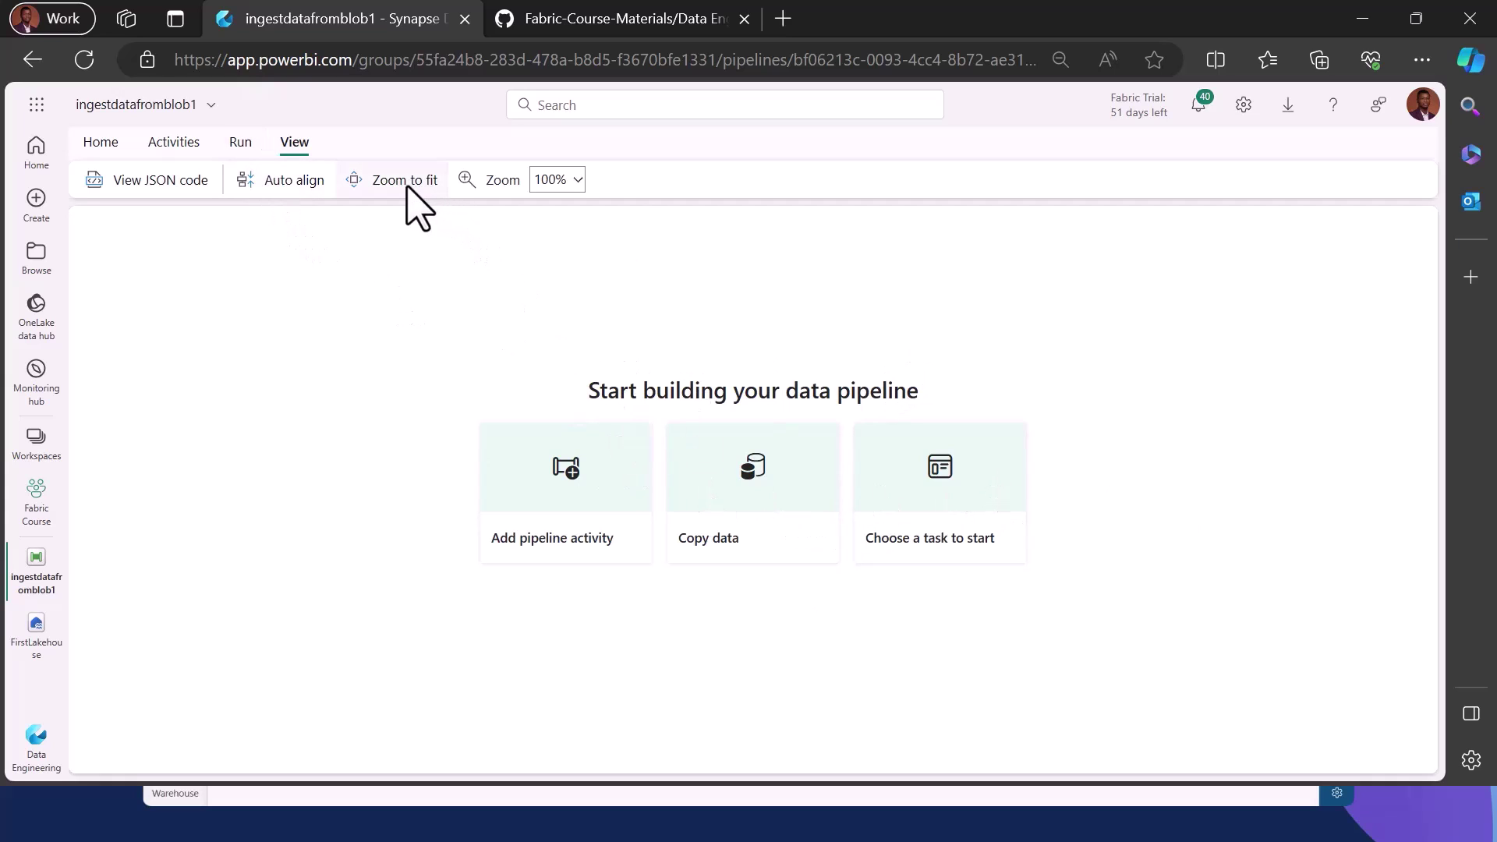
left_click(242, 142)
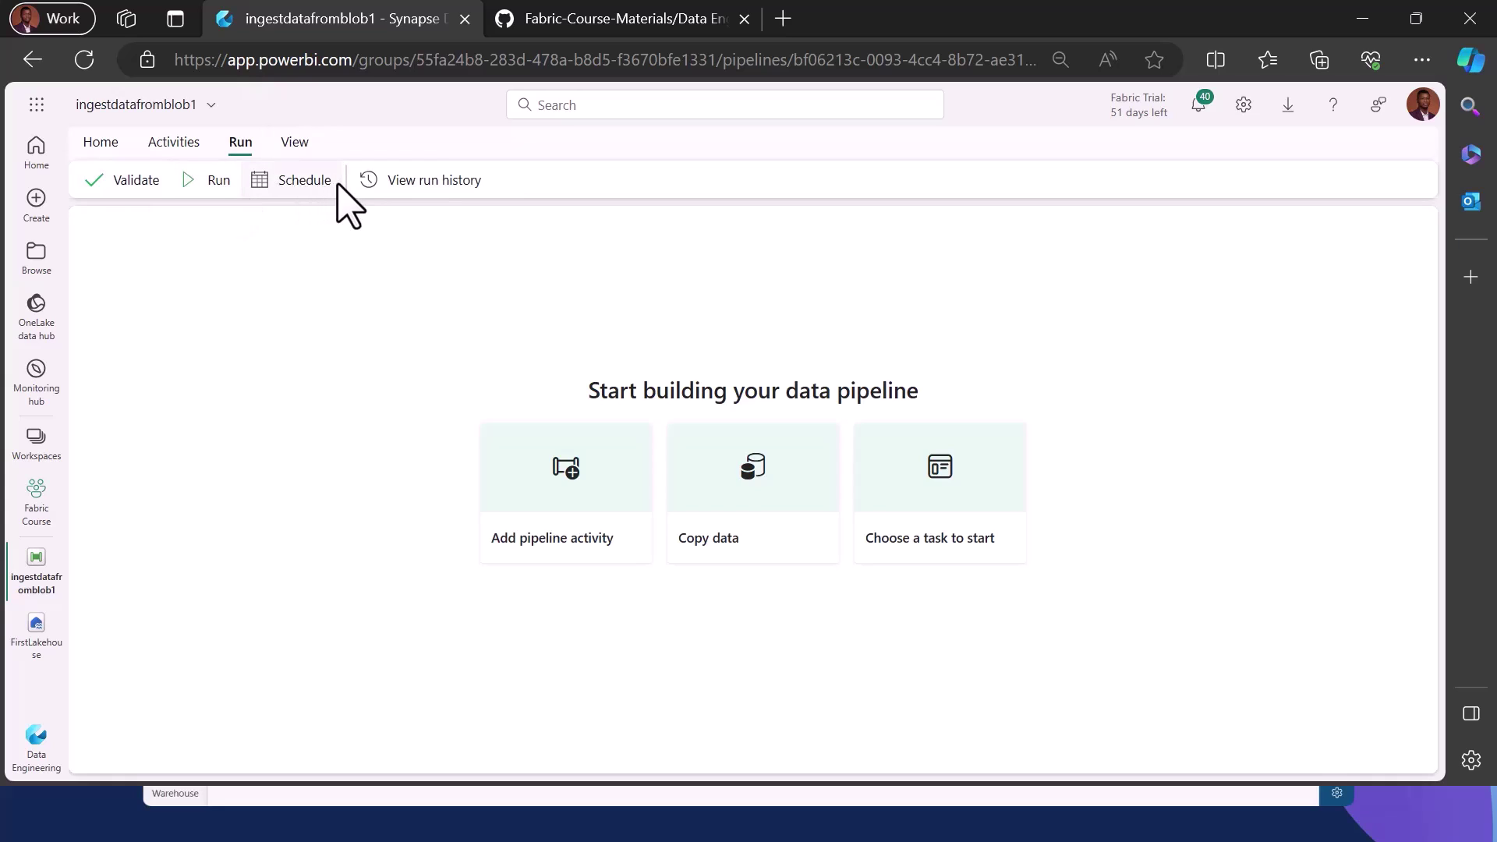
left_click(305, 180)
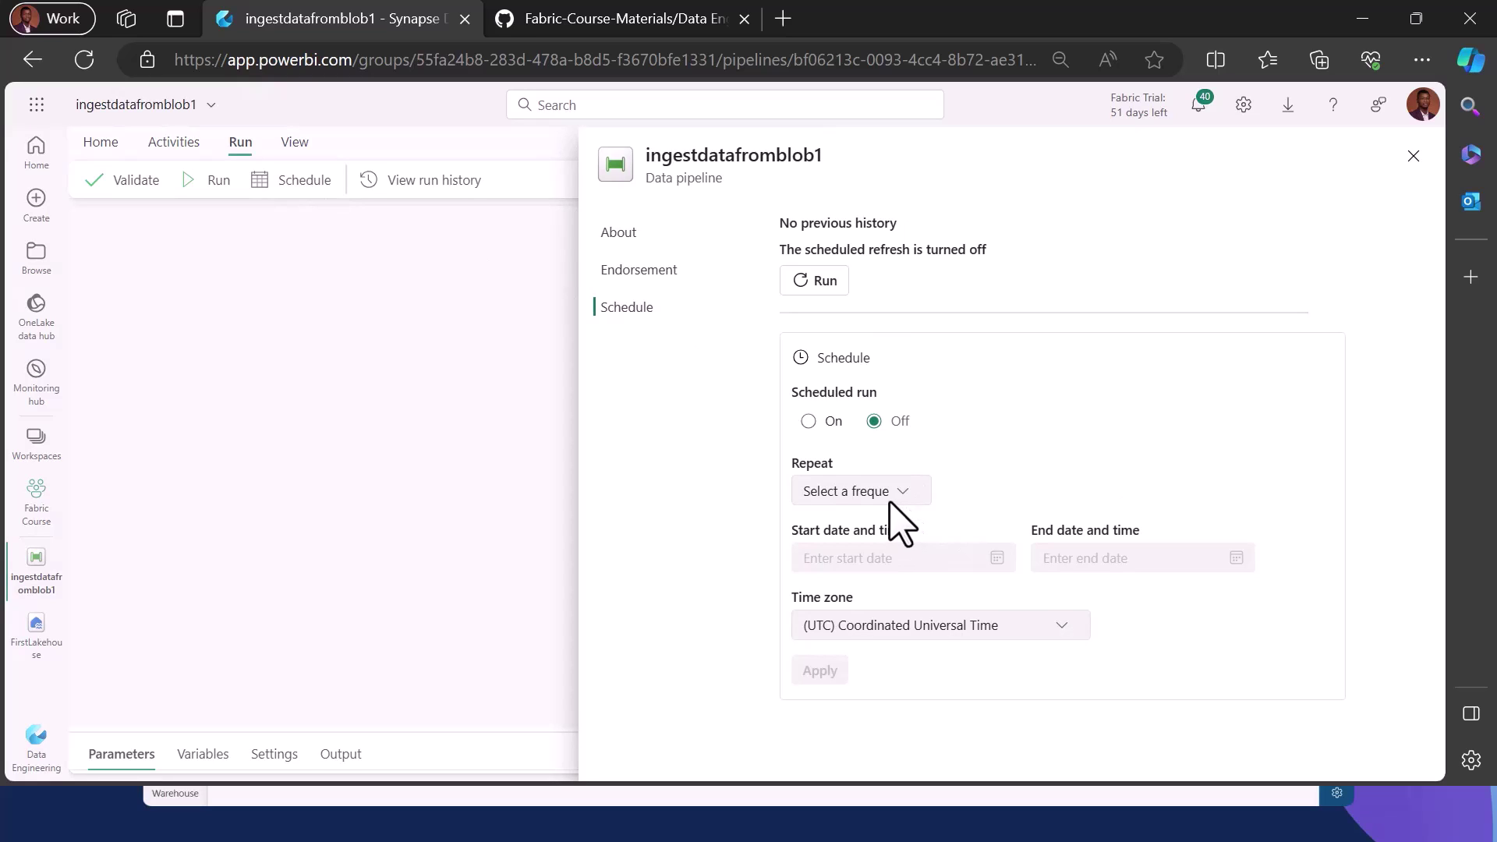
left_click(1413, 157)
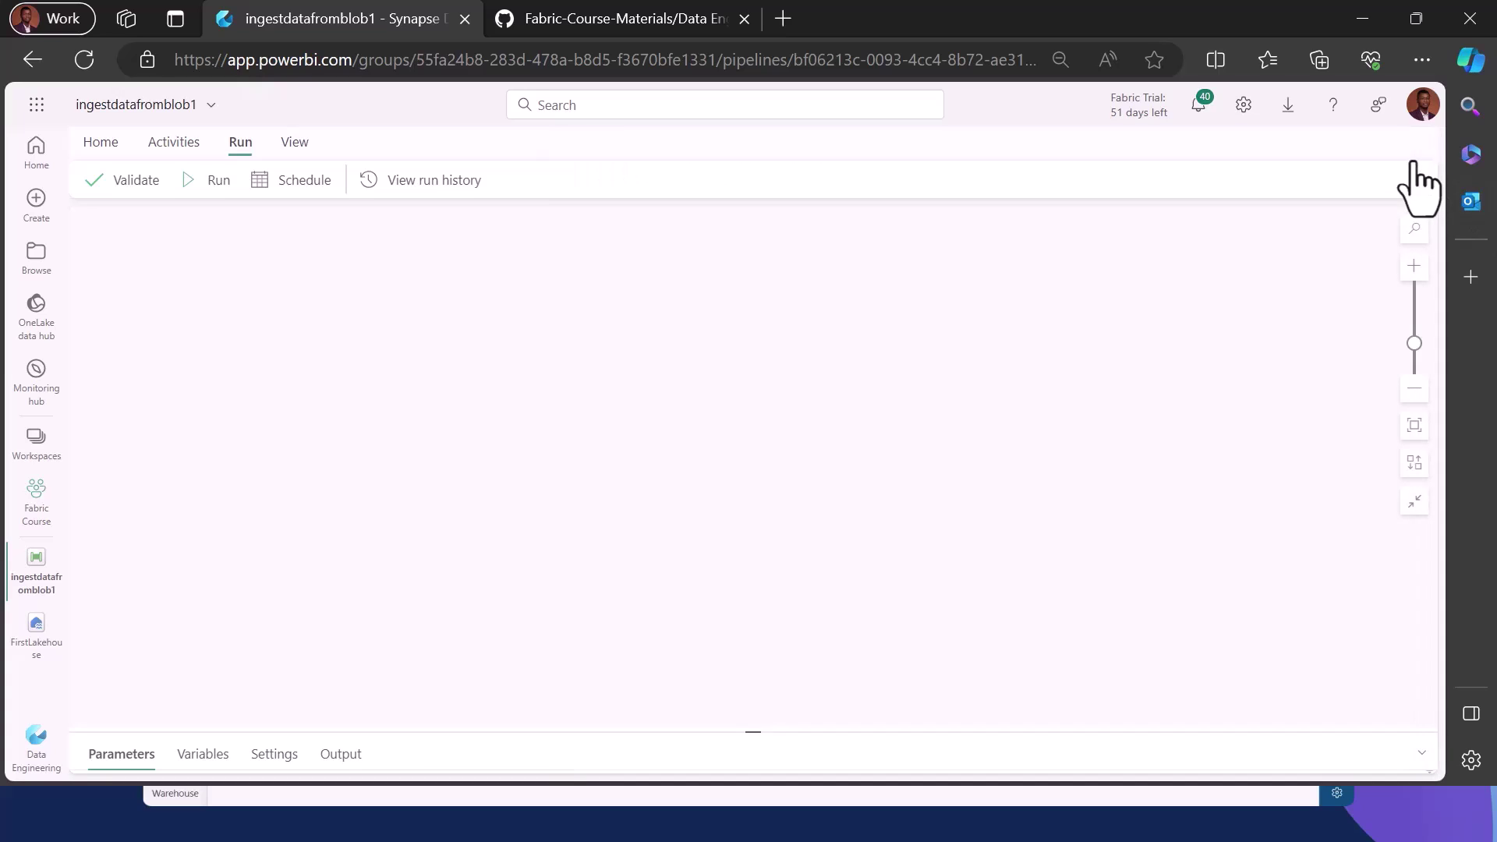
Examine the activities available for the pipeline, including the additional control flow, orchestration, transform and machine learning ones.
left_click(181, 152)
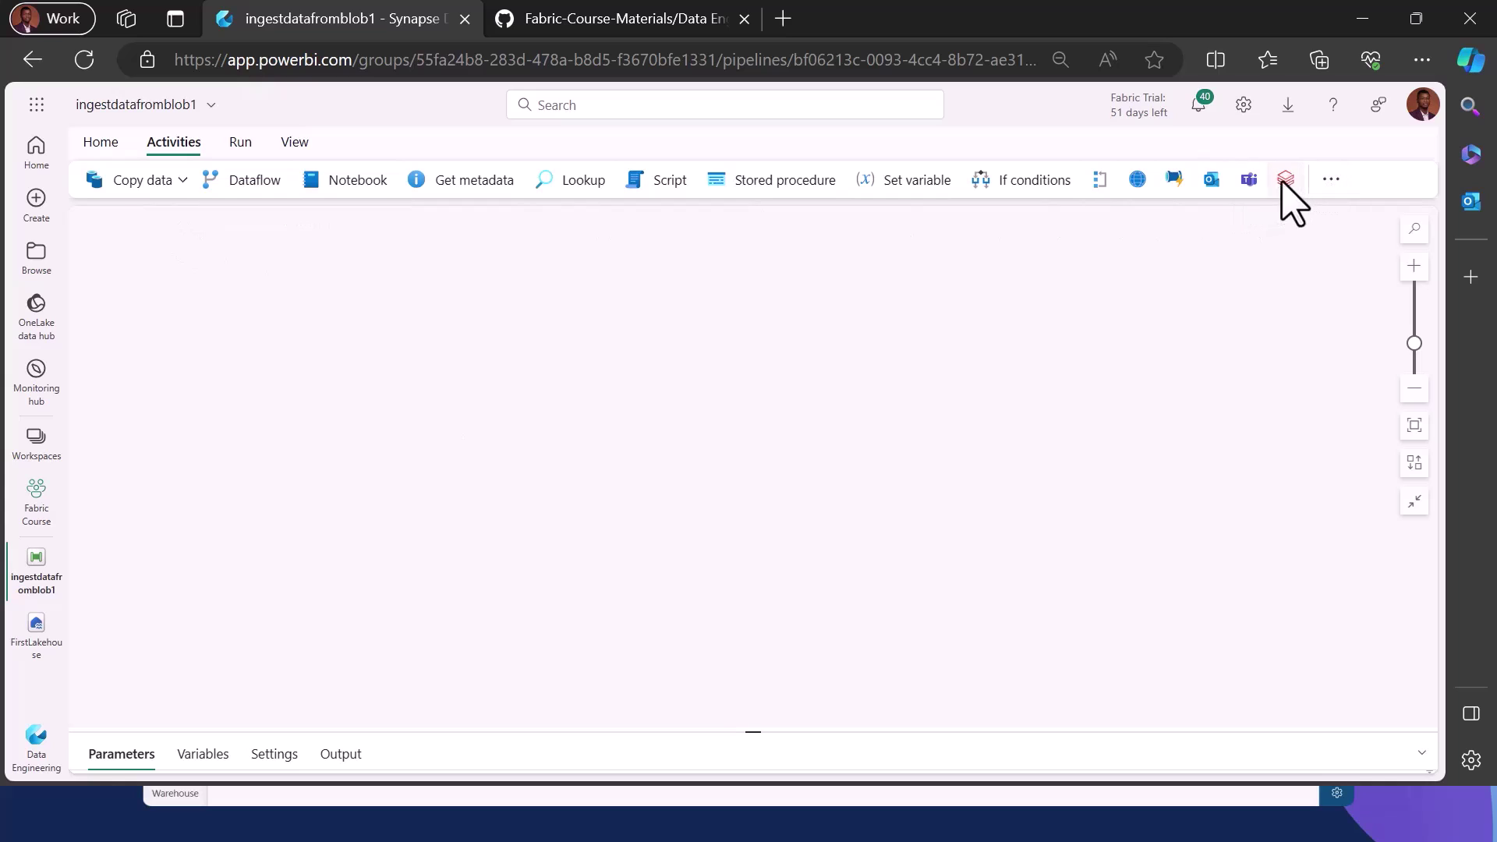
left_click(1330, 191)
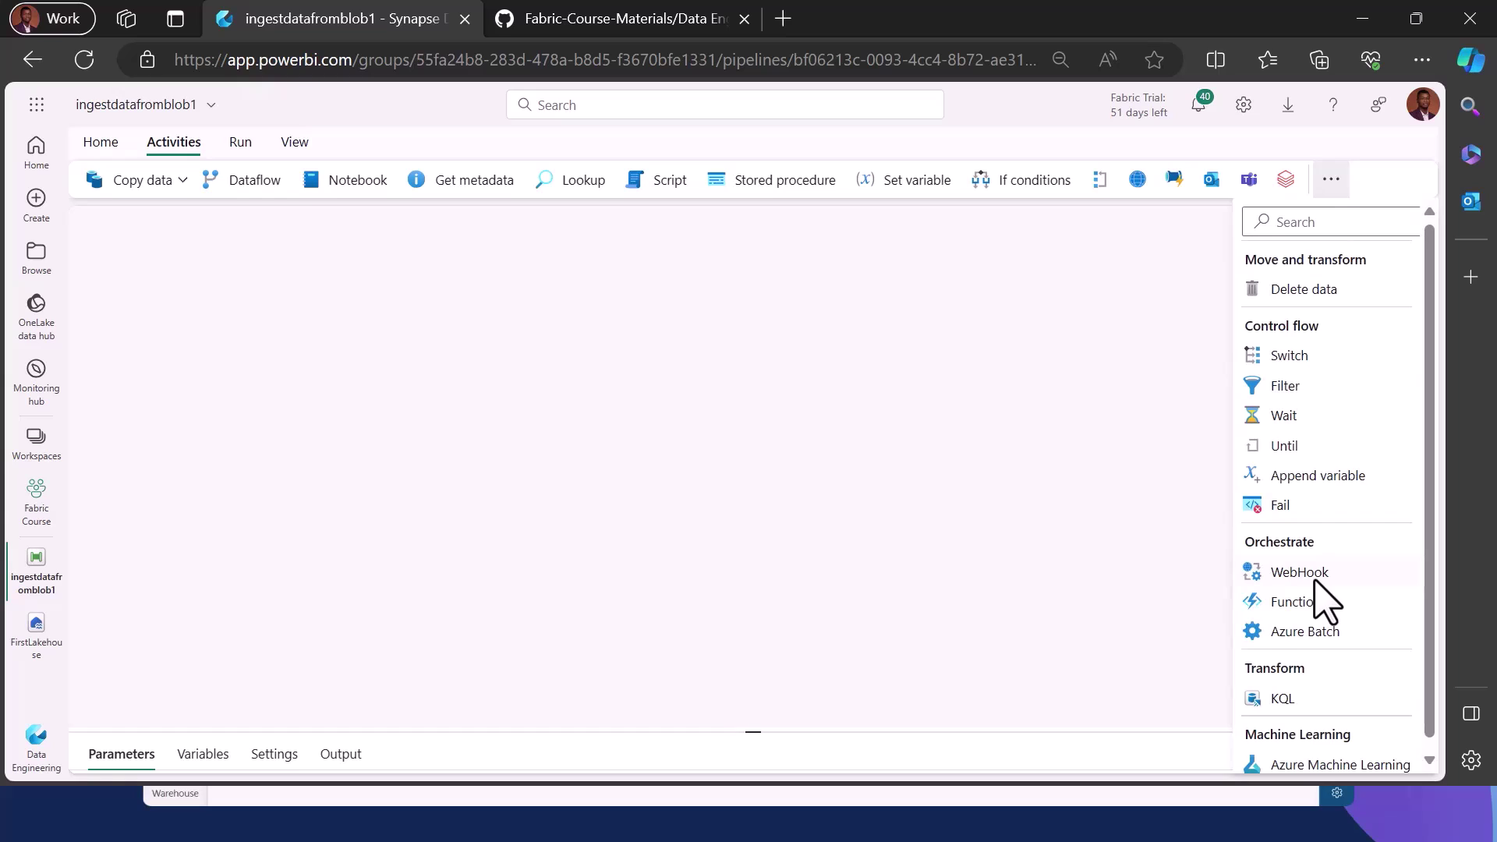
scroll(1325, 602, "down", 1)
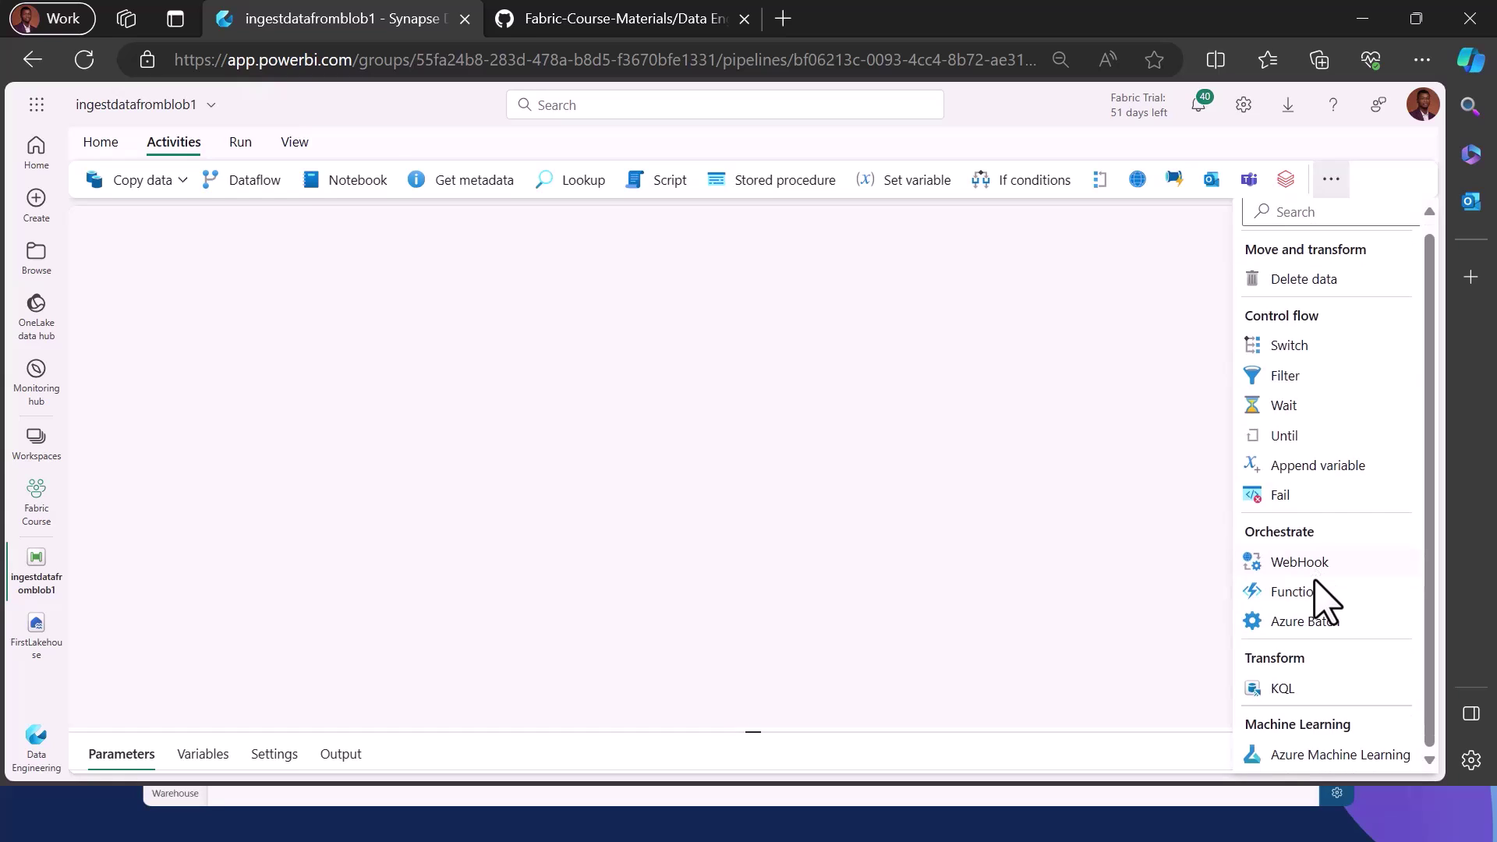
left_click(573, 445)
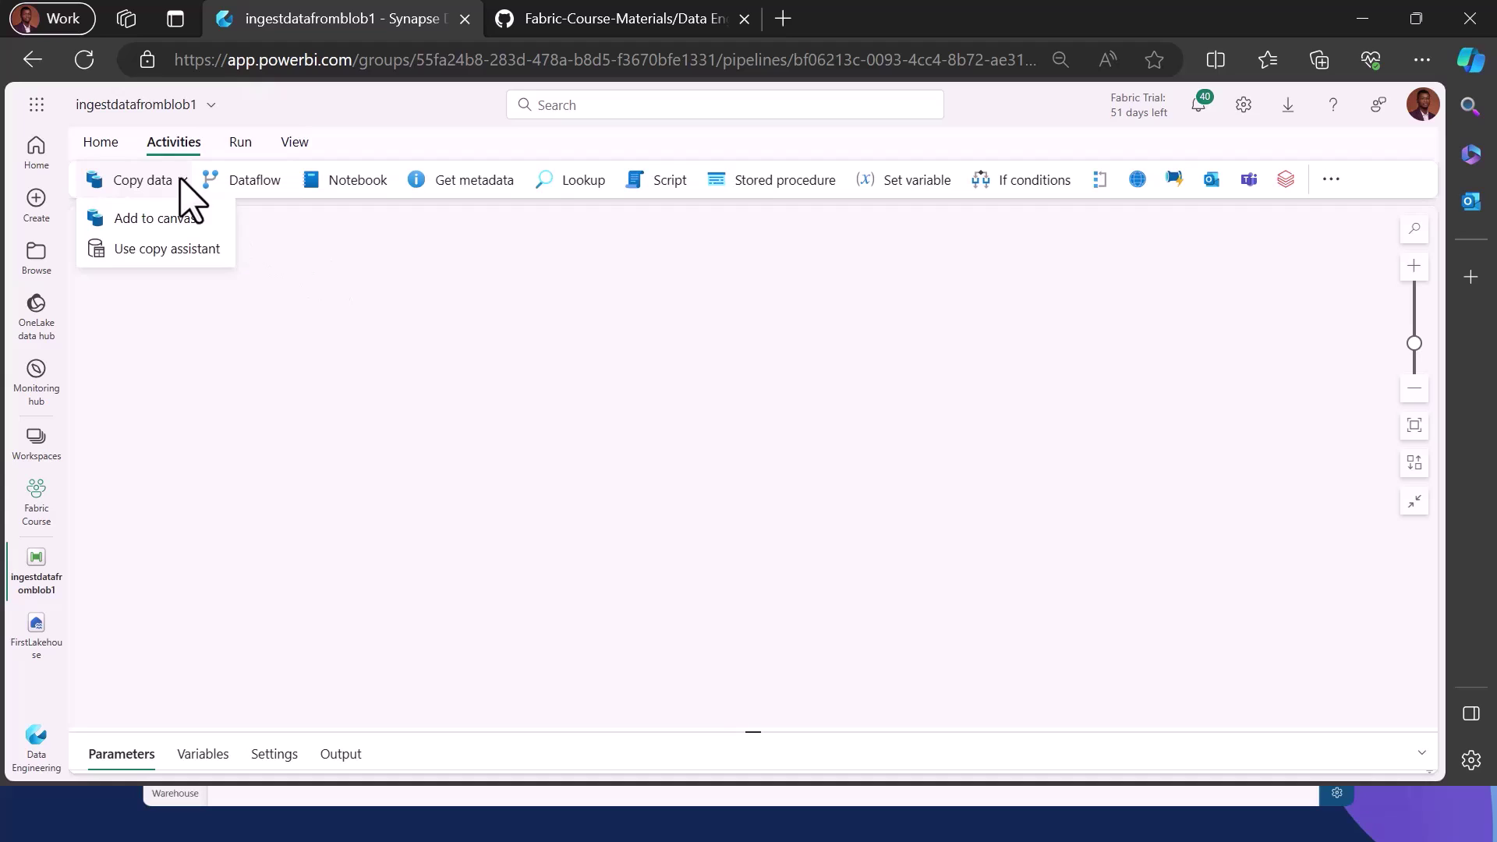
Look through the sample data and connectors in the copy data assistant and cancel it, discarding its progress.
left_click(153, 250)
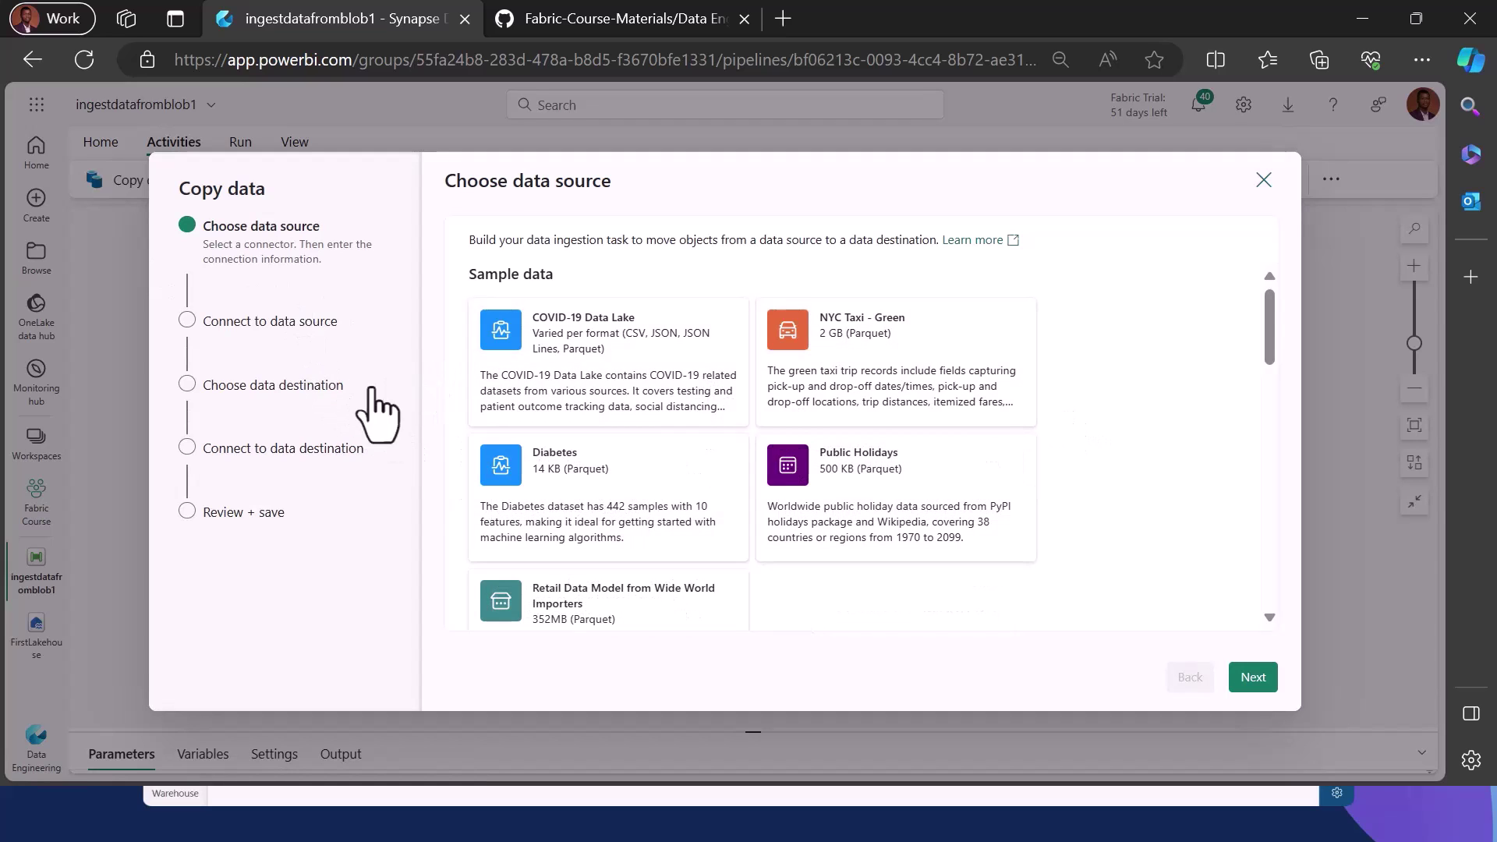
scroll(963, 507, "down", 5)
scroll(961, 550, "down", 10)
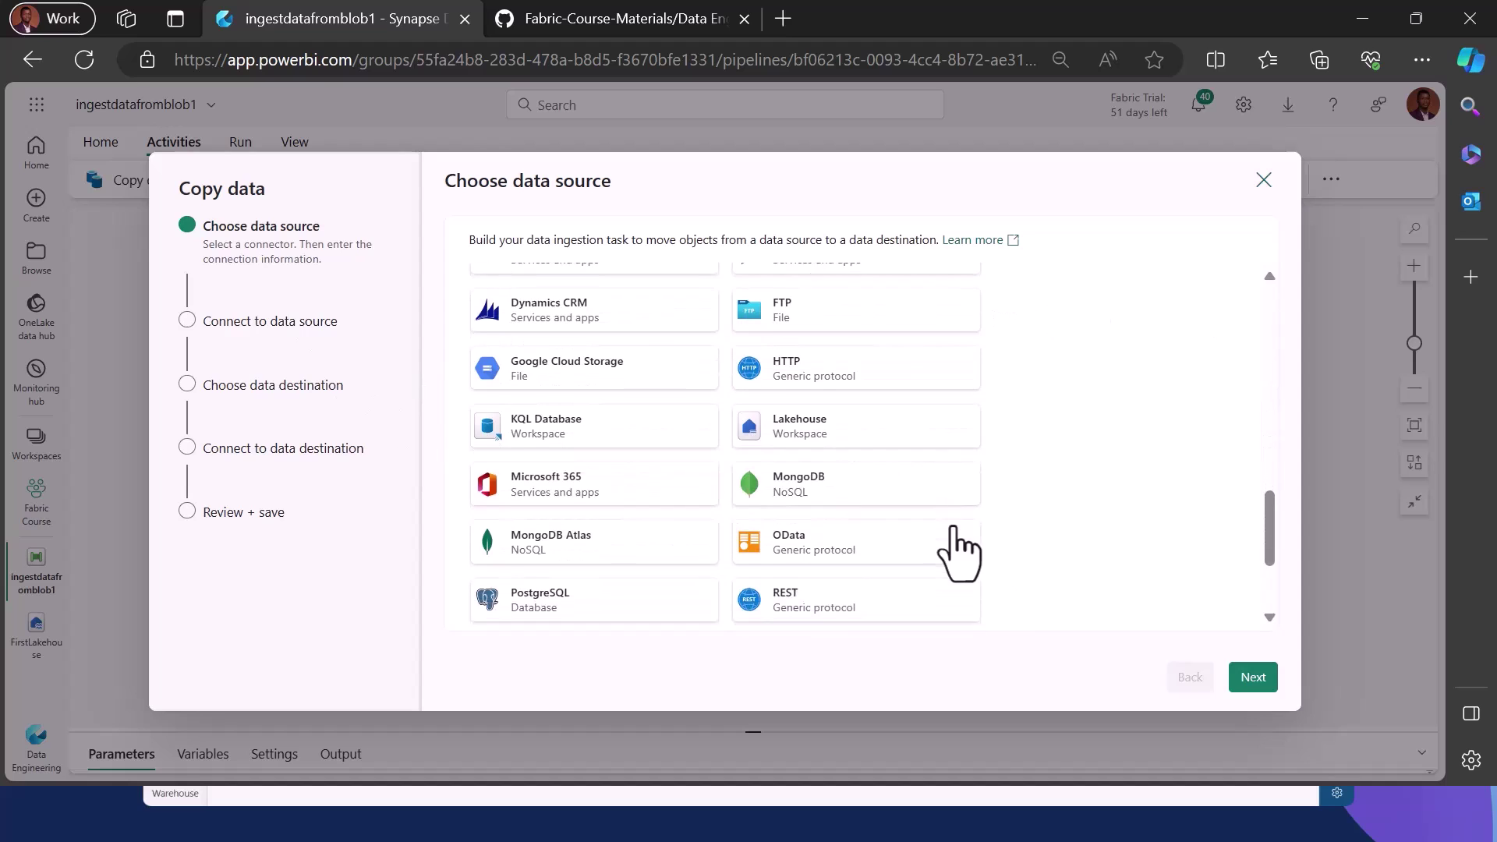
left_click(1264, 181)
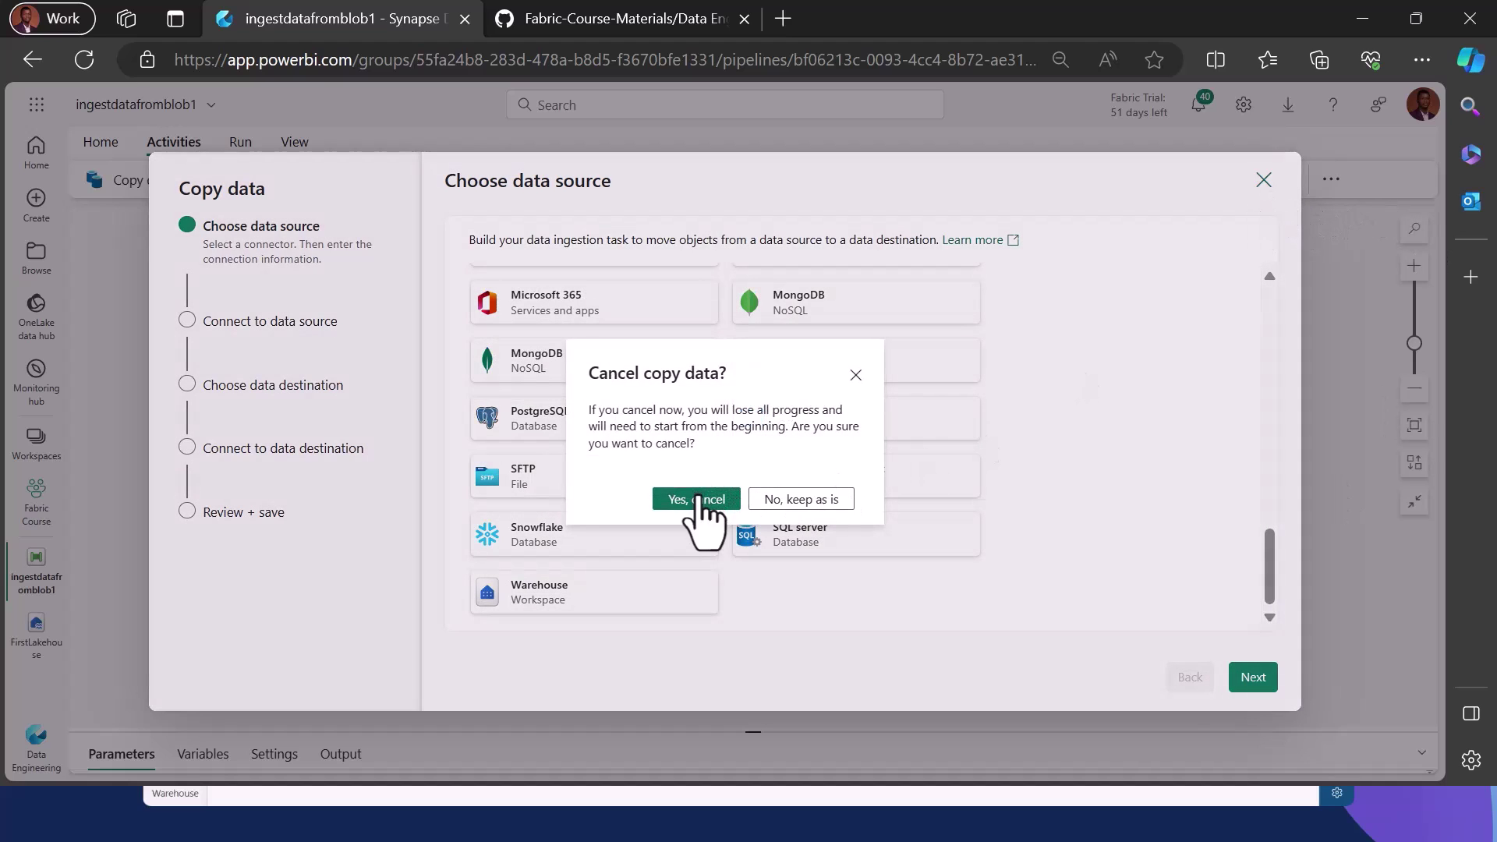
left_click(696, 499)
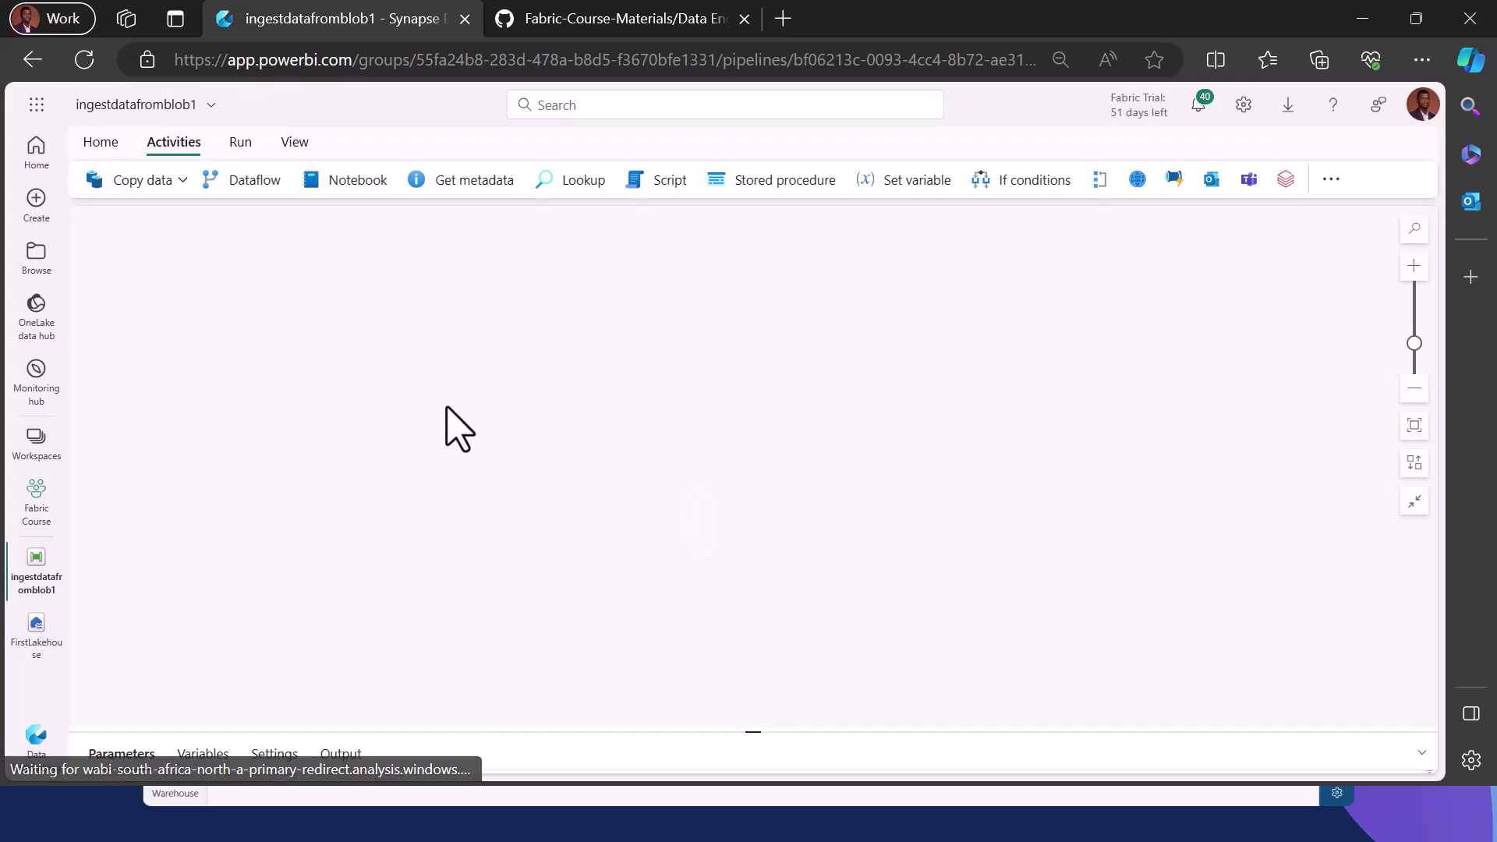
Add a Copy data activity to the pipeline canvas and reposition it slightly further right.
left_click(174, 186)
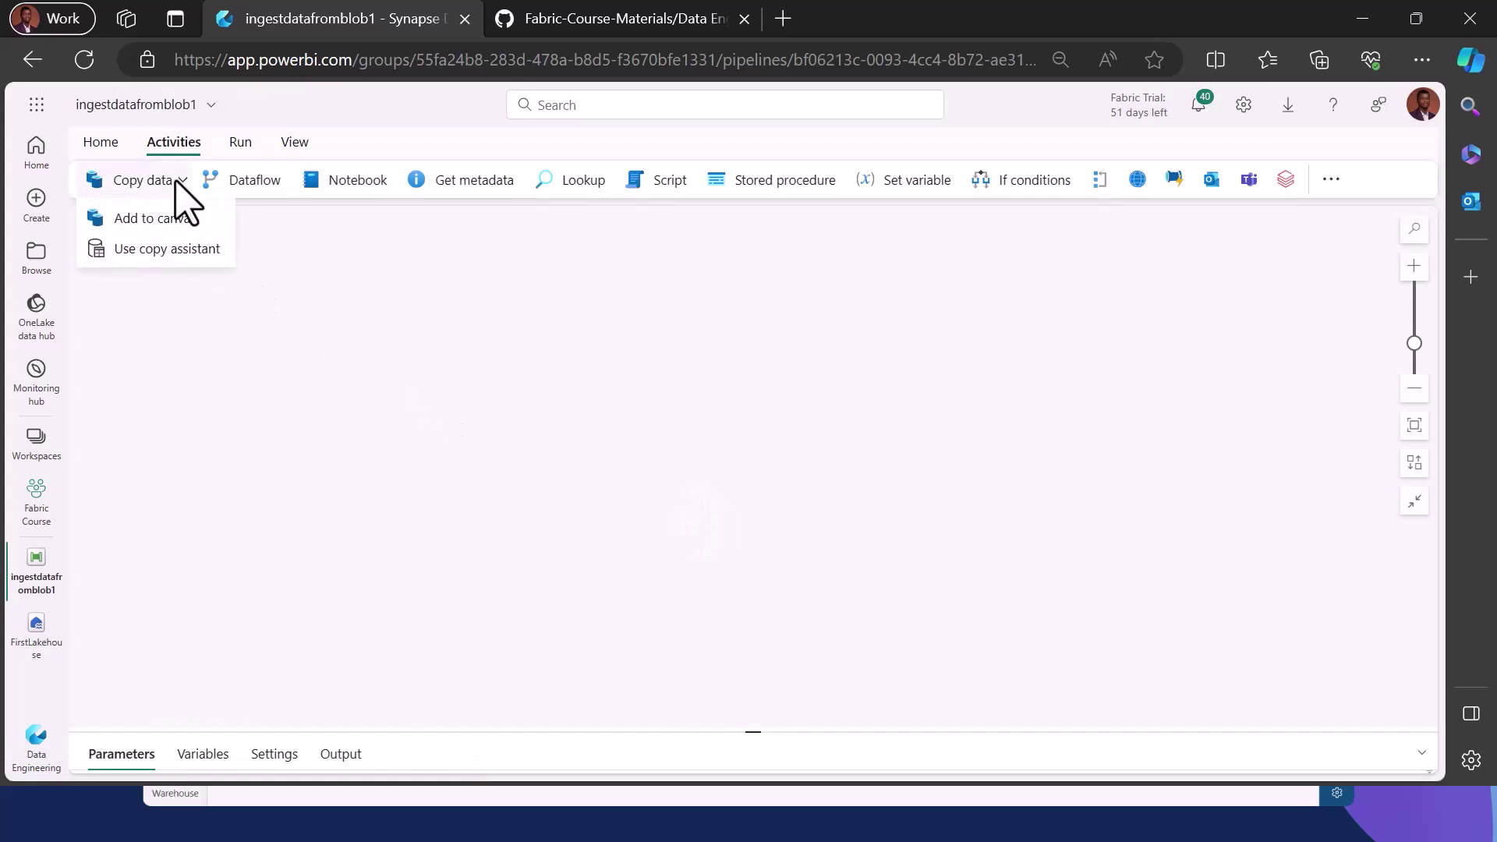
left_click(131, 216)
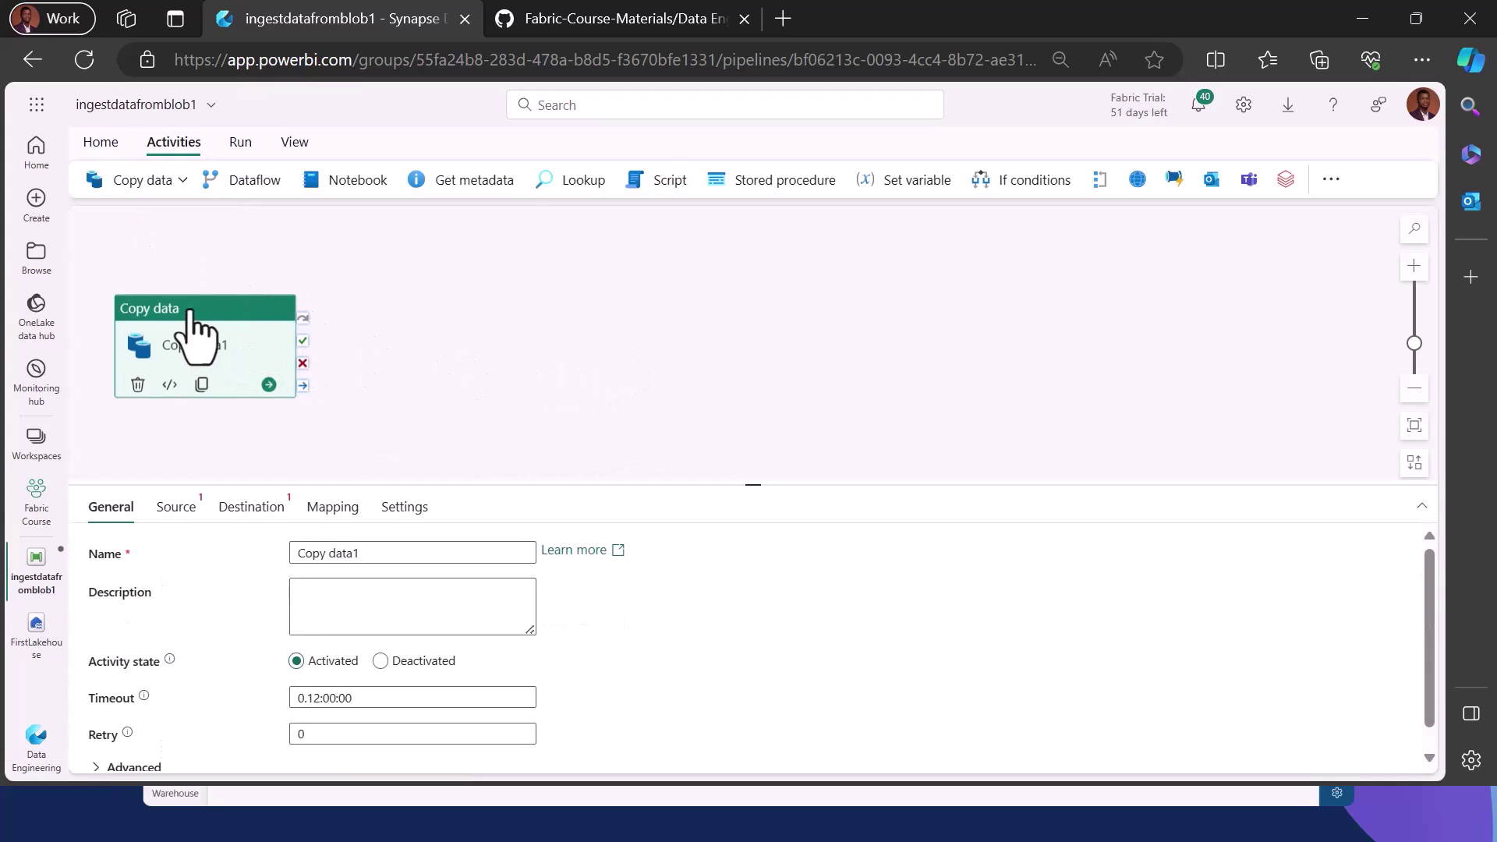
left_click_drag(197, 328, 262, 328)
left_click(484, 338)
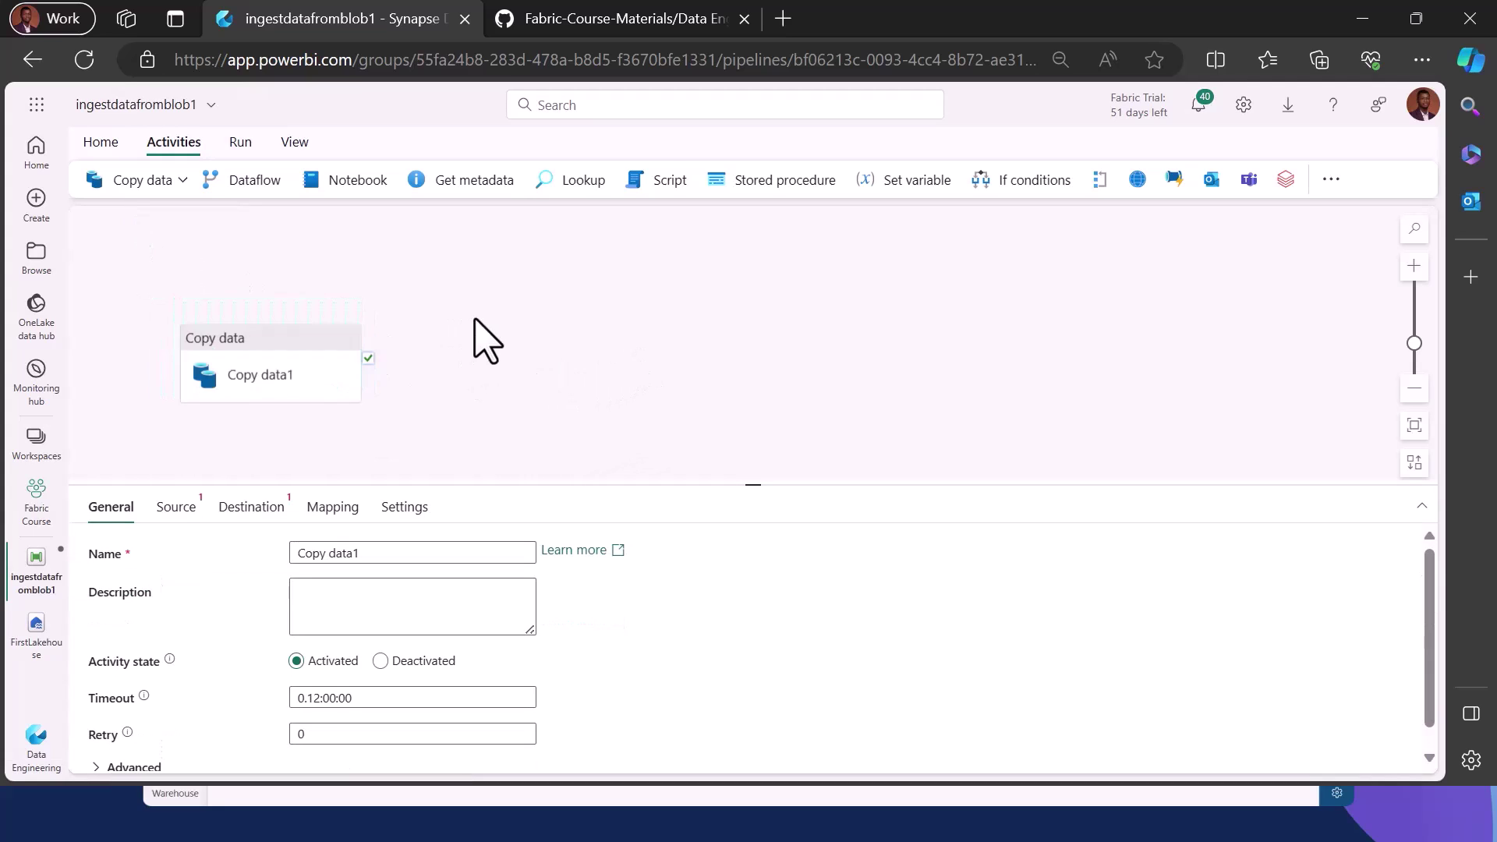
Add a Notebook activity, place it to the right of the Copy data activity and connect Copy data's on-success output to it.
left_click(373, 179)
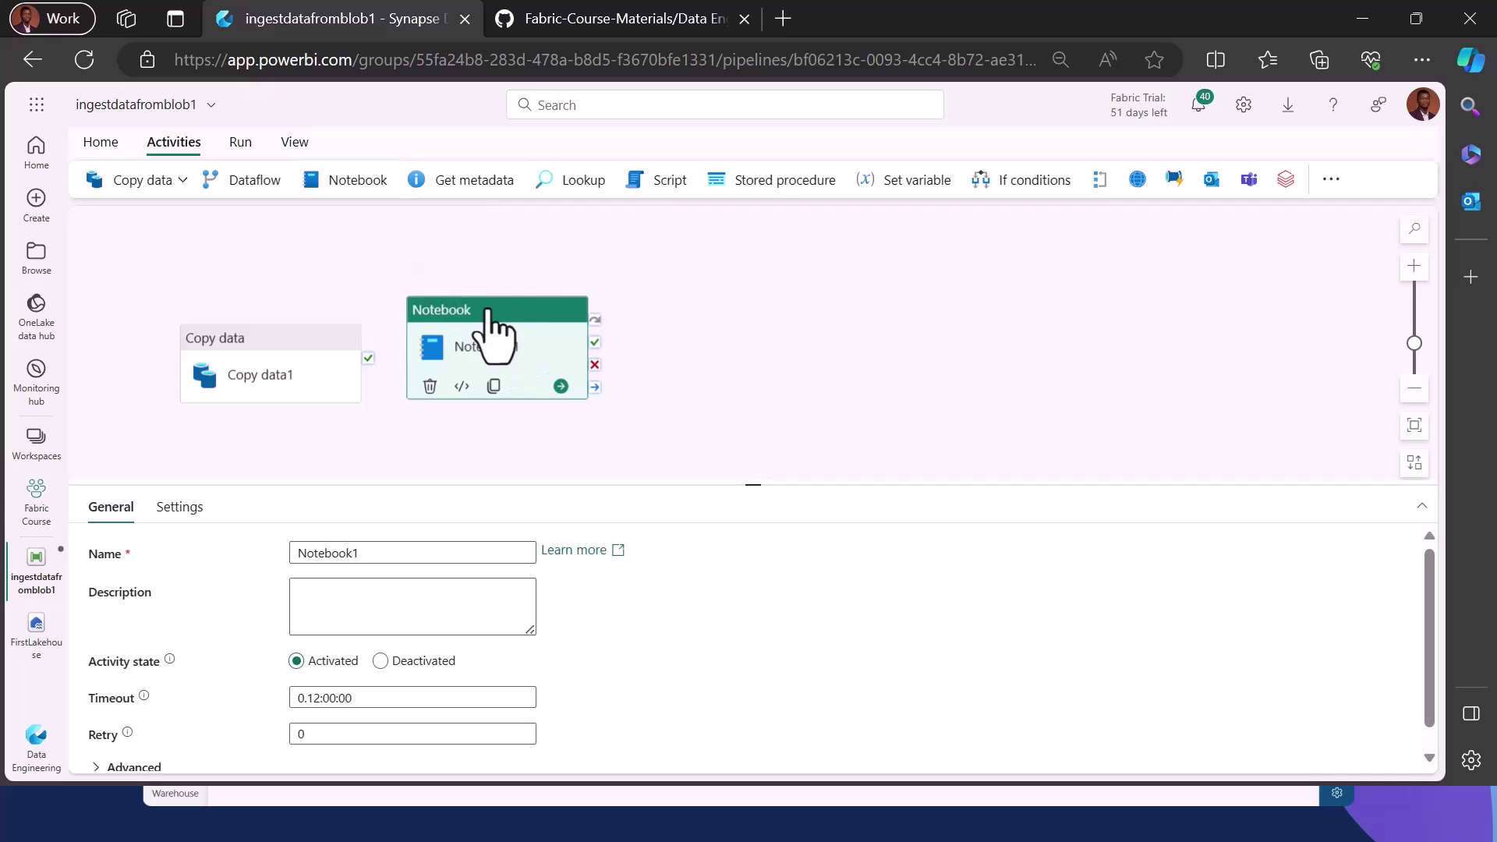
left_click_drag(487, 310, 700, 322)
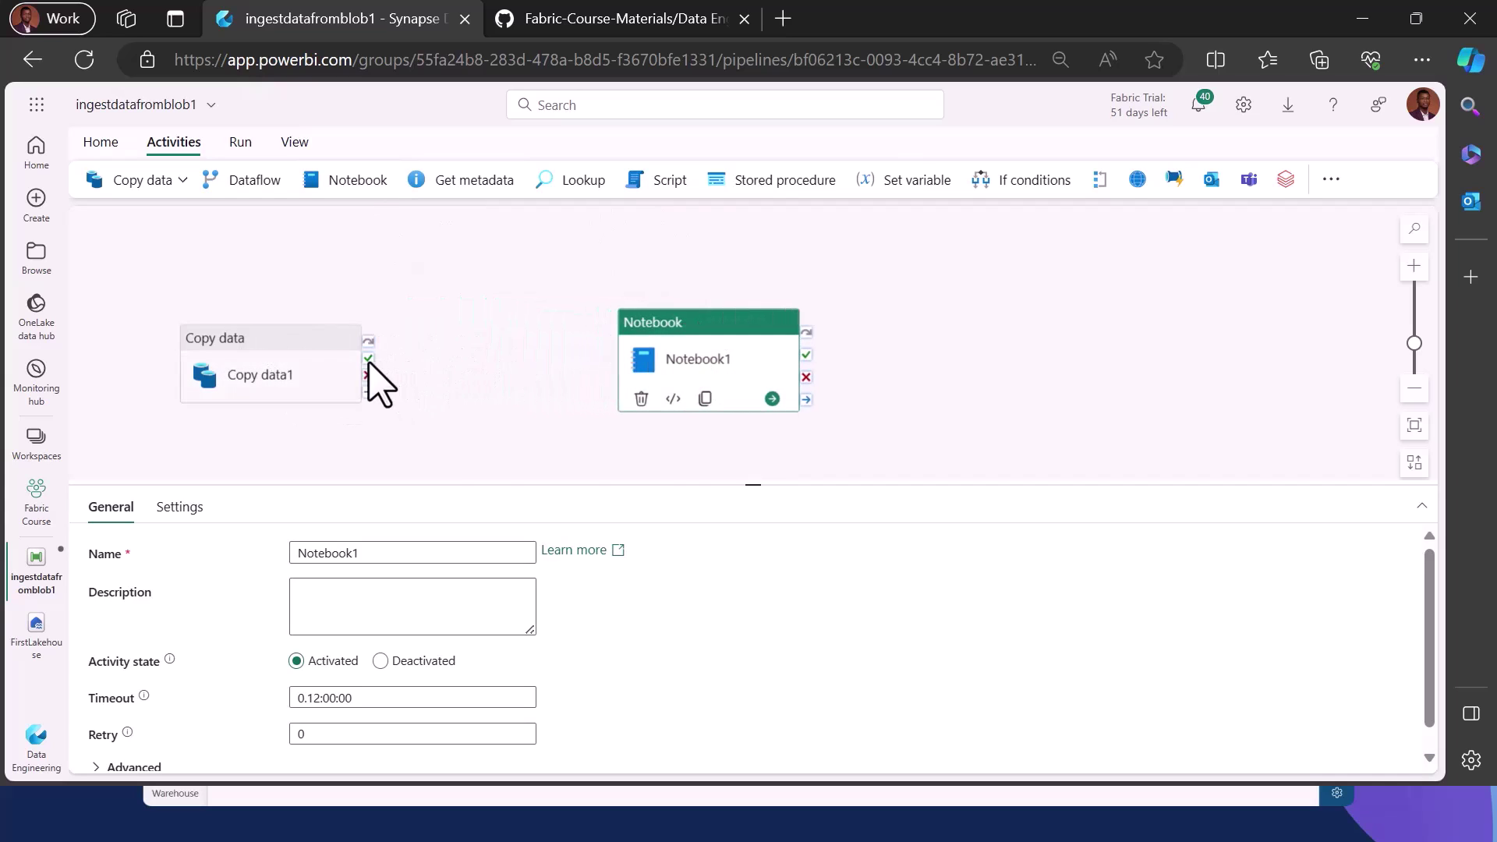
left_click_drag(368, 358, 624, 360)
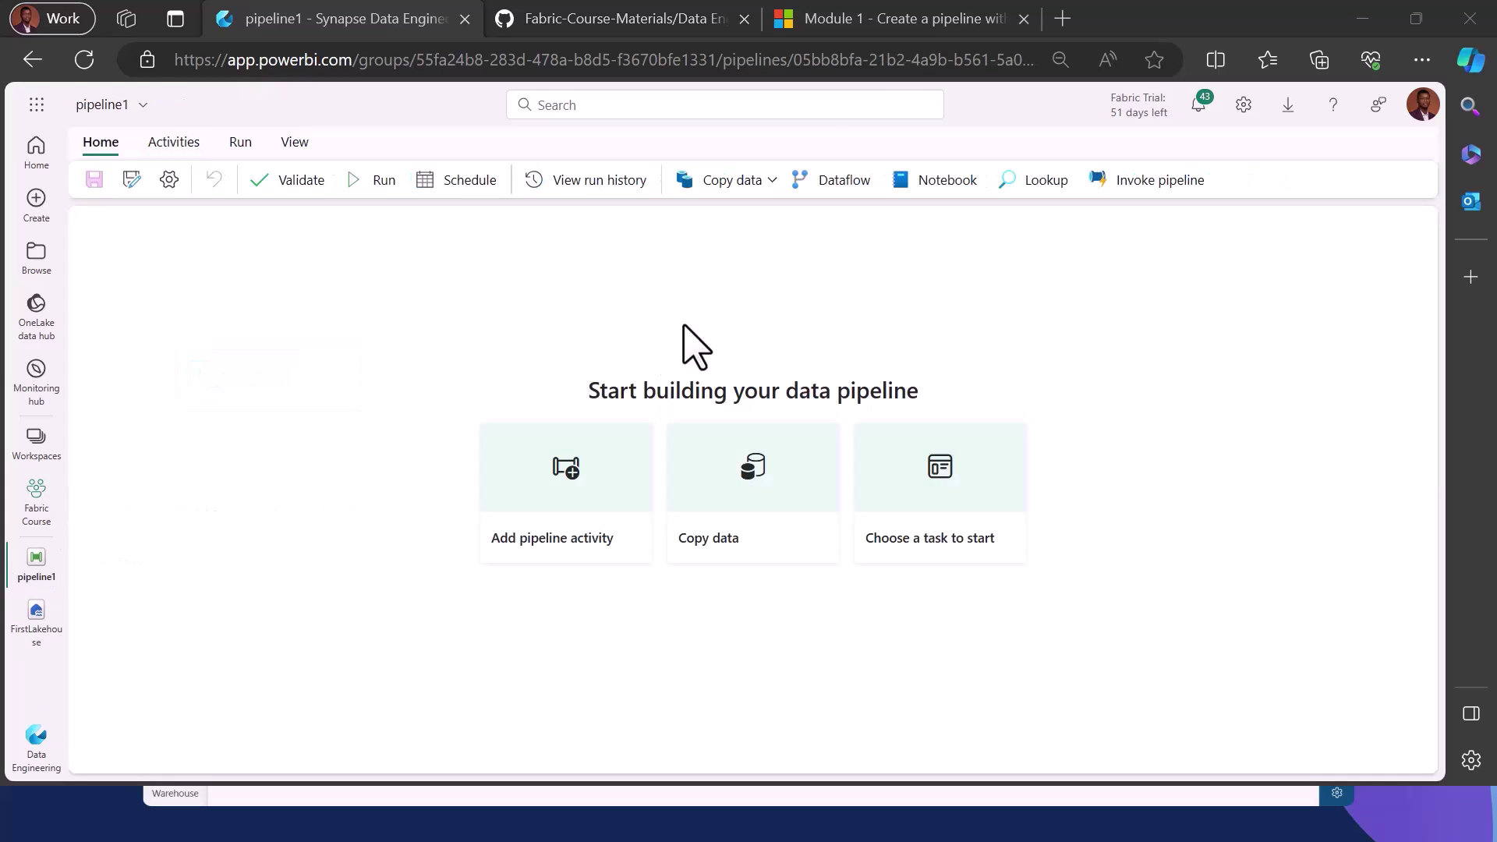
Start the copy data assistant in pipeline1 and select Azure Blob Storage from the Azure connectors as the data source.
left_click(180, 149)
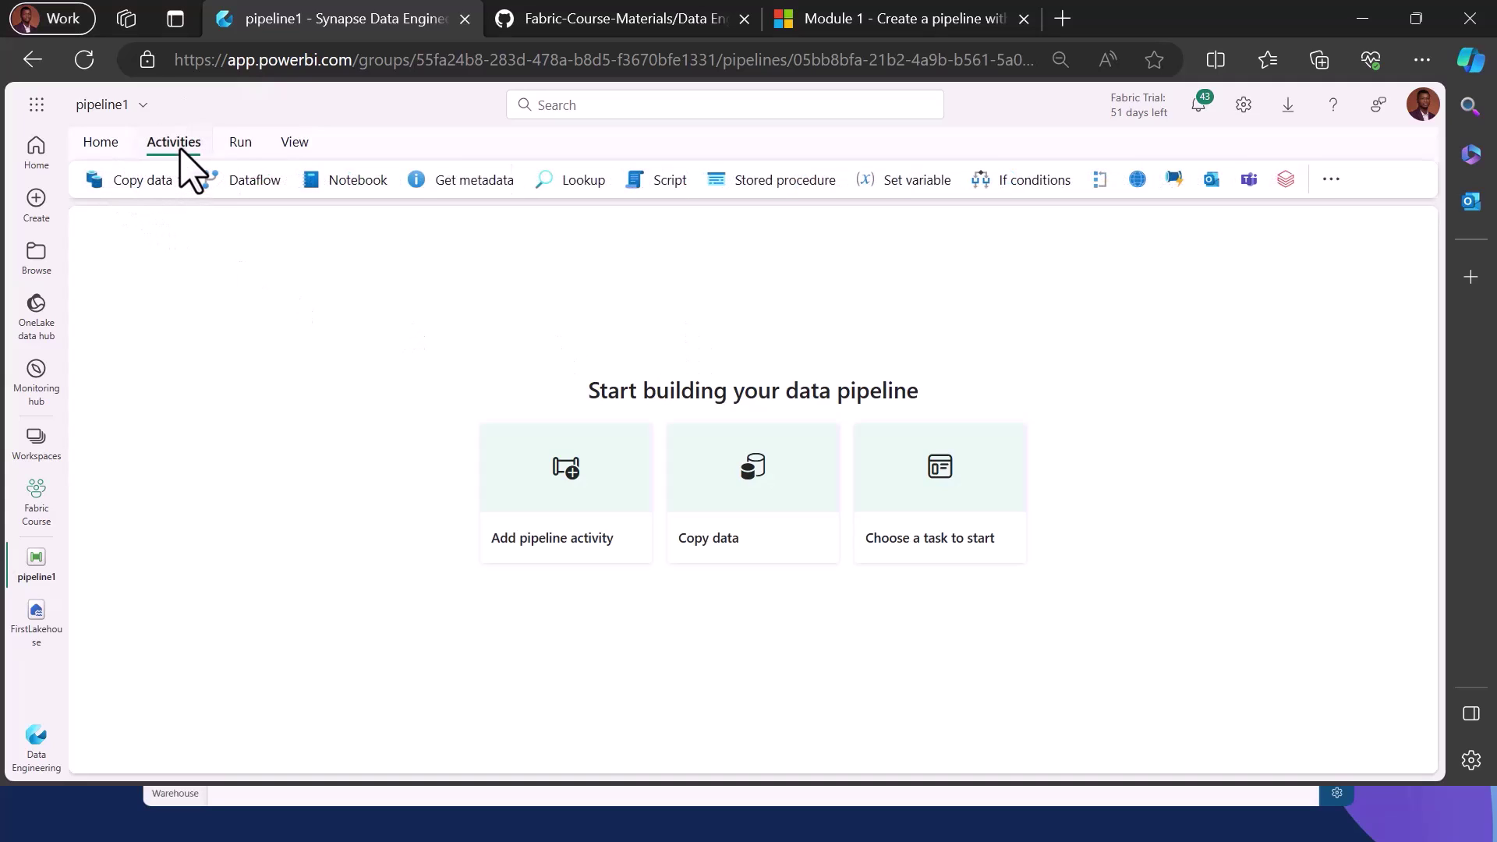
left_click(184, 188)
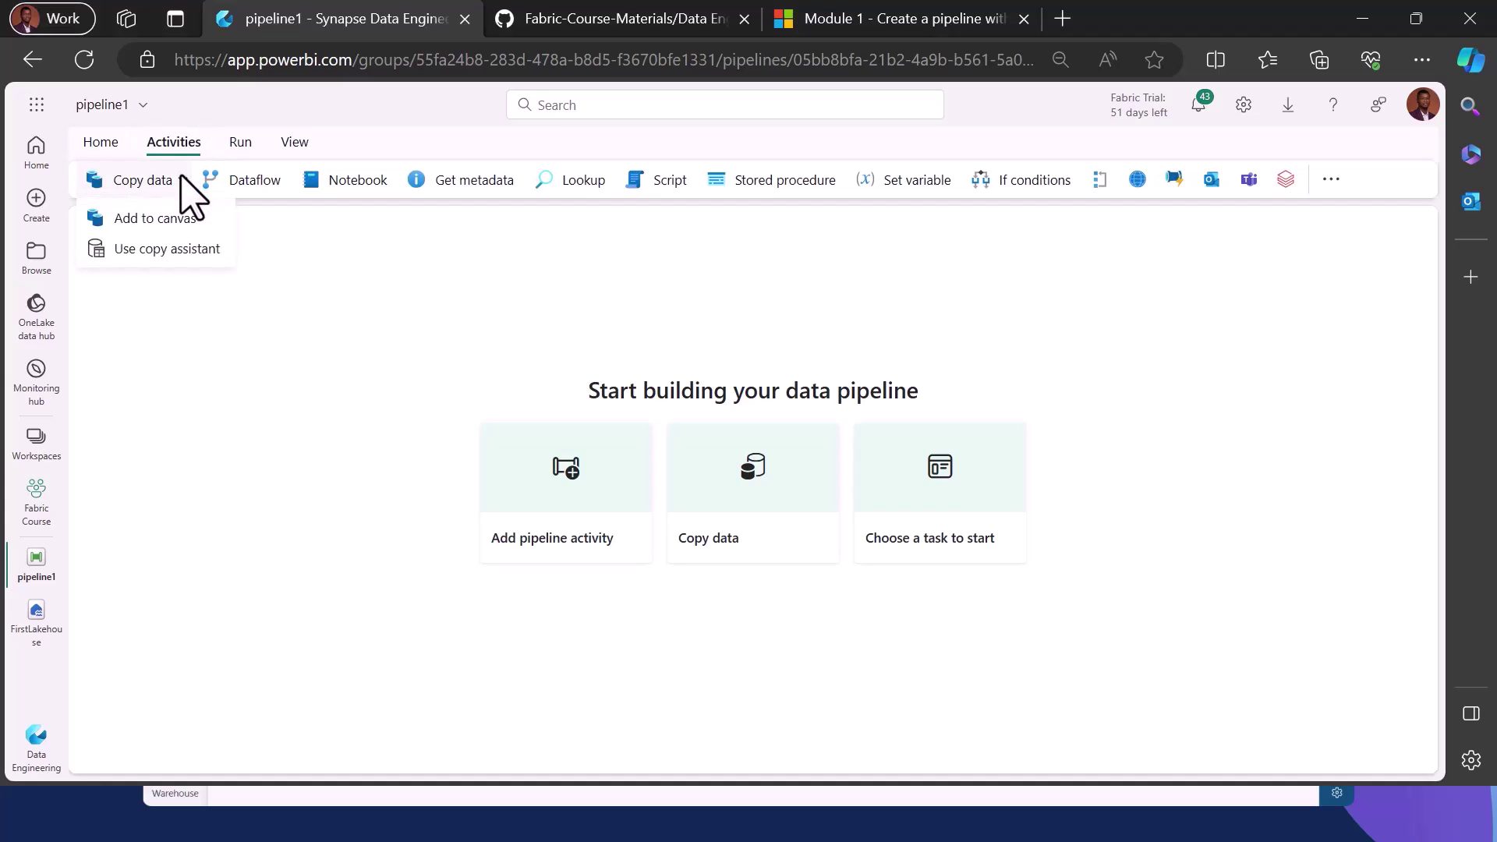
left_click(183, 251)
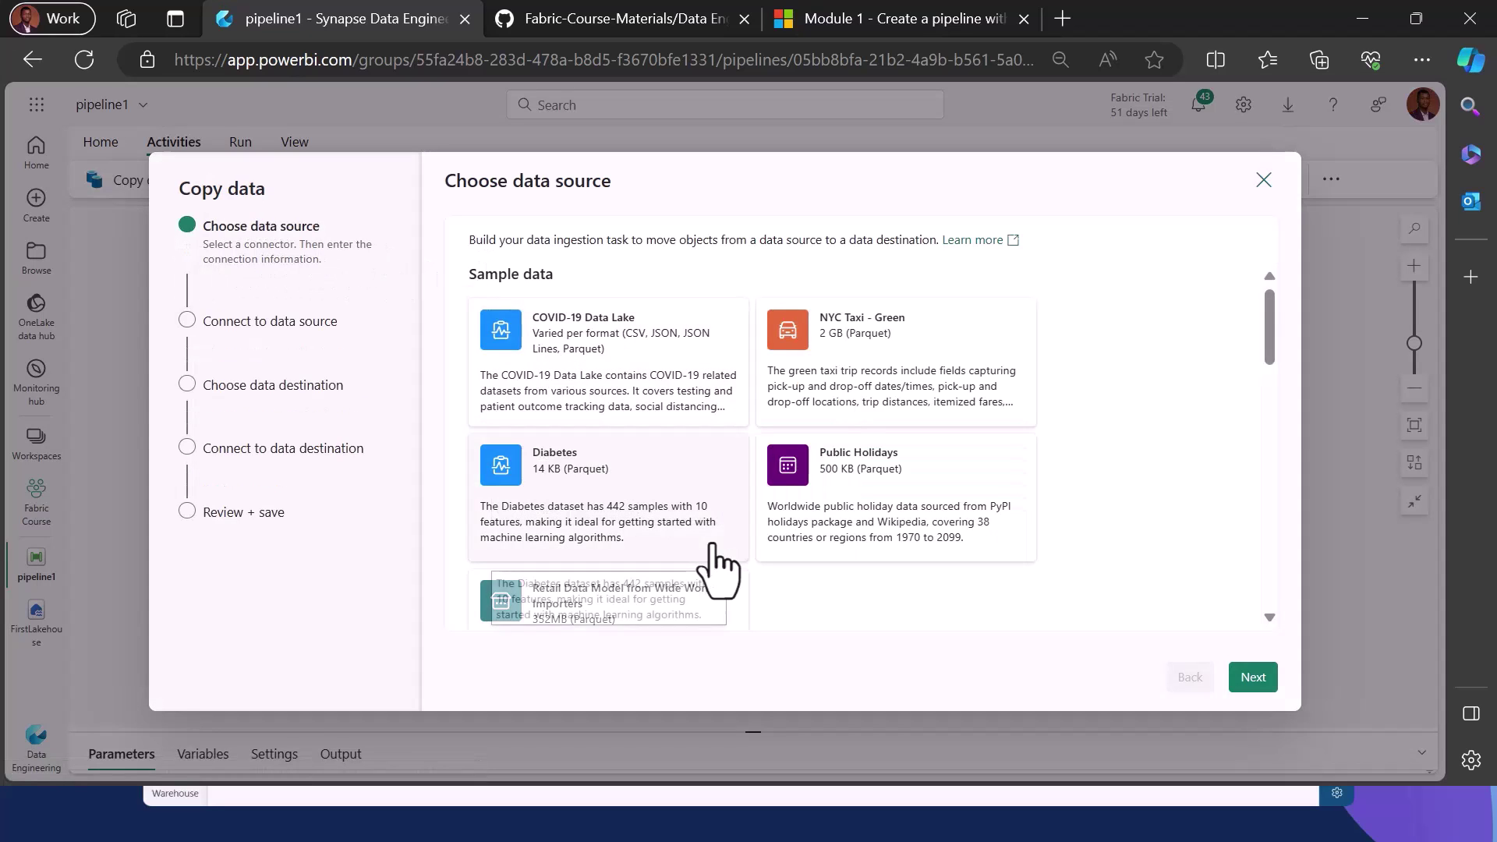
scroll(719, 569, "down", 4)
scroll(718, 570, "down", 1)
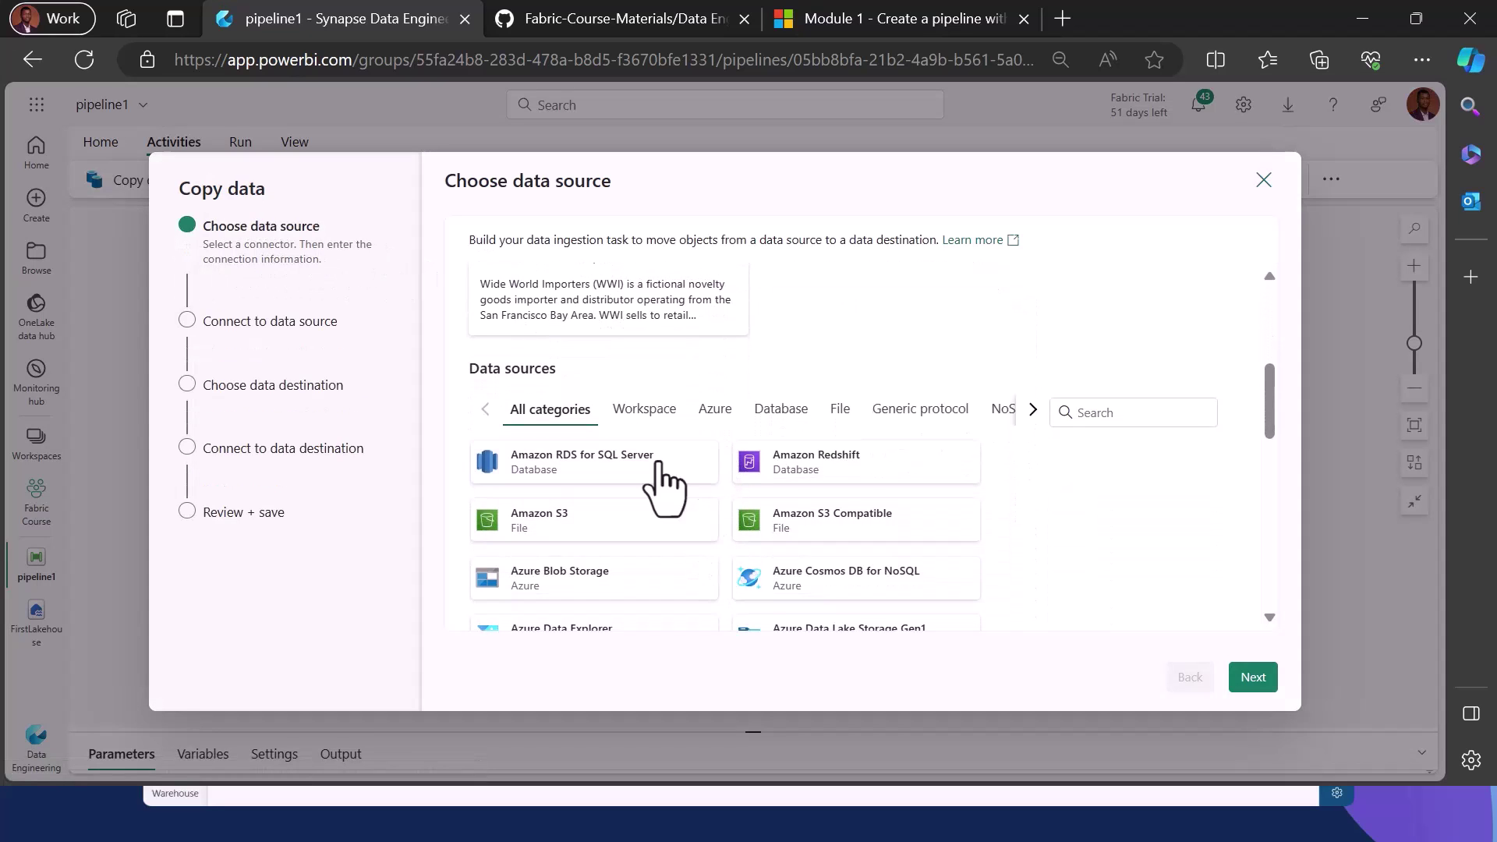
left_click(713, 411)
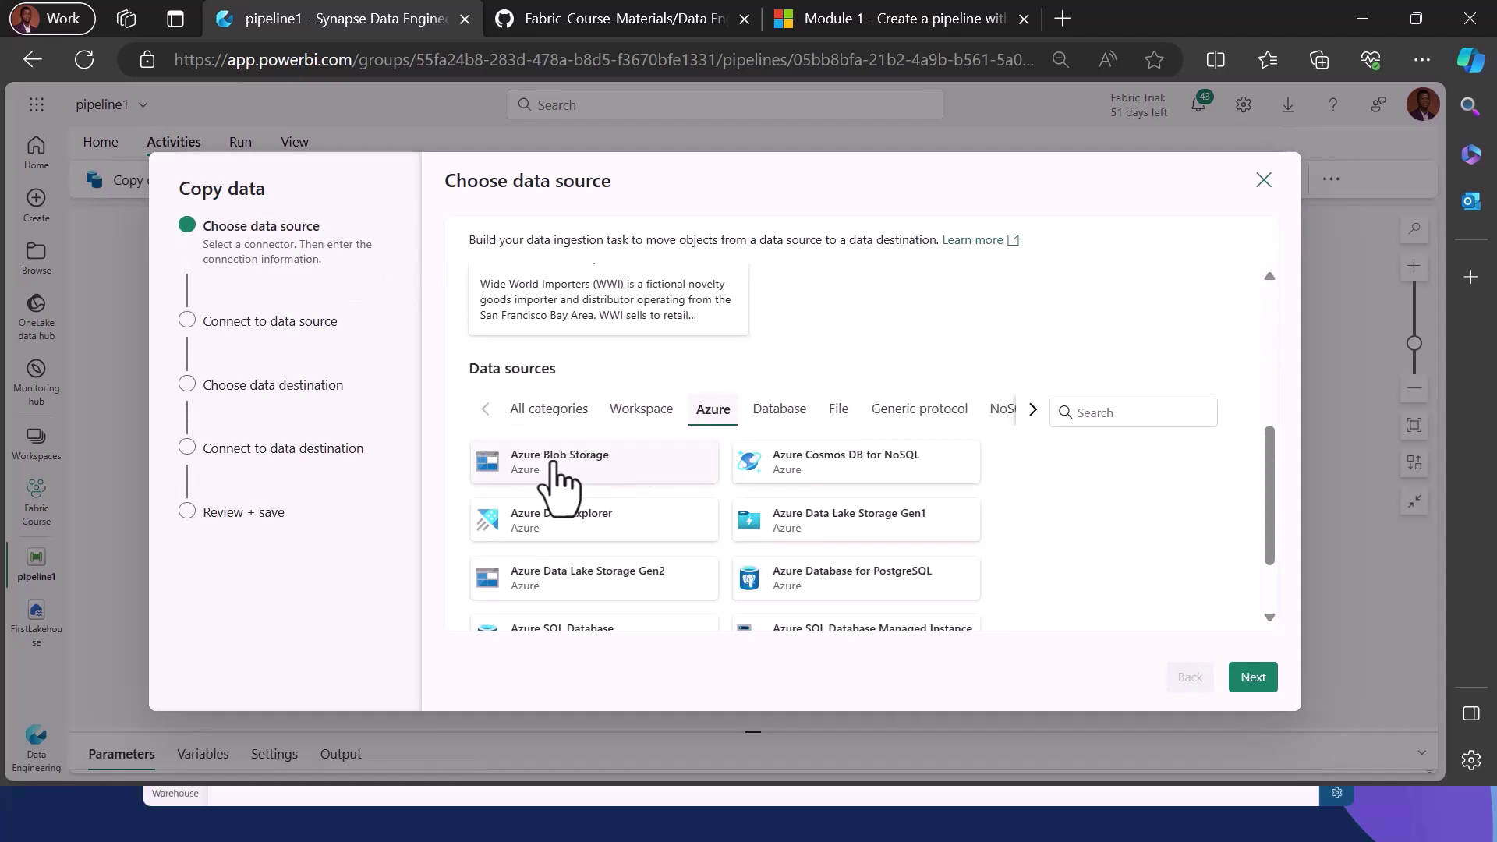
left_click(612, 466)
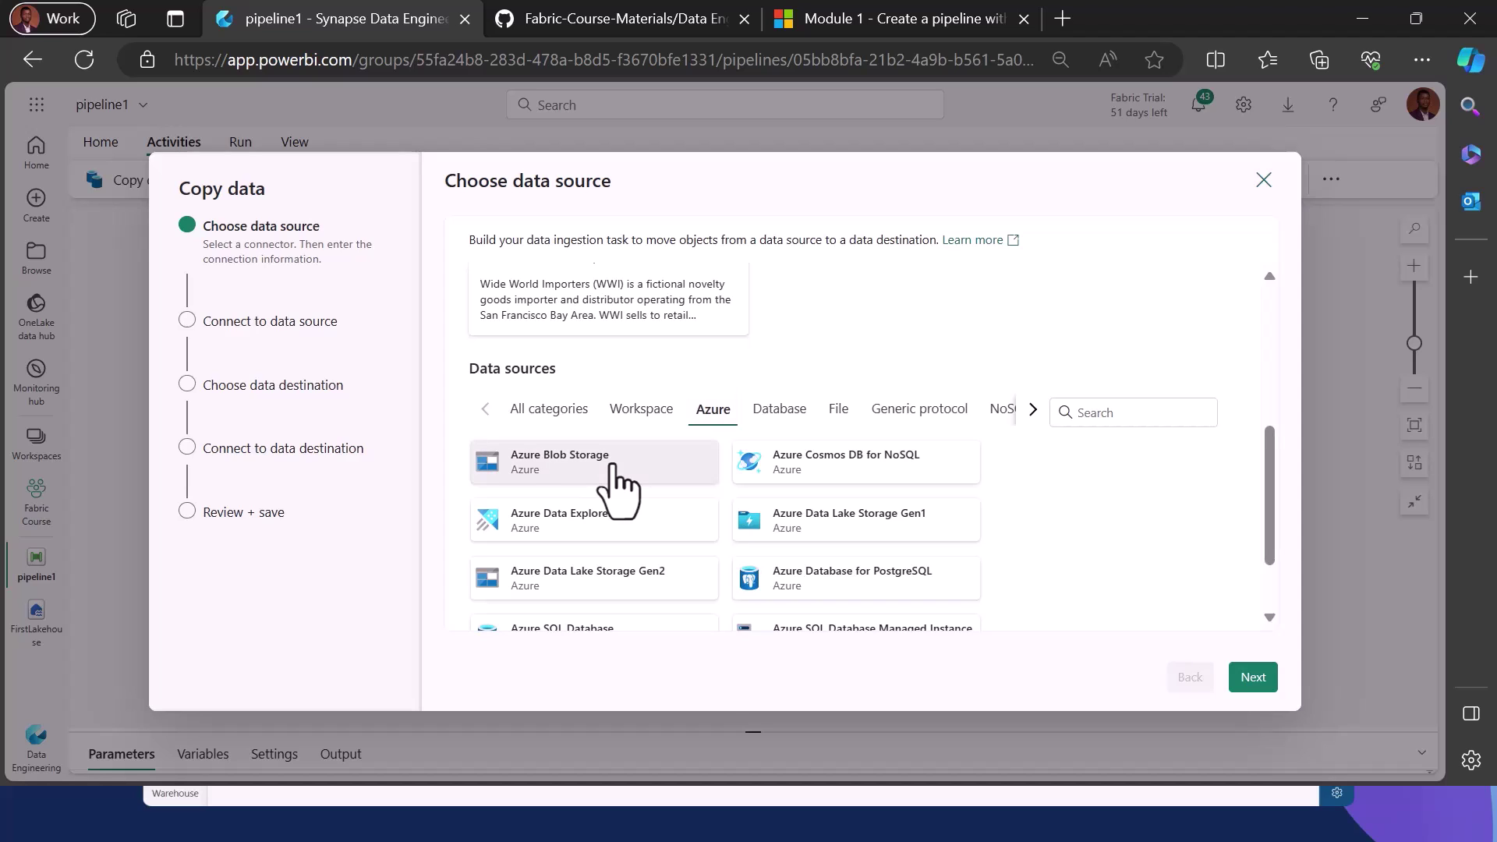
left_click(620, 18)
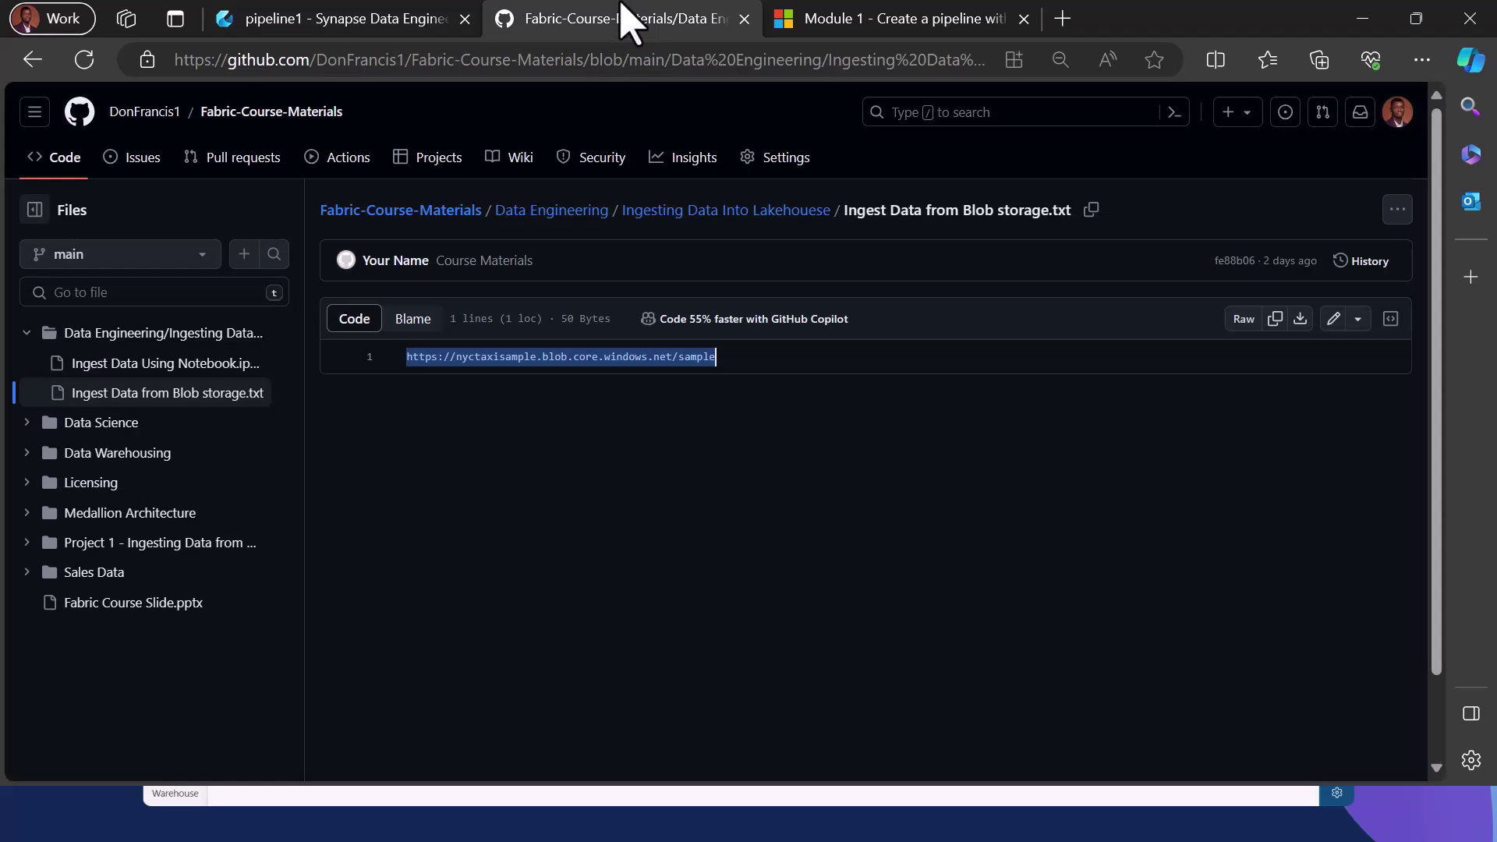
left_click(741, 365)
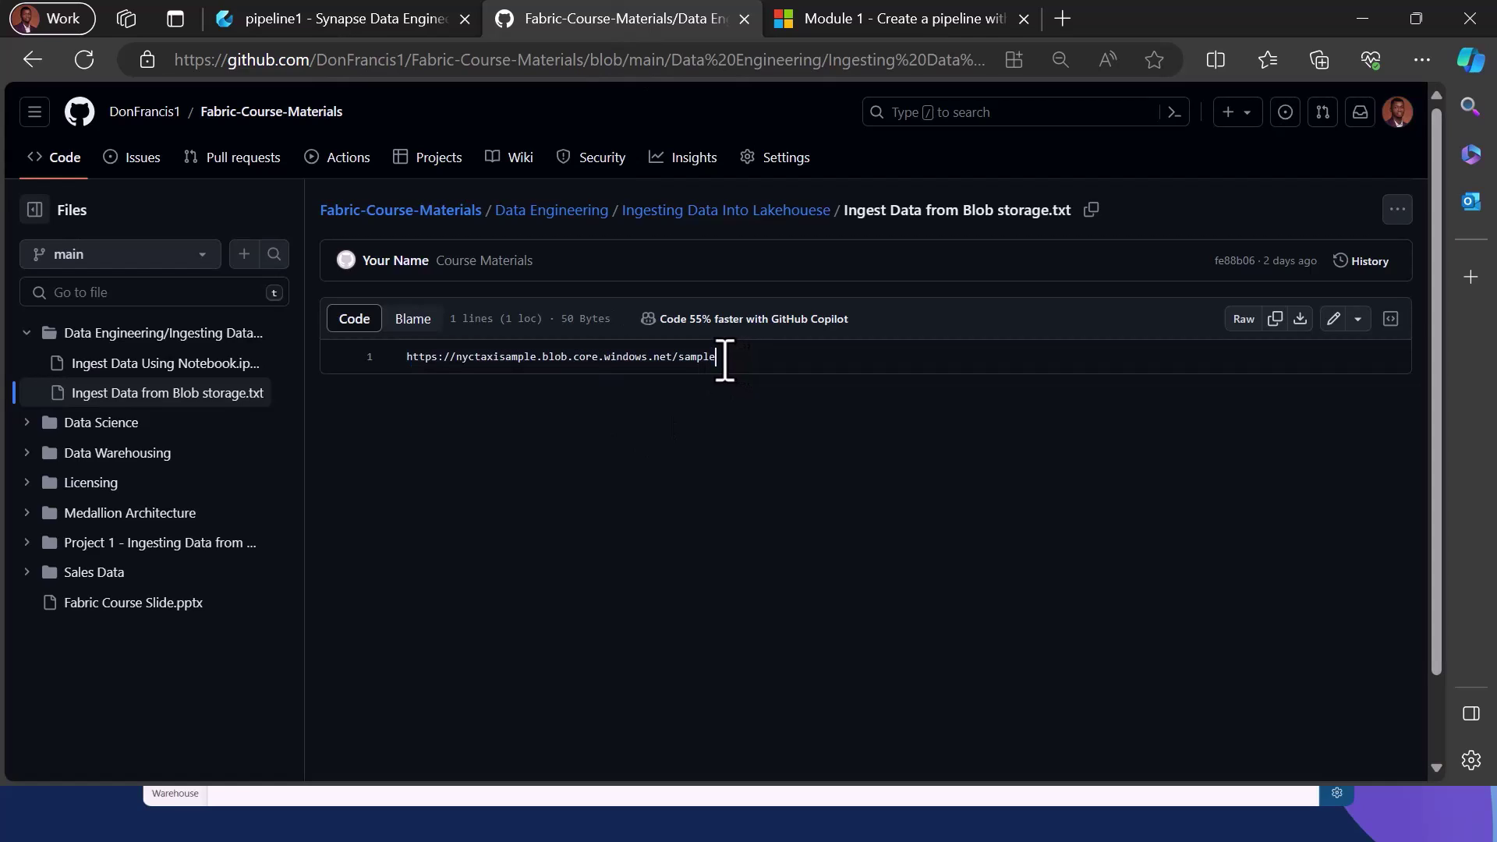
left_click_drag(718, 359, 405, 361)
key("ctrl+c")
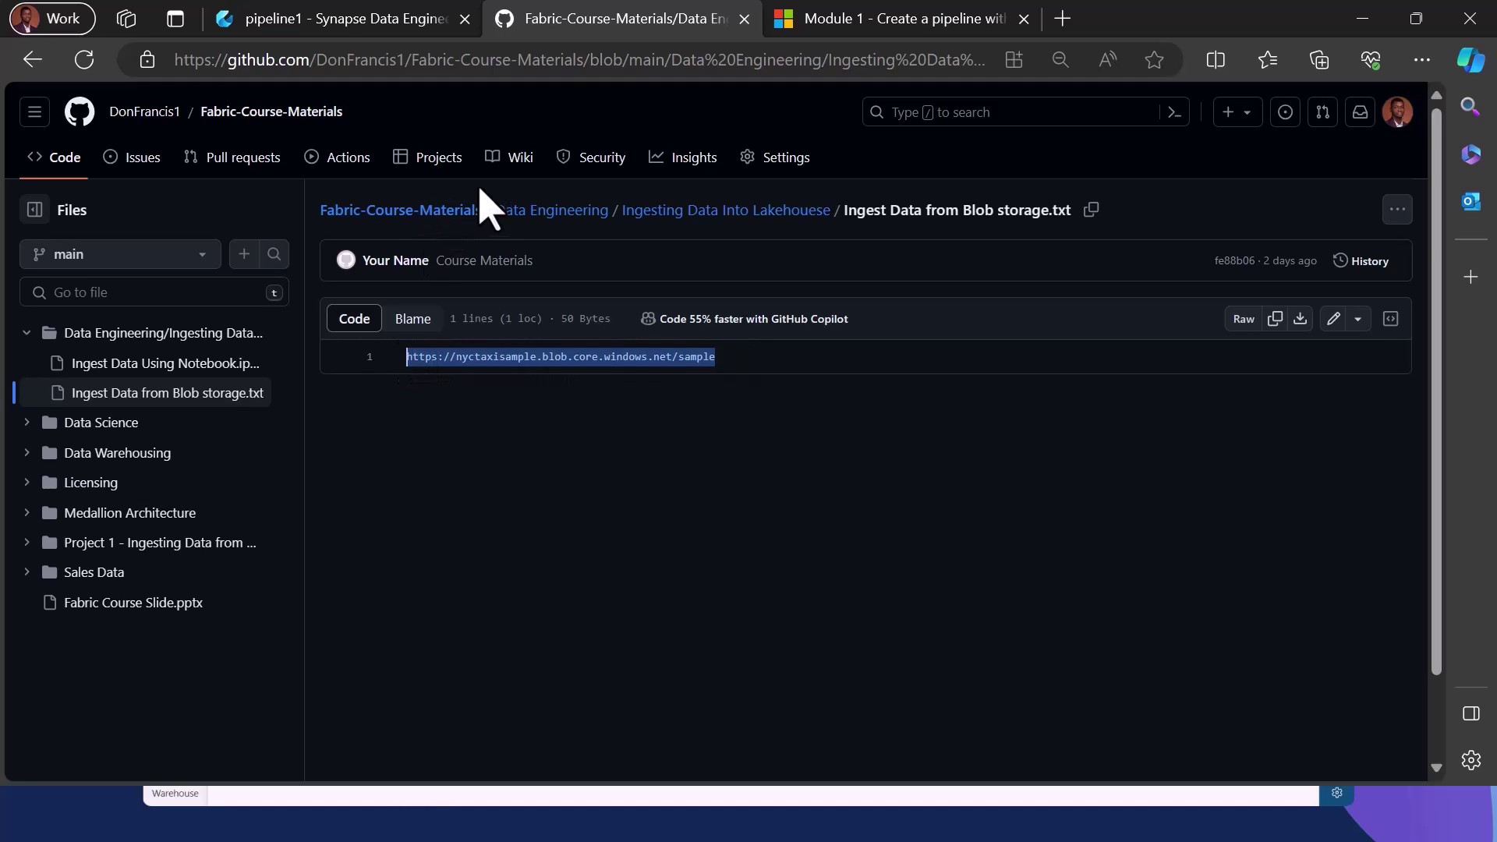
left_click(351, 23)
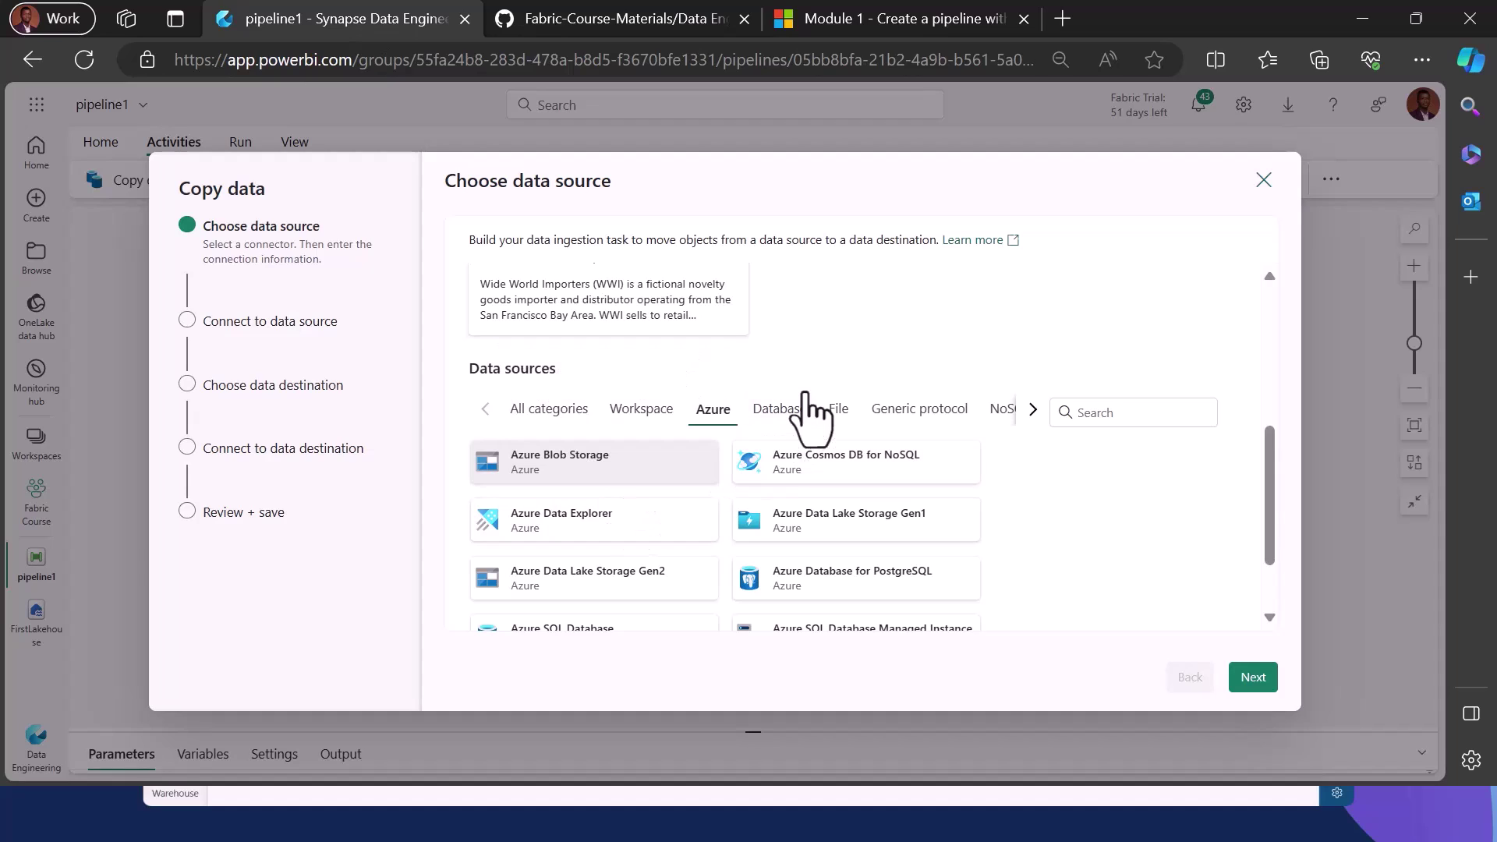
left_click(1253, 678)
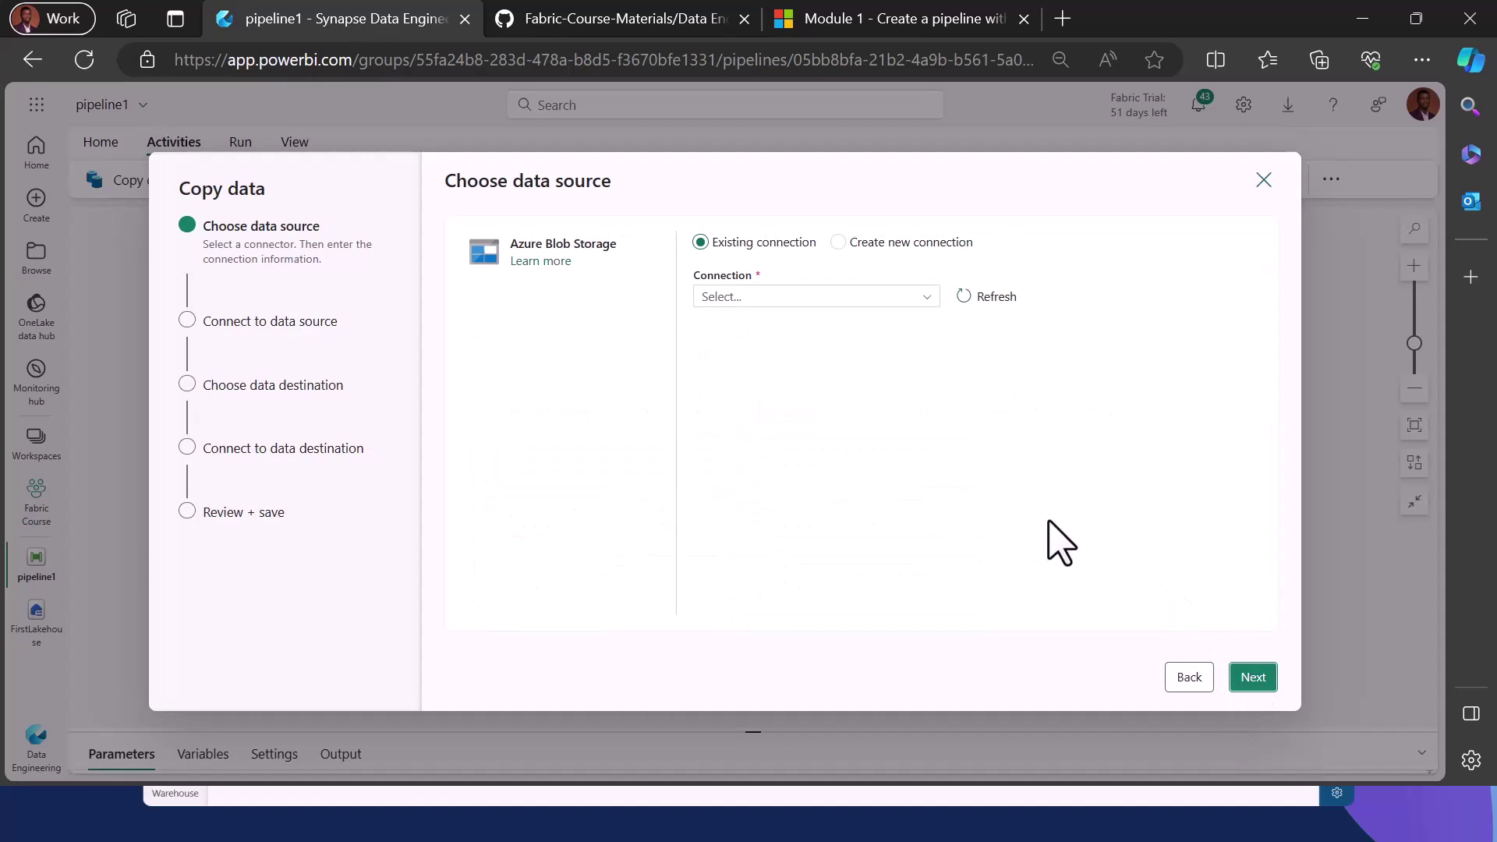
left_click(837, 243)
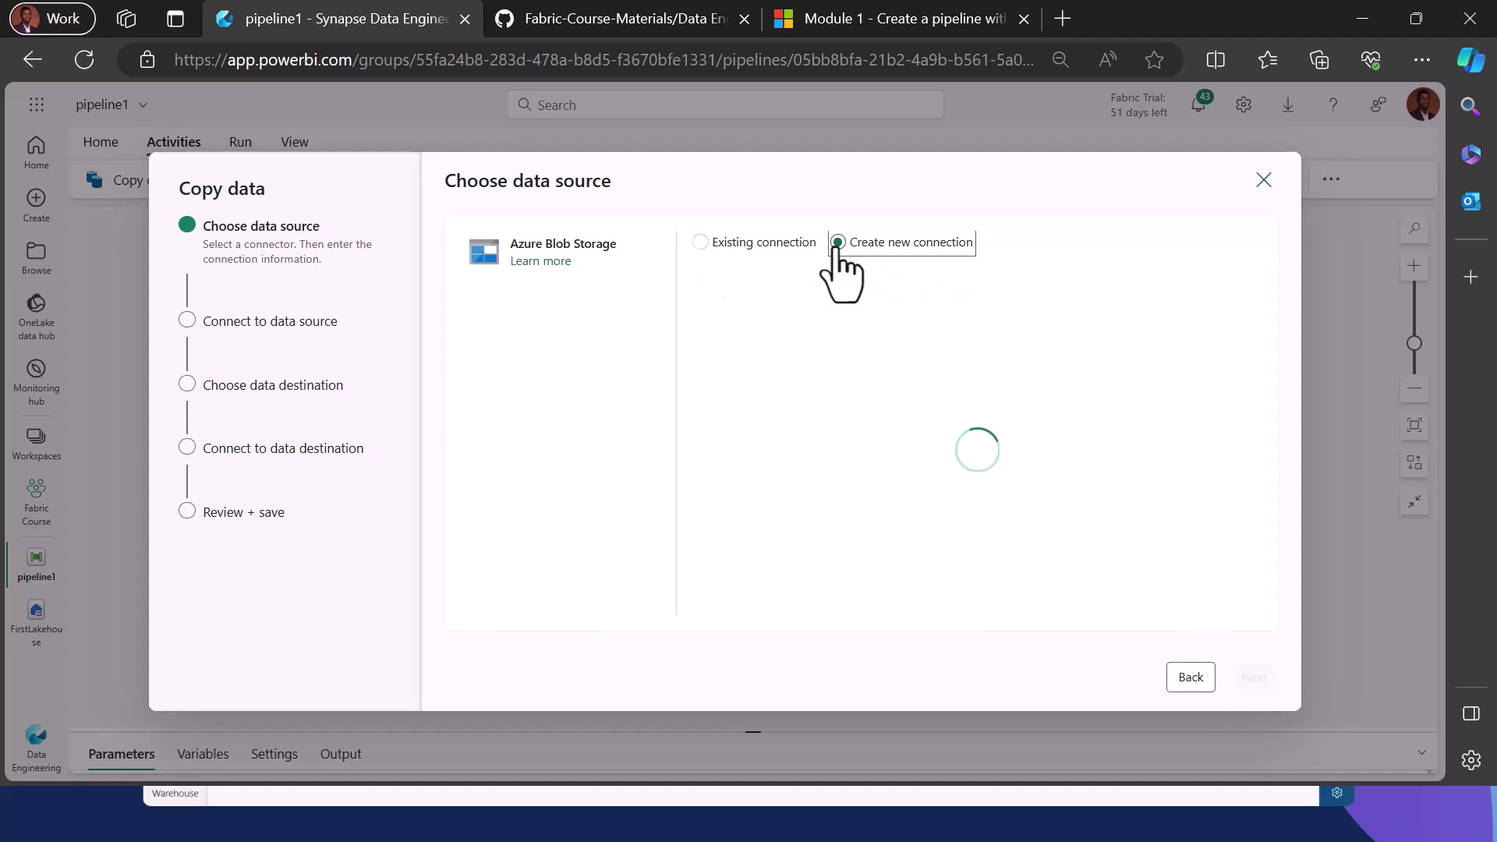
left_click(756, 328)
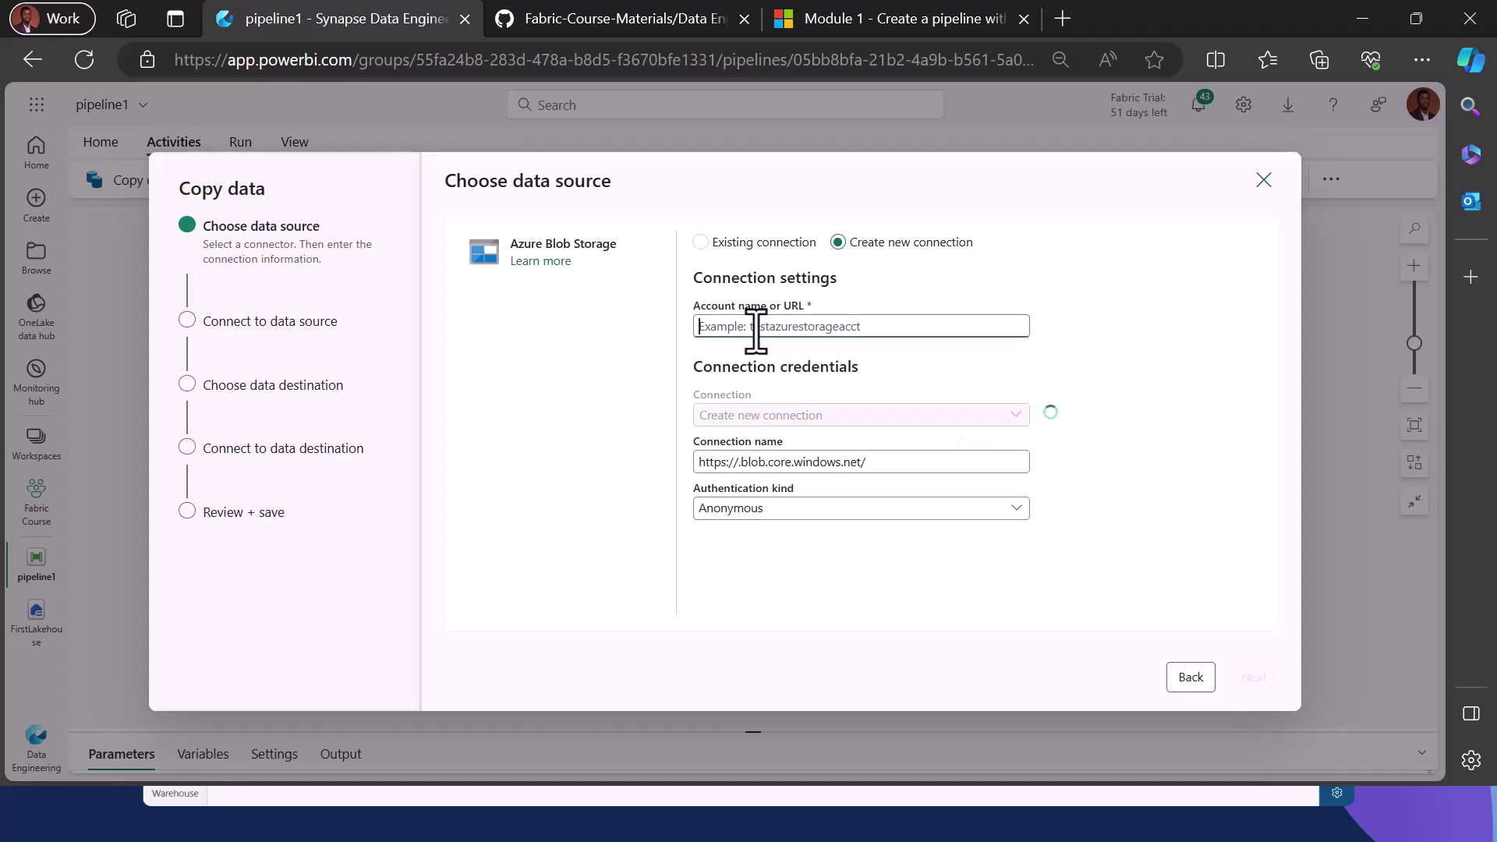
key("ctrl+v")
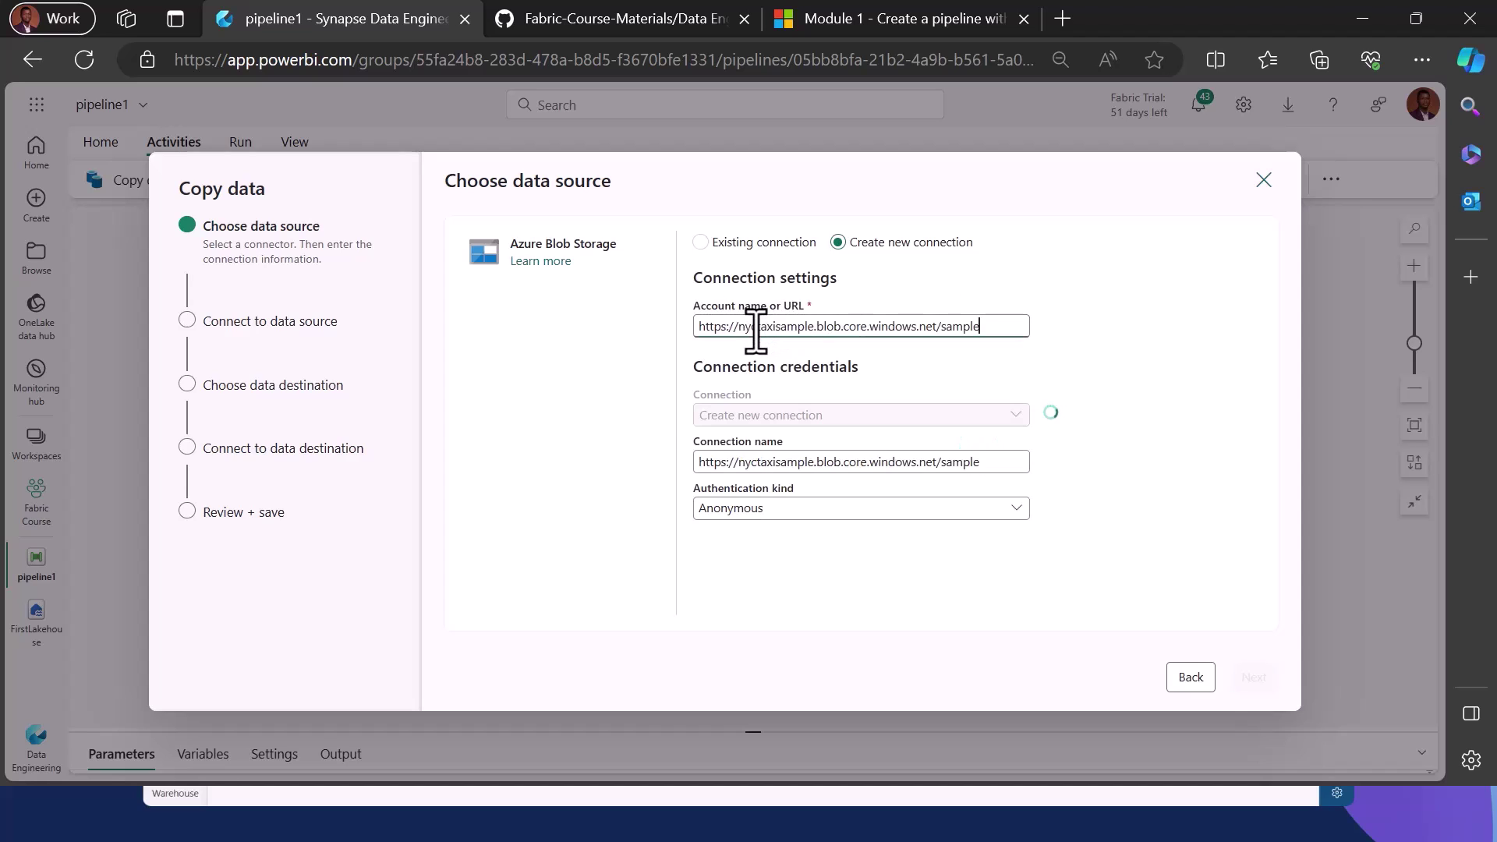
left_click(1253, 679)
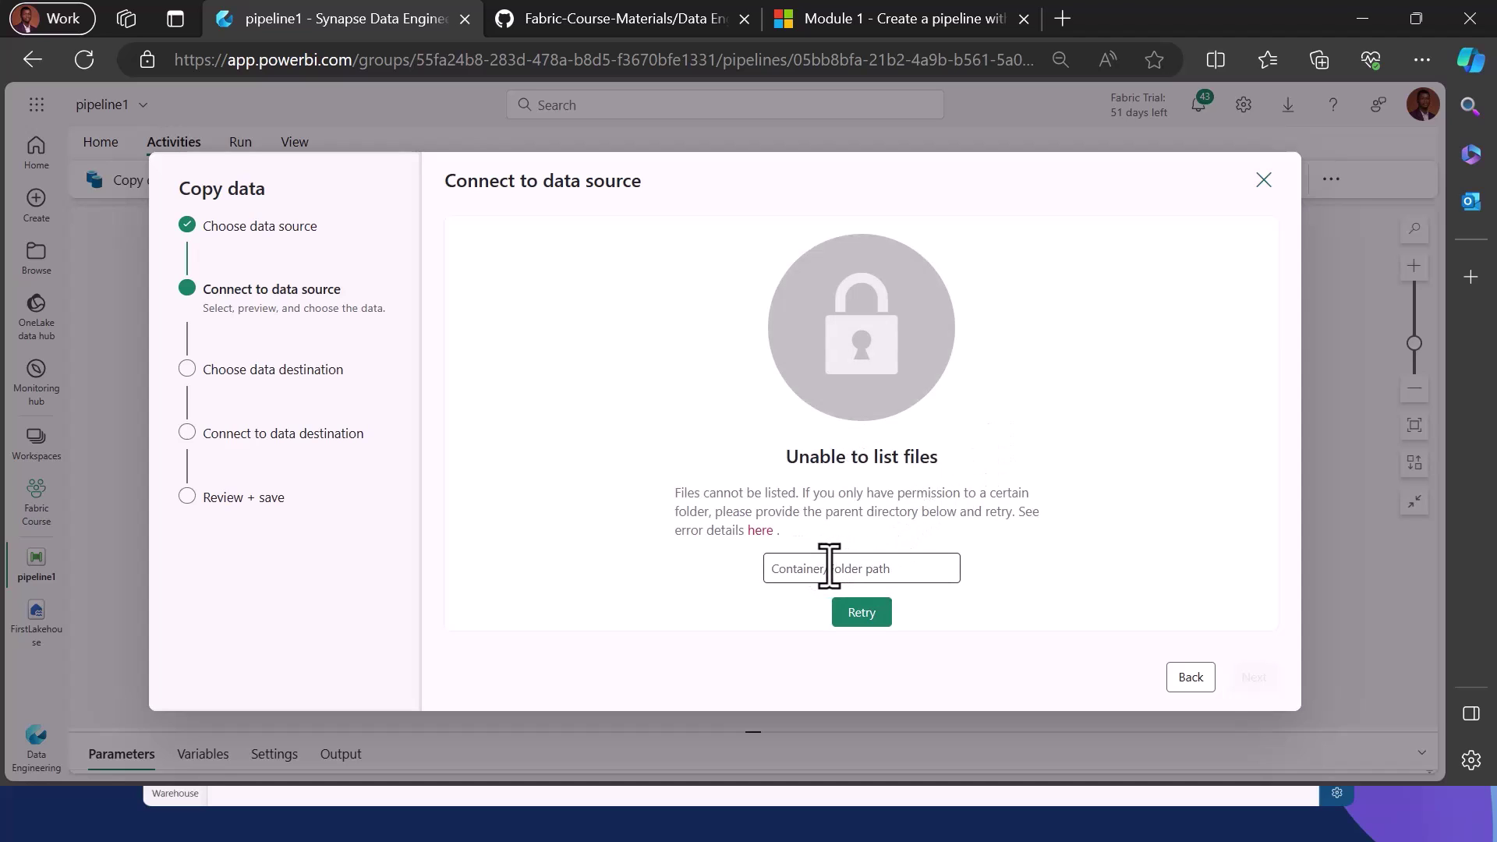
Check the container name at the end of the GitHub URL, then retry listing the source files with the container path sample.
left_click(632, 17)
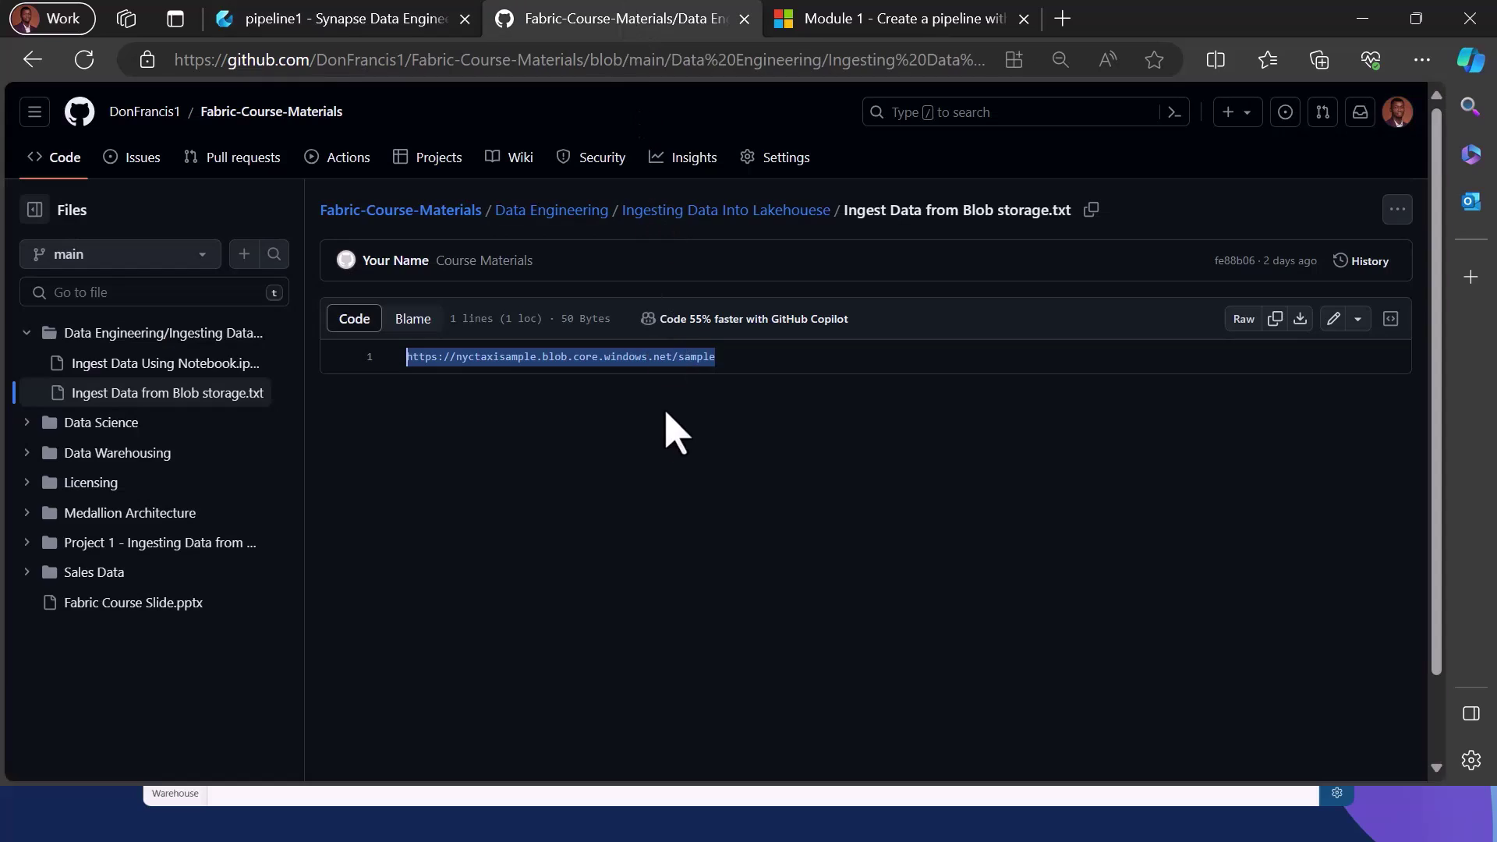
left_click(672, 456)
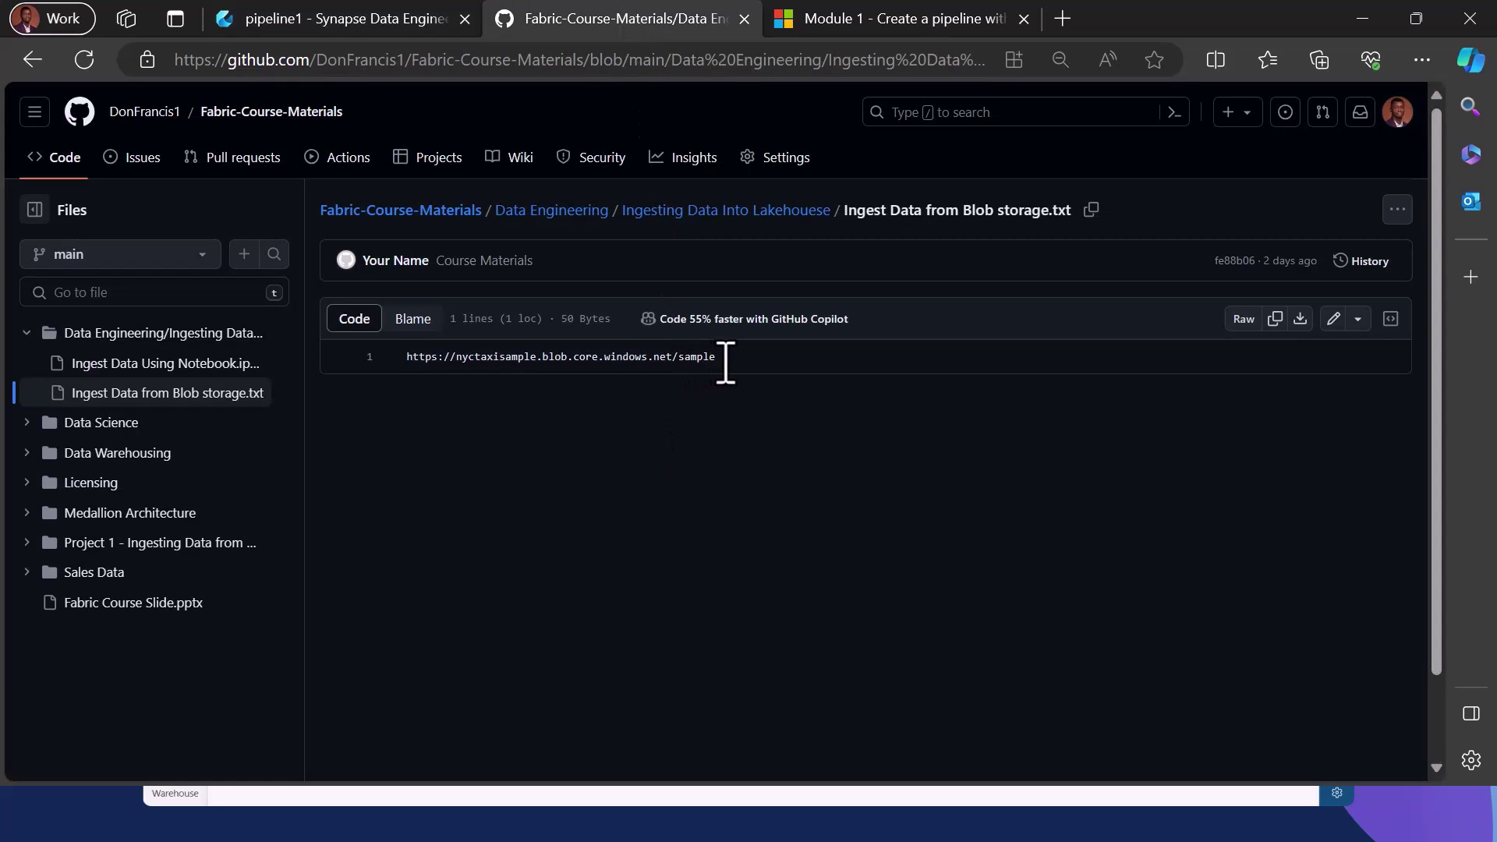
left_click_drag(726, 363, 683, 364)
left_click_drag(679, 364, 731, 364)
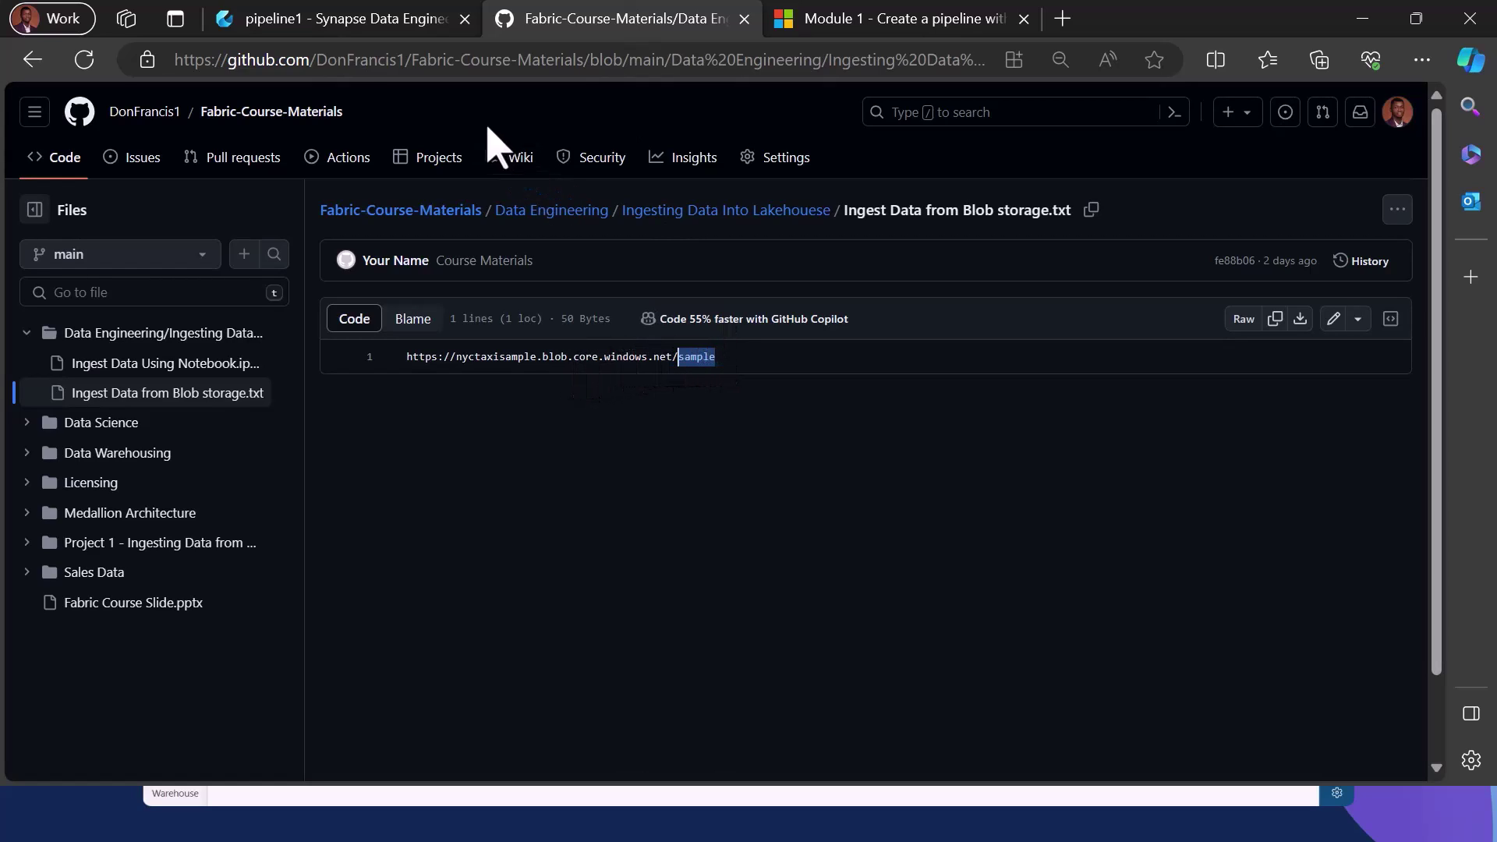
left_click(357, 15)
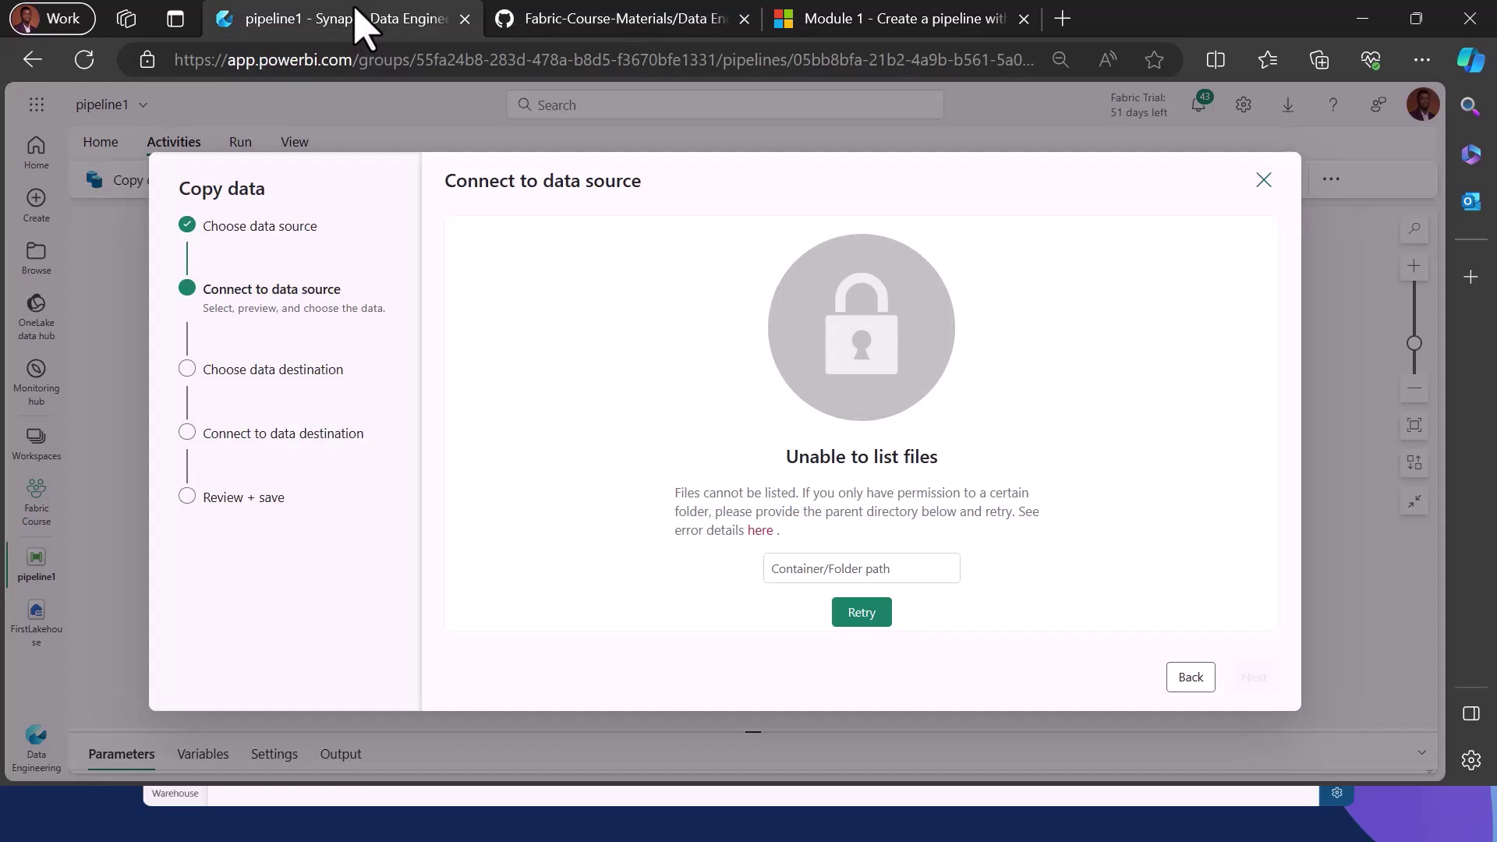
left_click(827, 571)
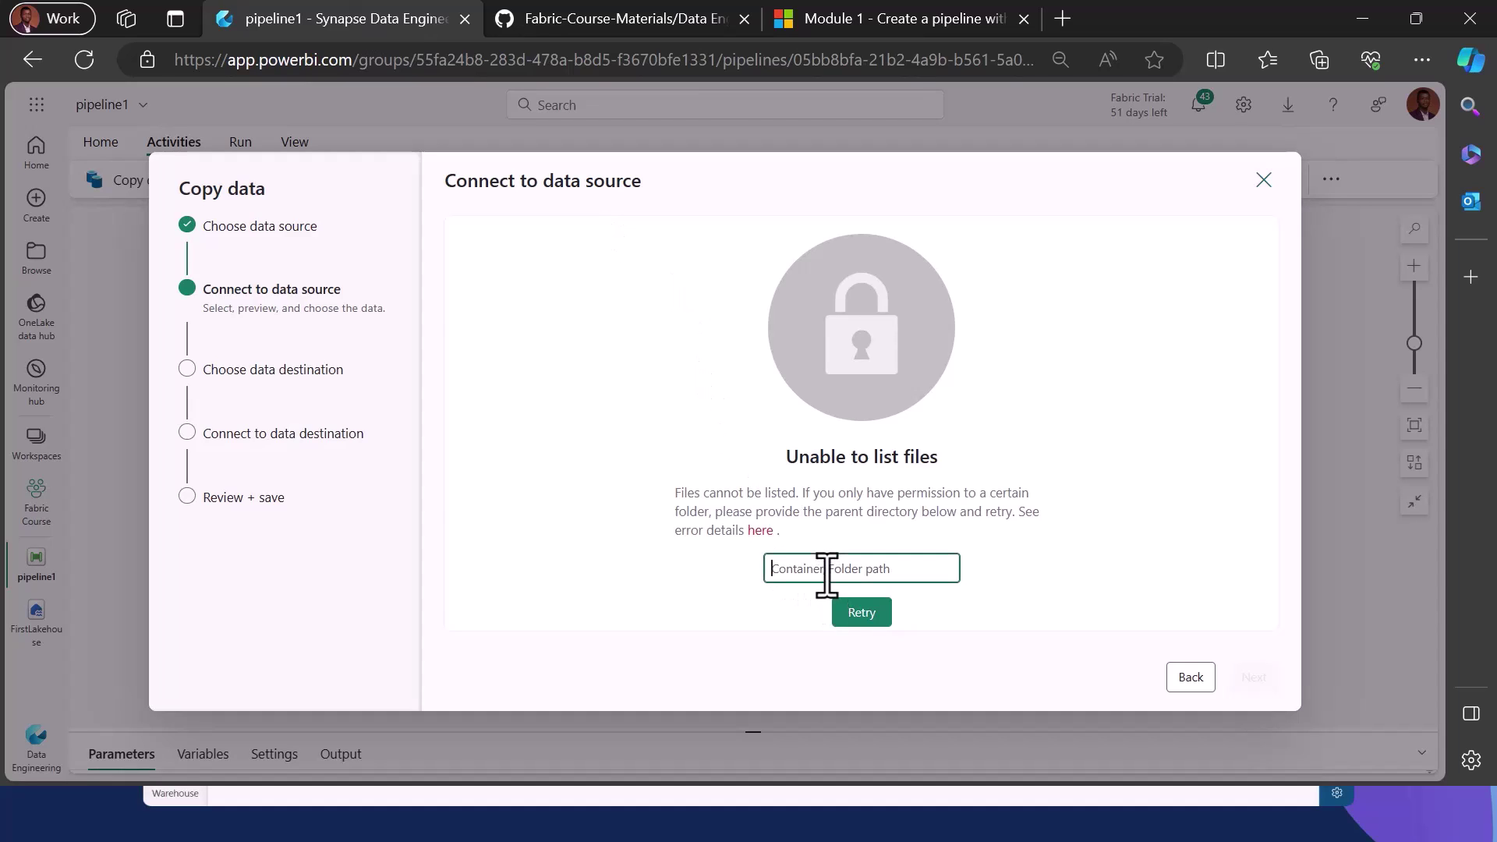
type("sample")
left_click(862, 612)
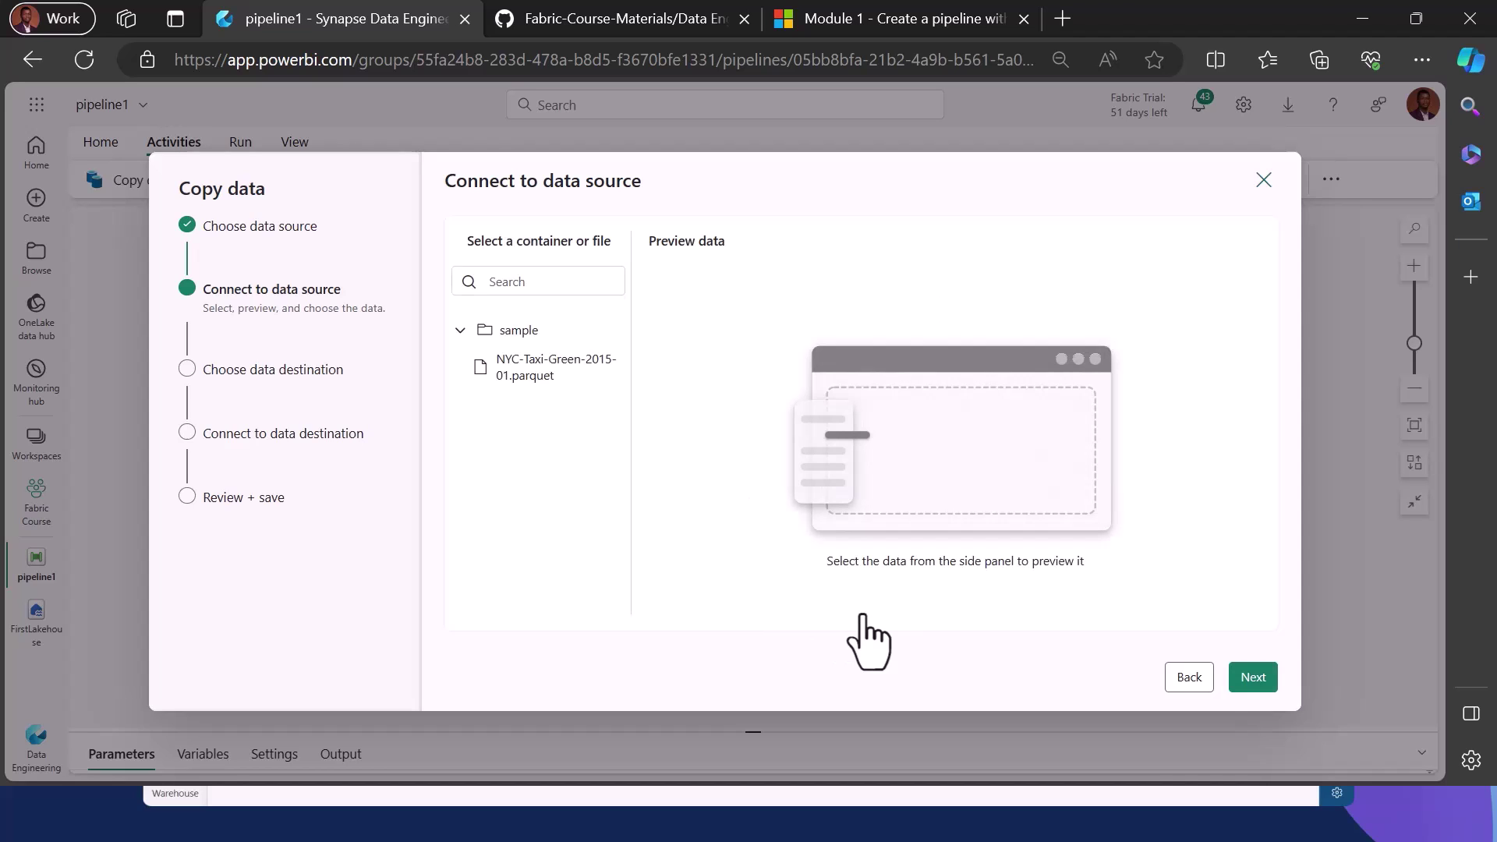
Select NYC-Taxi-Green-2015-01.parquet in the sample container as the source, preview its columns and continue to the destination choice.
left_click(551, 390)
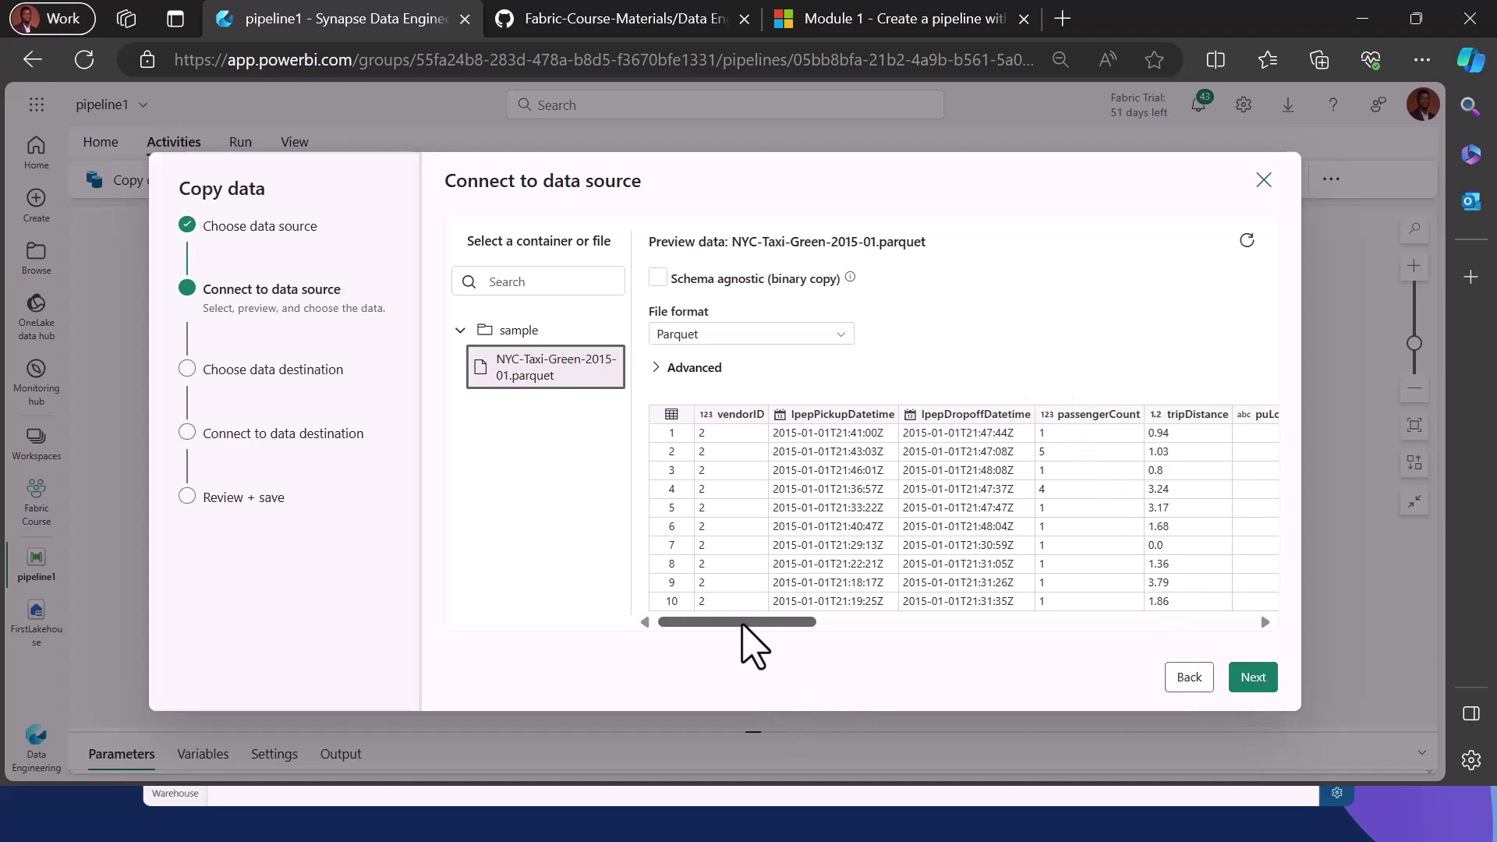
left_click_drag(742, 624, 1209, 618)
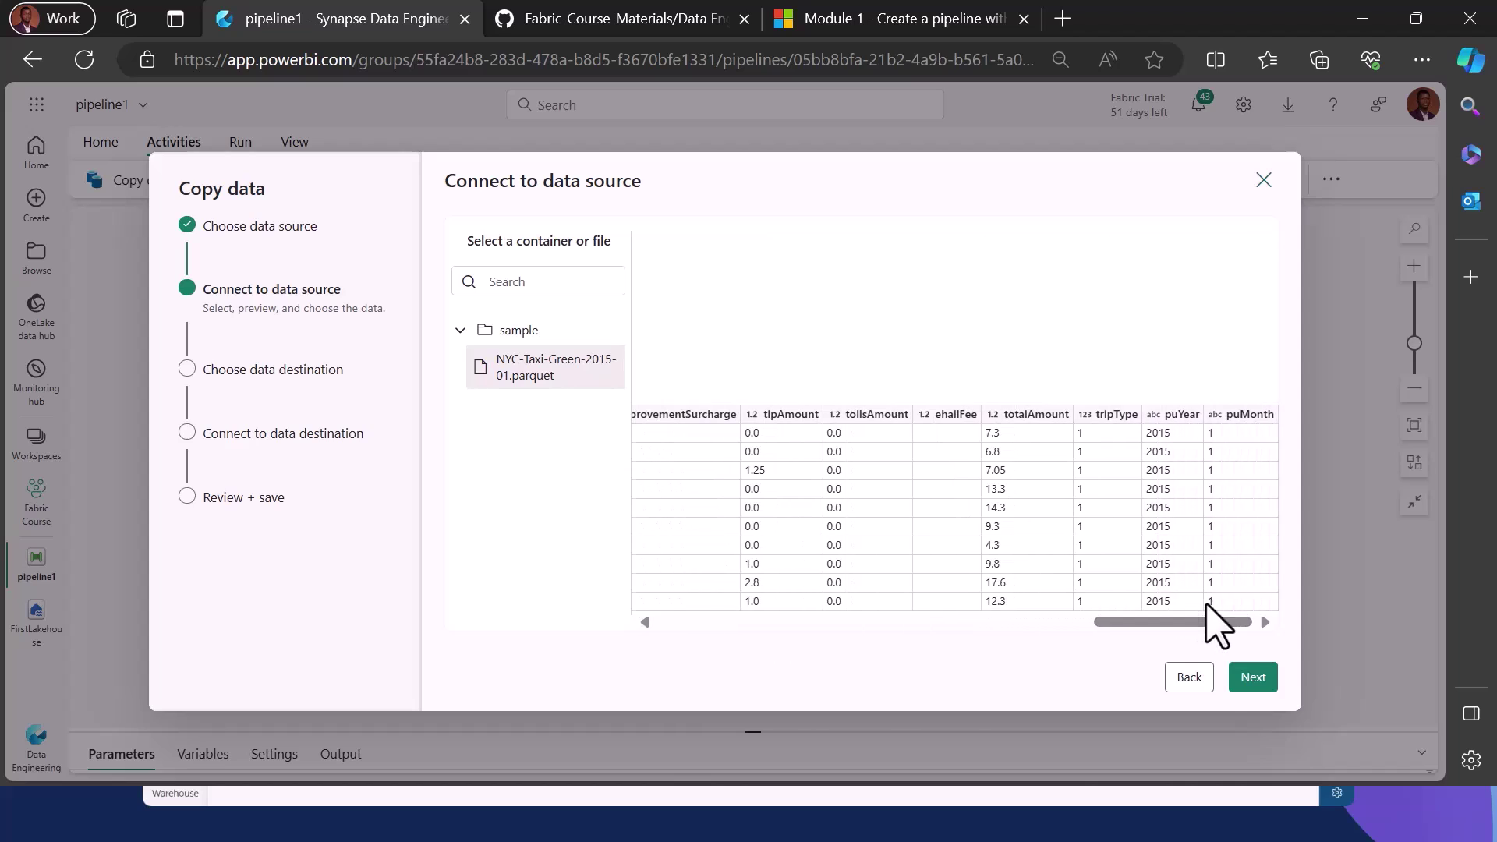
left_click(1262, 676)
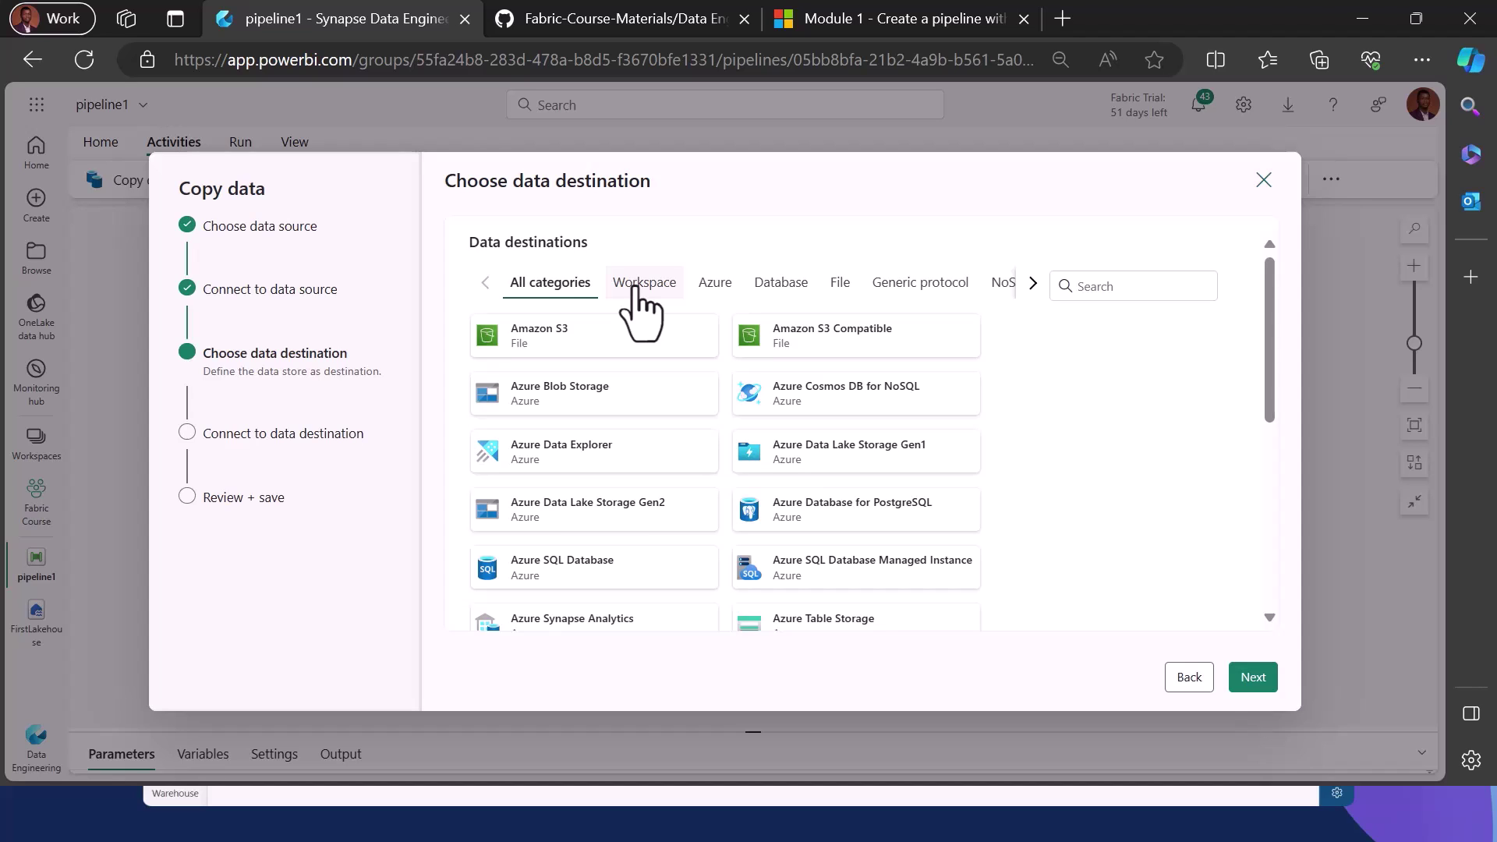
Set the copy destination to the existing workspace lakehouse FirstLakehouse and continue to its table settings.
scroll(747, 536, "down", 3)
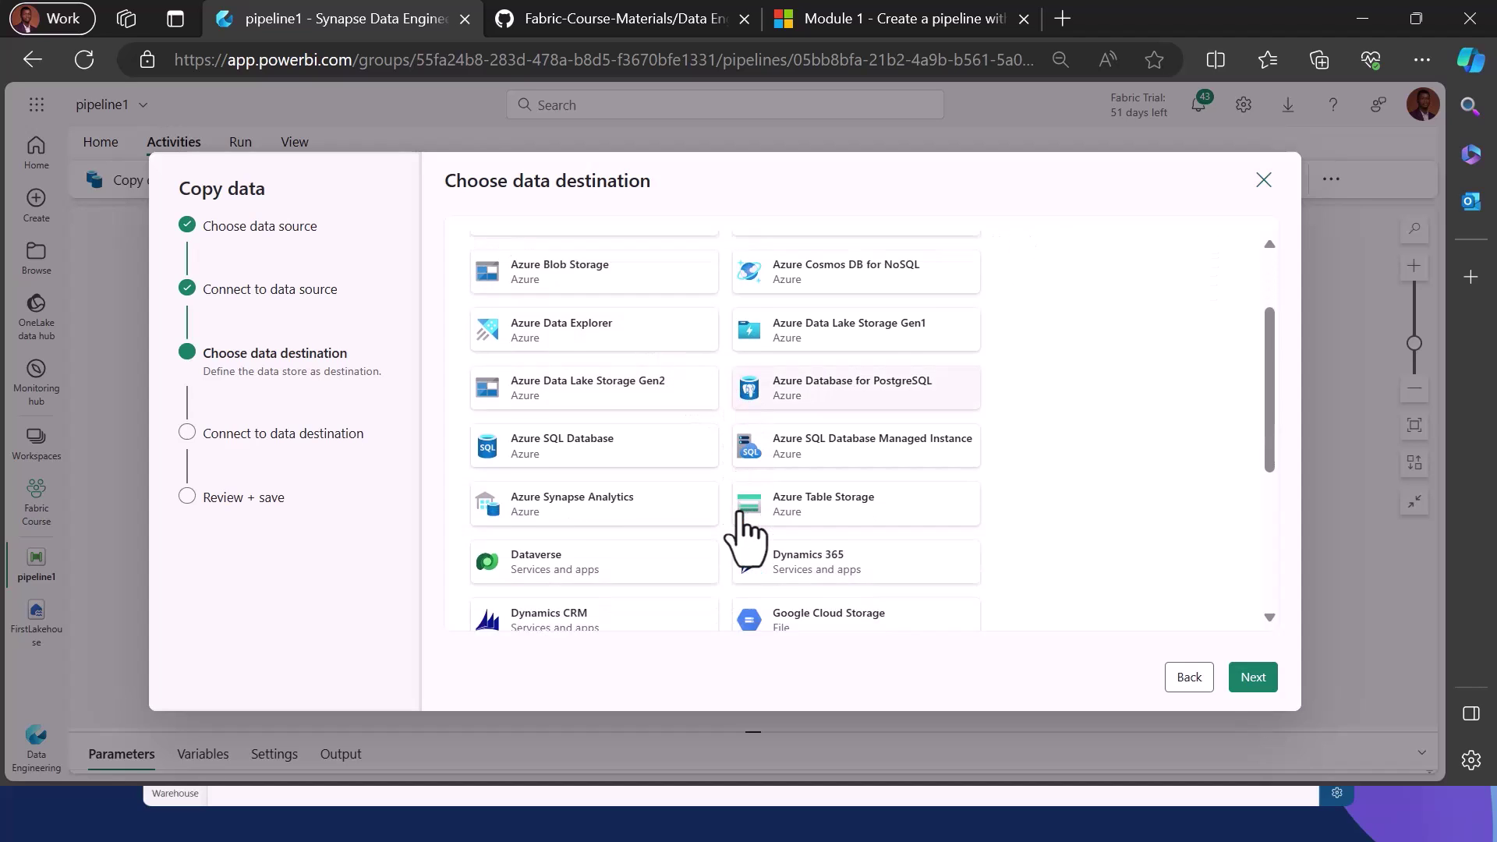
scroll(745, 537, "down", 3)
scroll(742, 535, "up", 7)
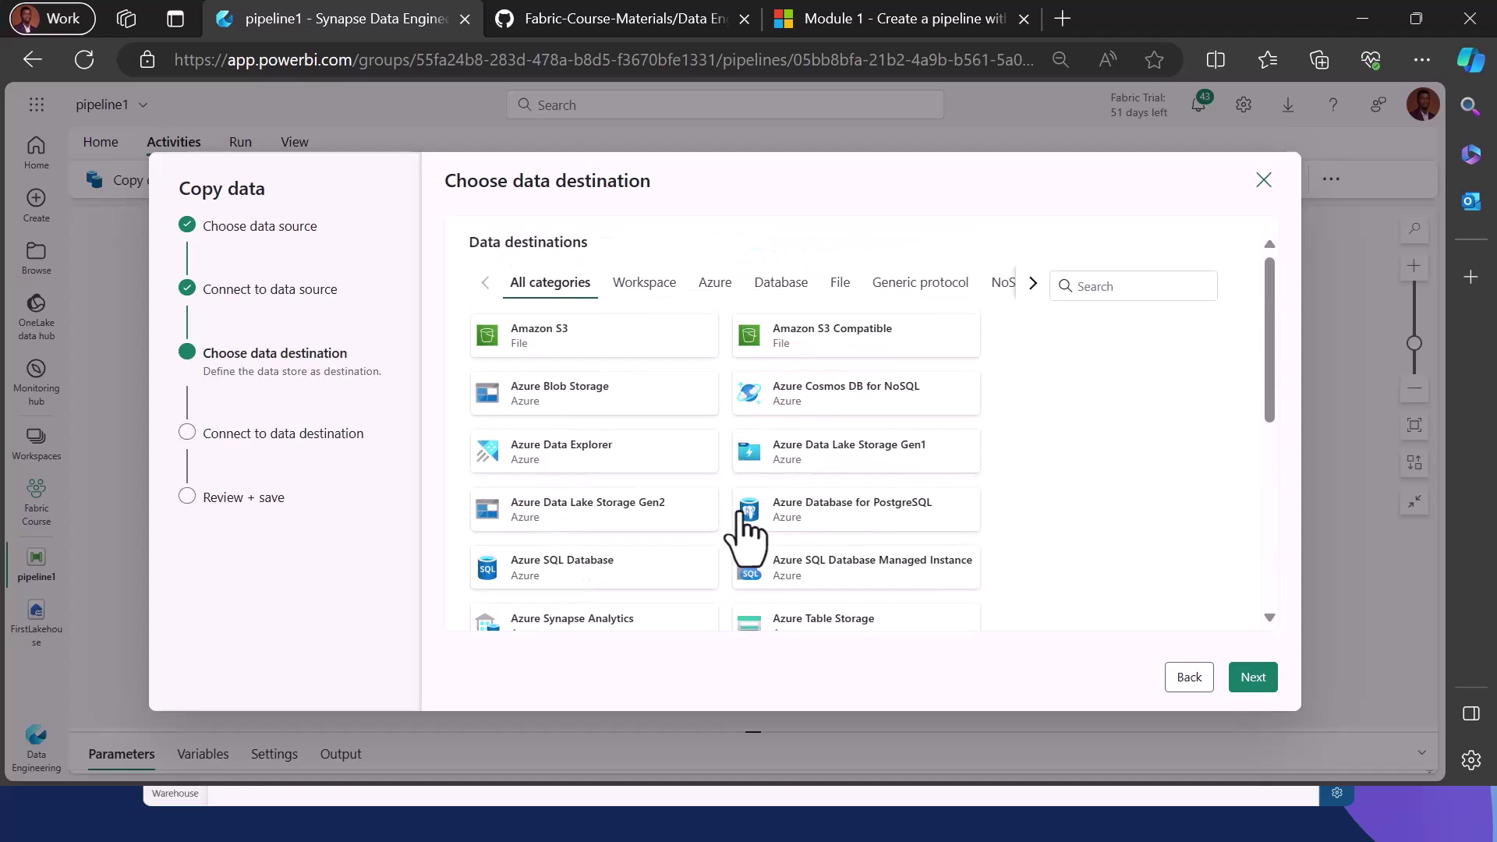
left_click(638, 283)
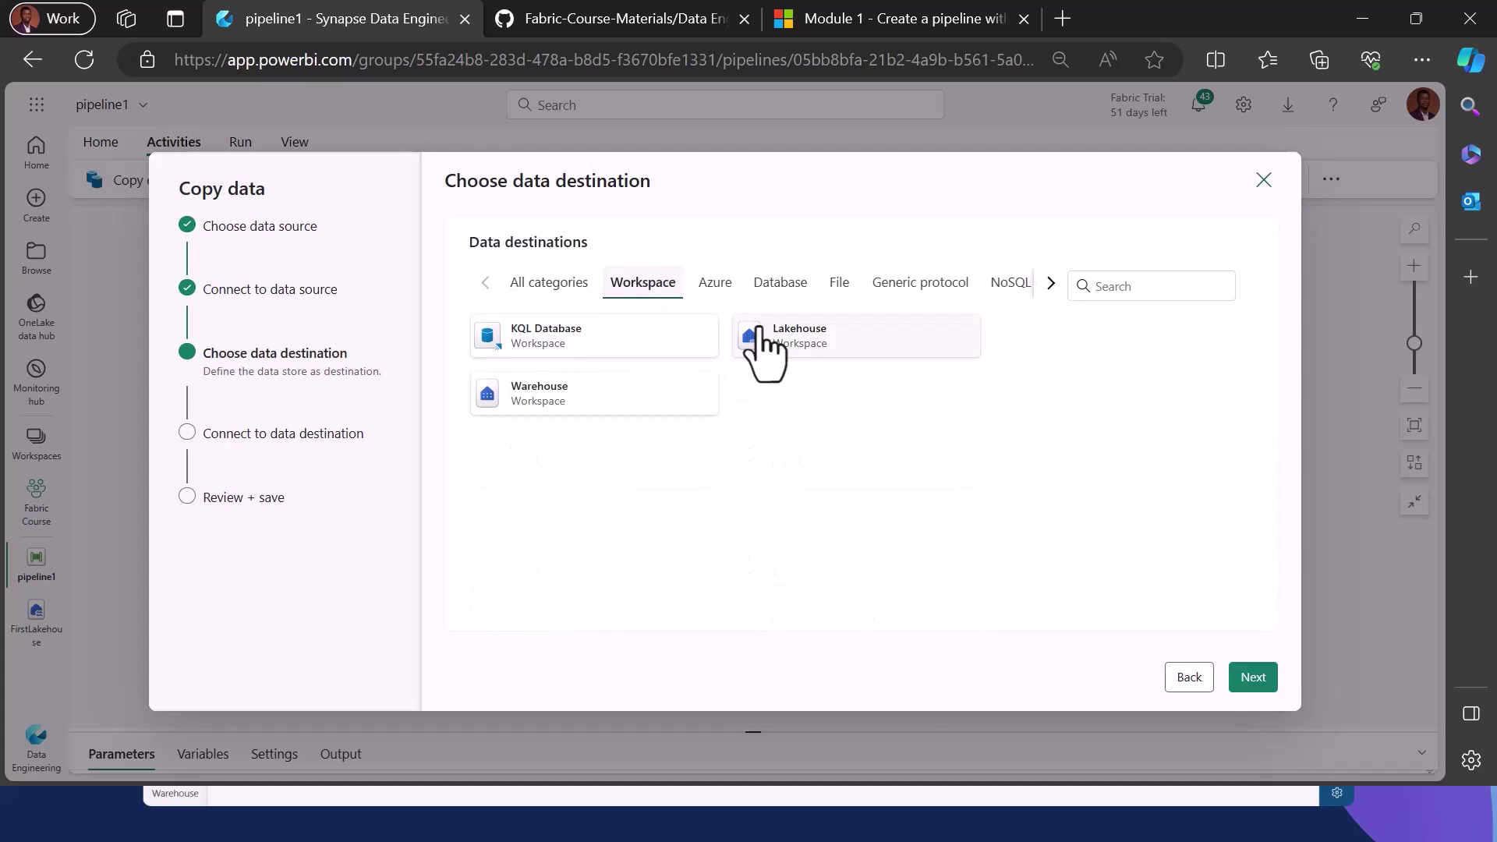
left_click(804, 333)
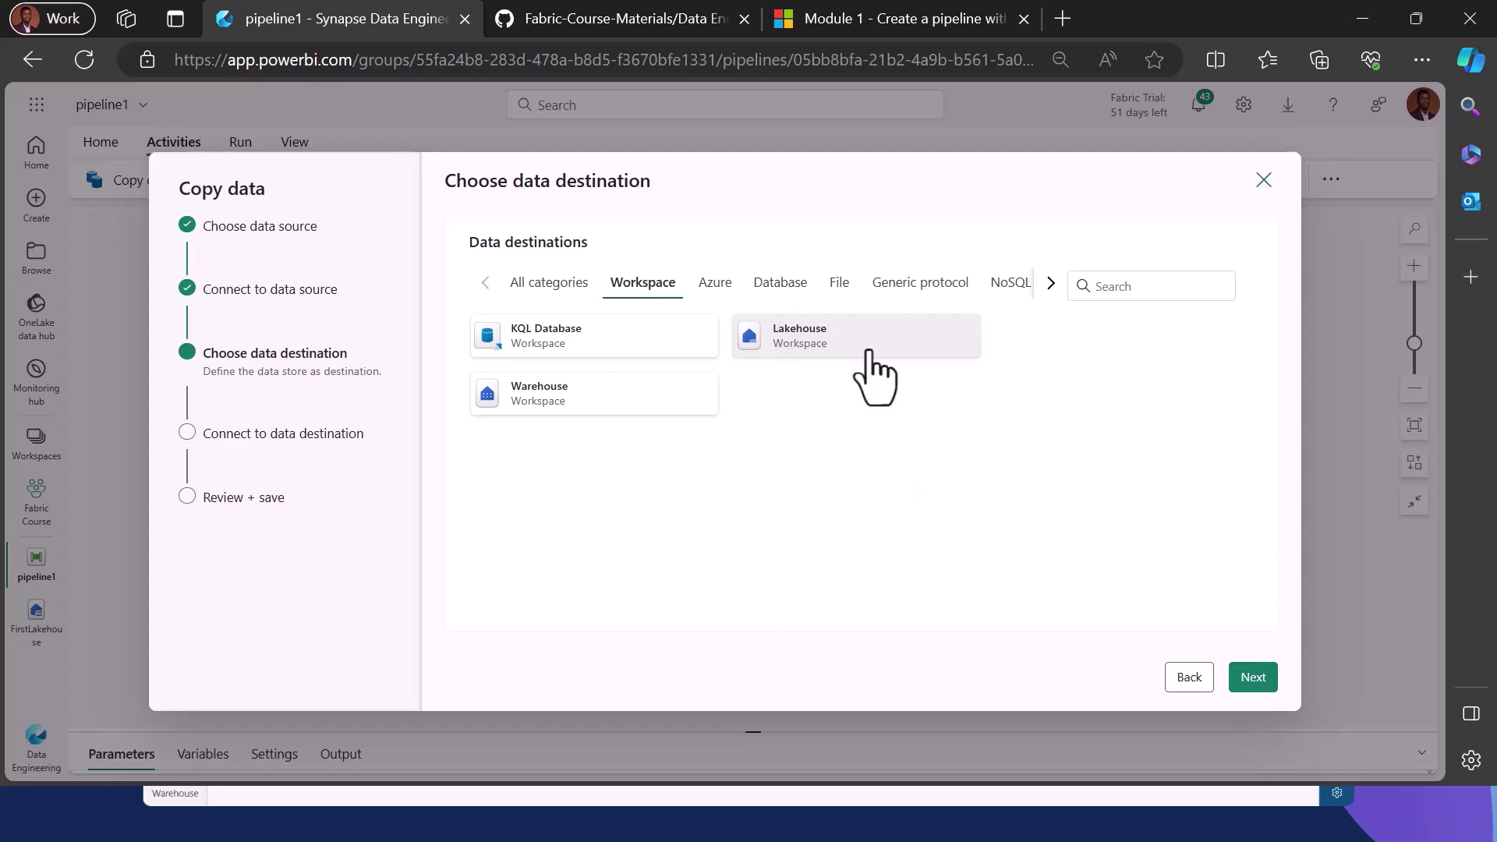
left_click(1262, 680)
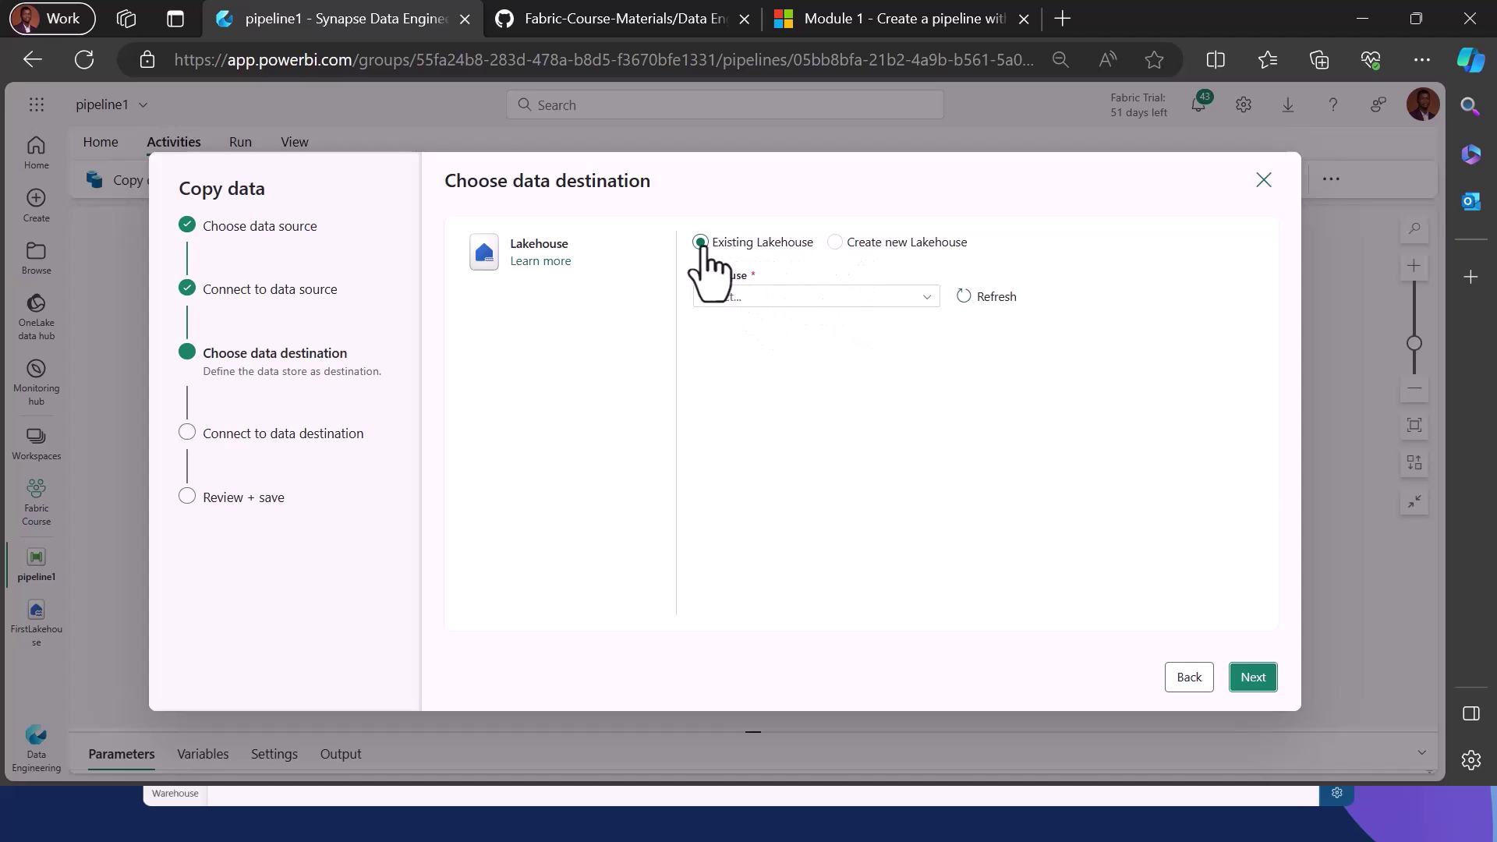
left_click(927, 296)
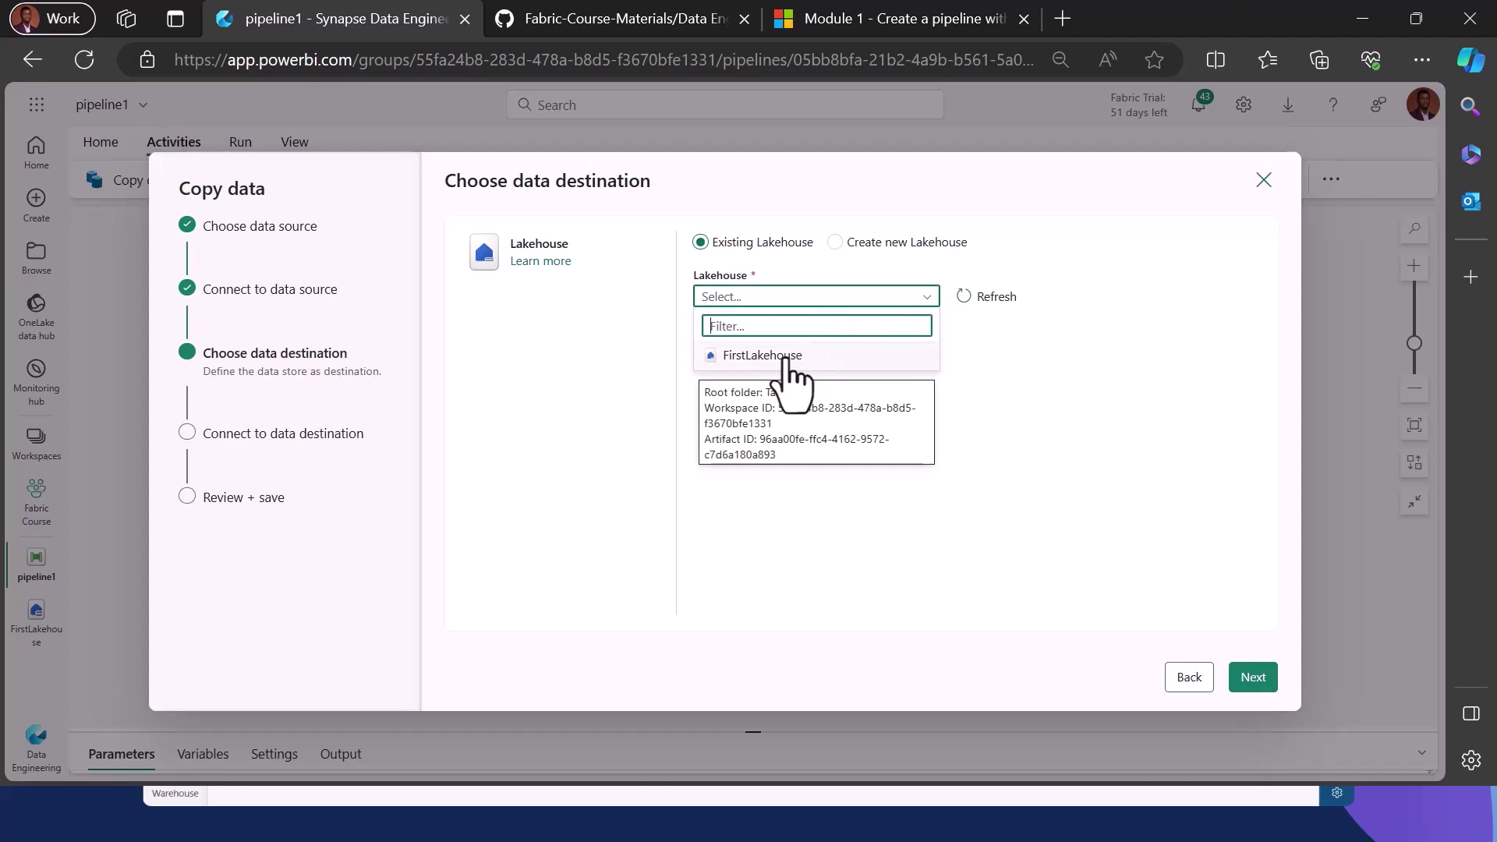
left_click(787, 357)
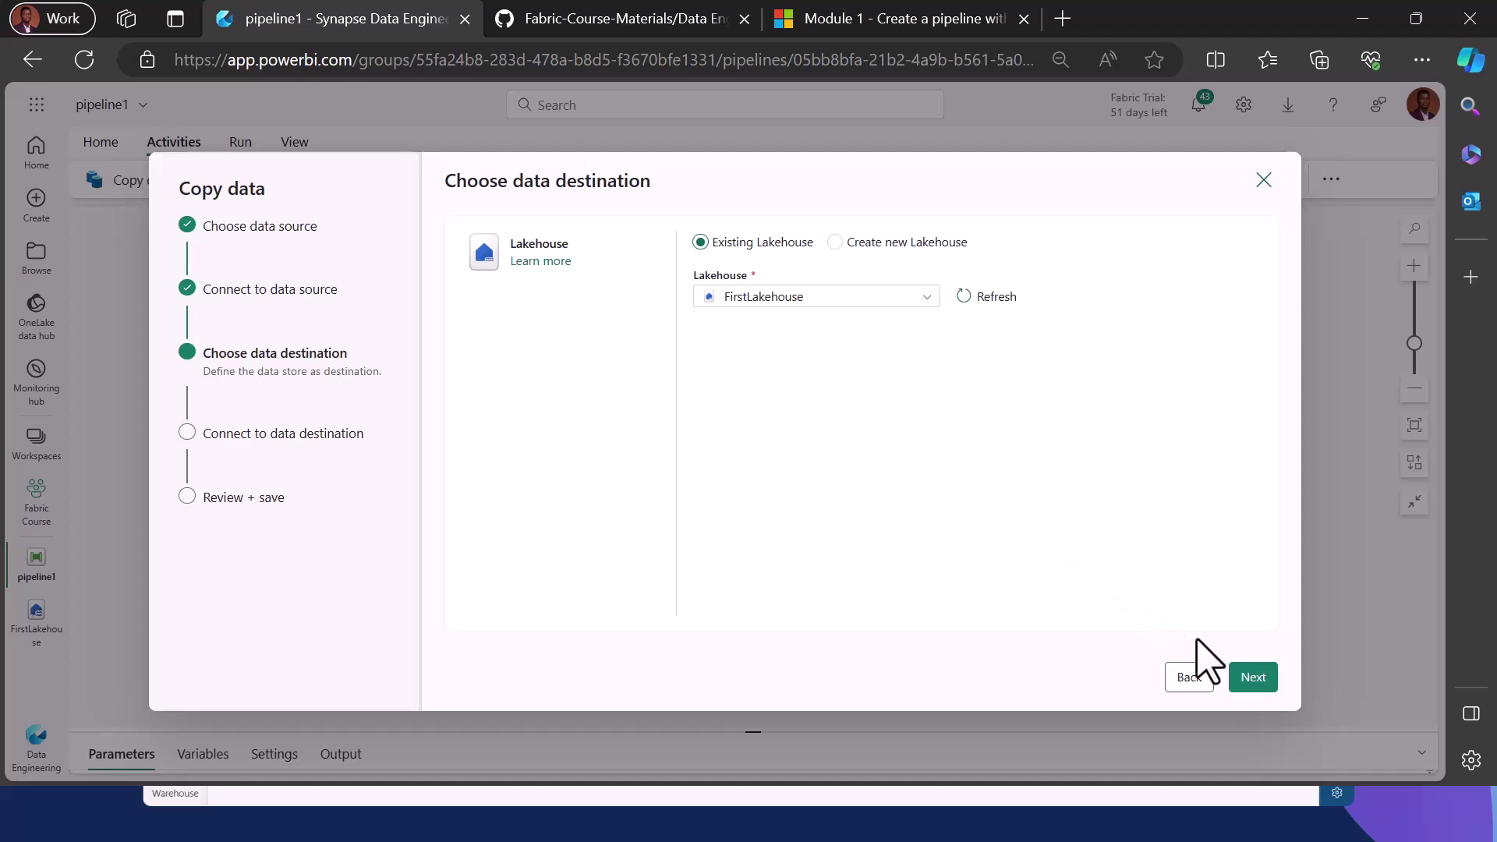
left_click(1254, 677)
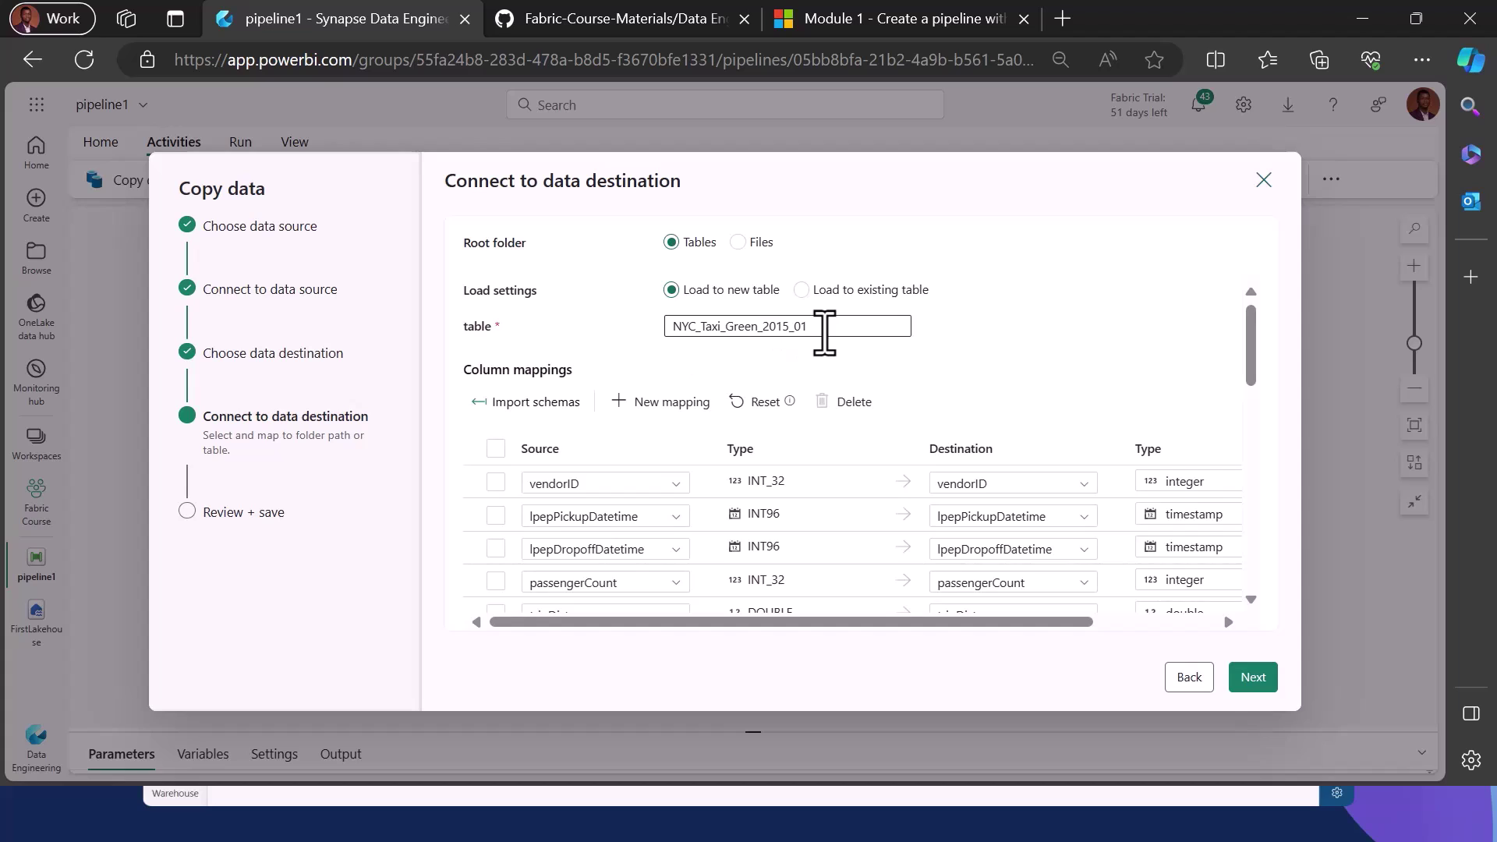
Accept the new table NYC_Taxi_Green_2015_01 with its column mappings and finish the copy assistant with immediate data transfer turned off.
mouse_move(826, 332)
left_mouse_down()
mouse_move(755, 334)
mouse_move(809, 328)
left_mouse_up()
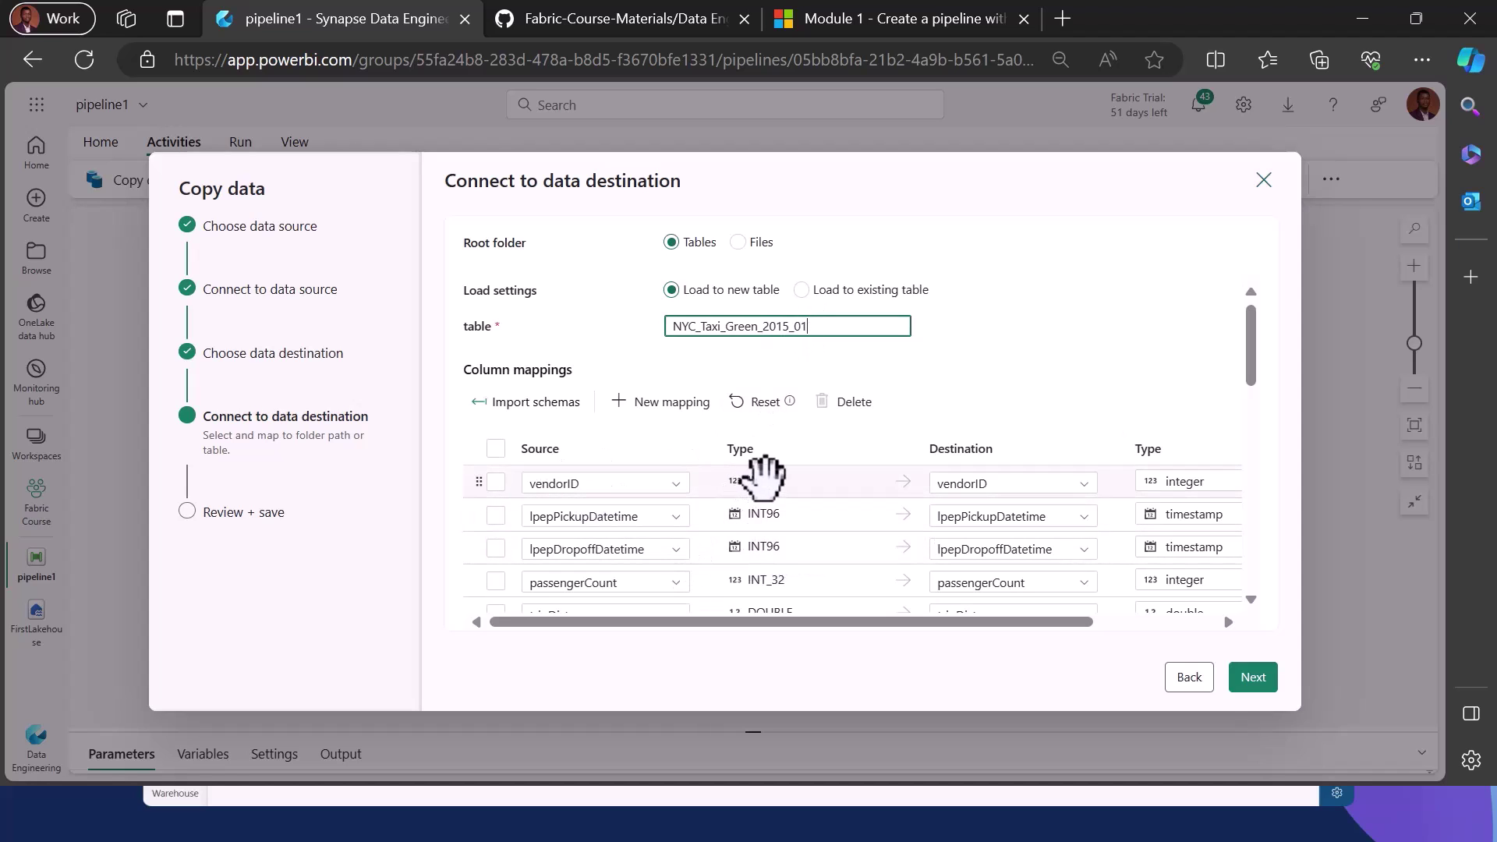
left_click(1001, 486)
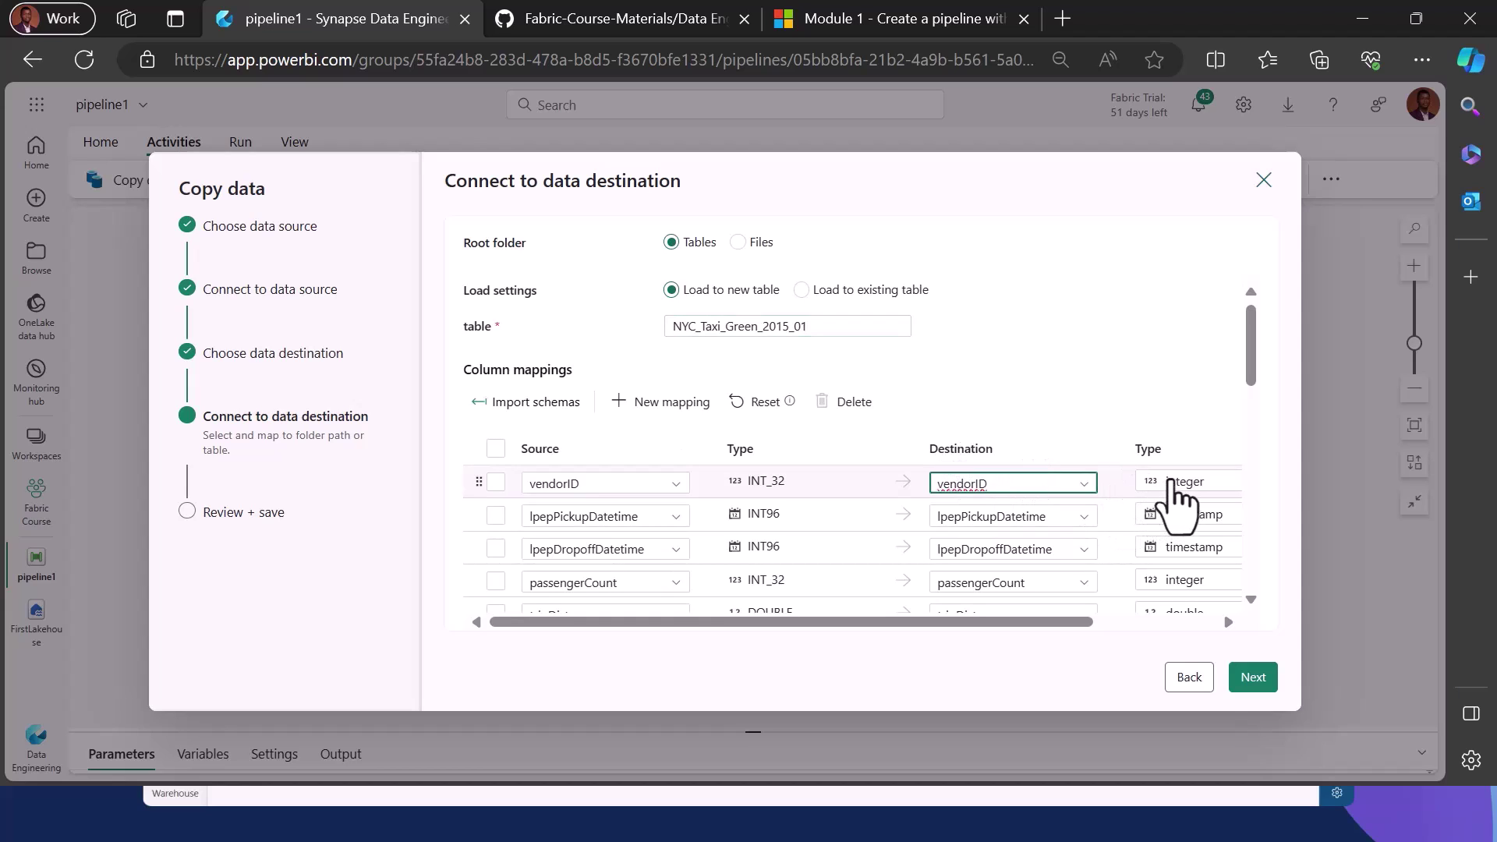
scroll(914, 482, "down", 10)
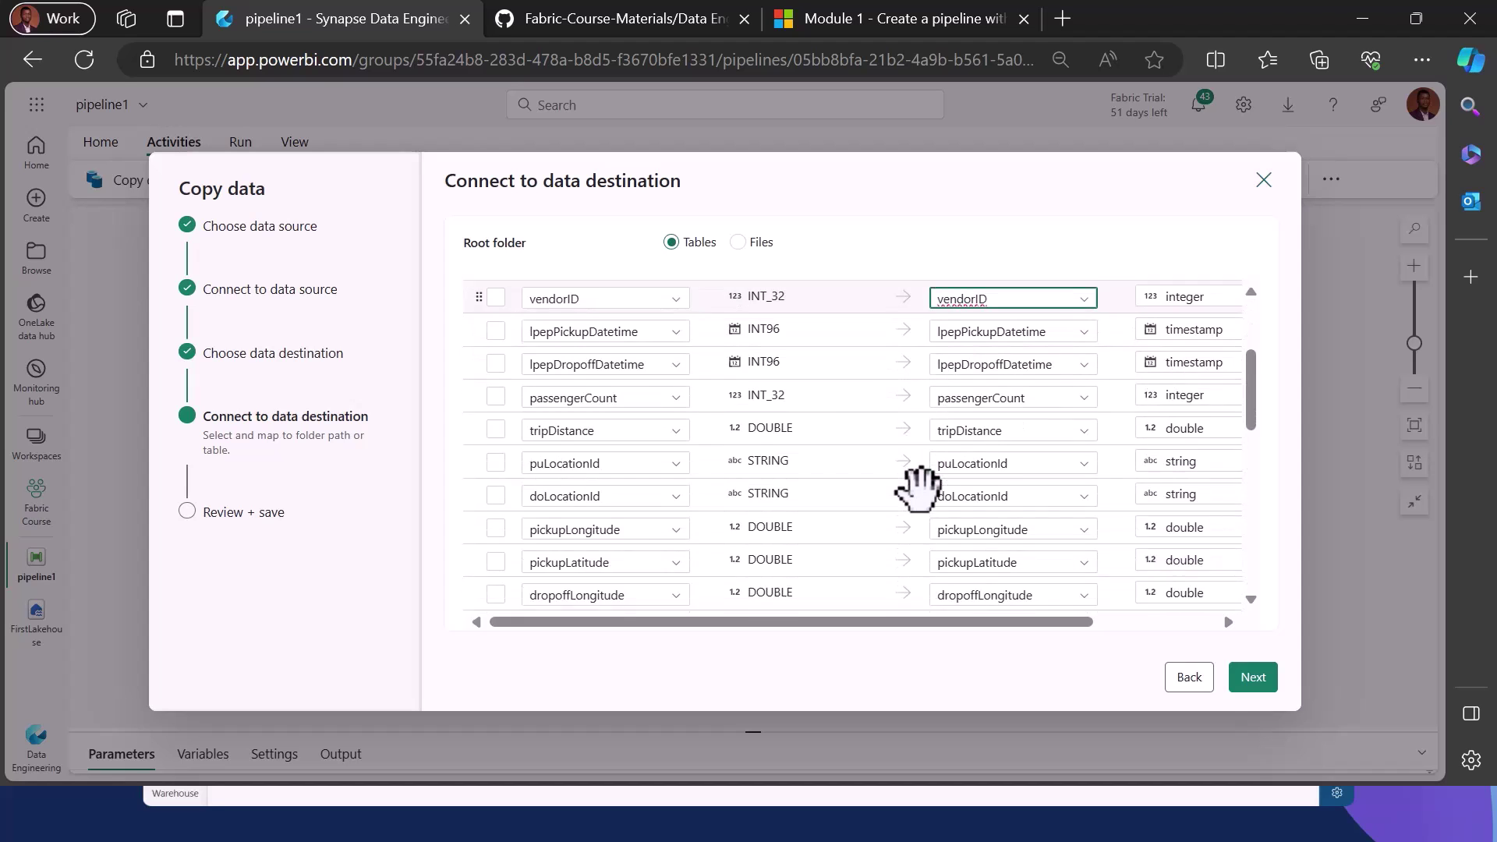
scroll(919, 488, "down", 5)
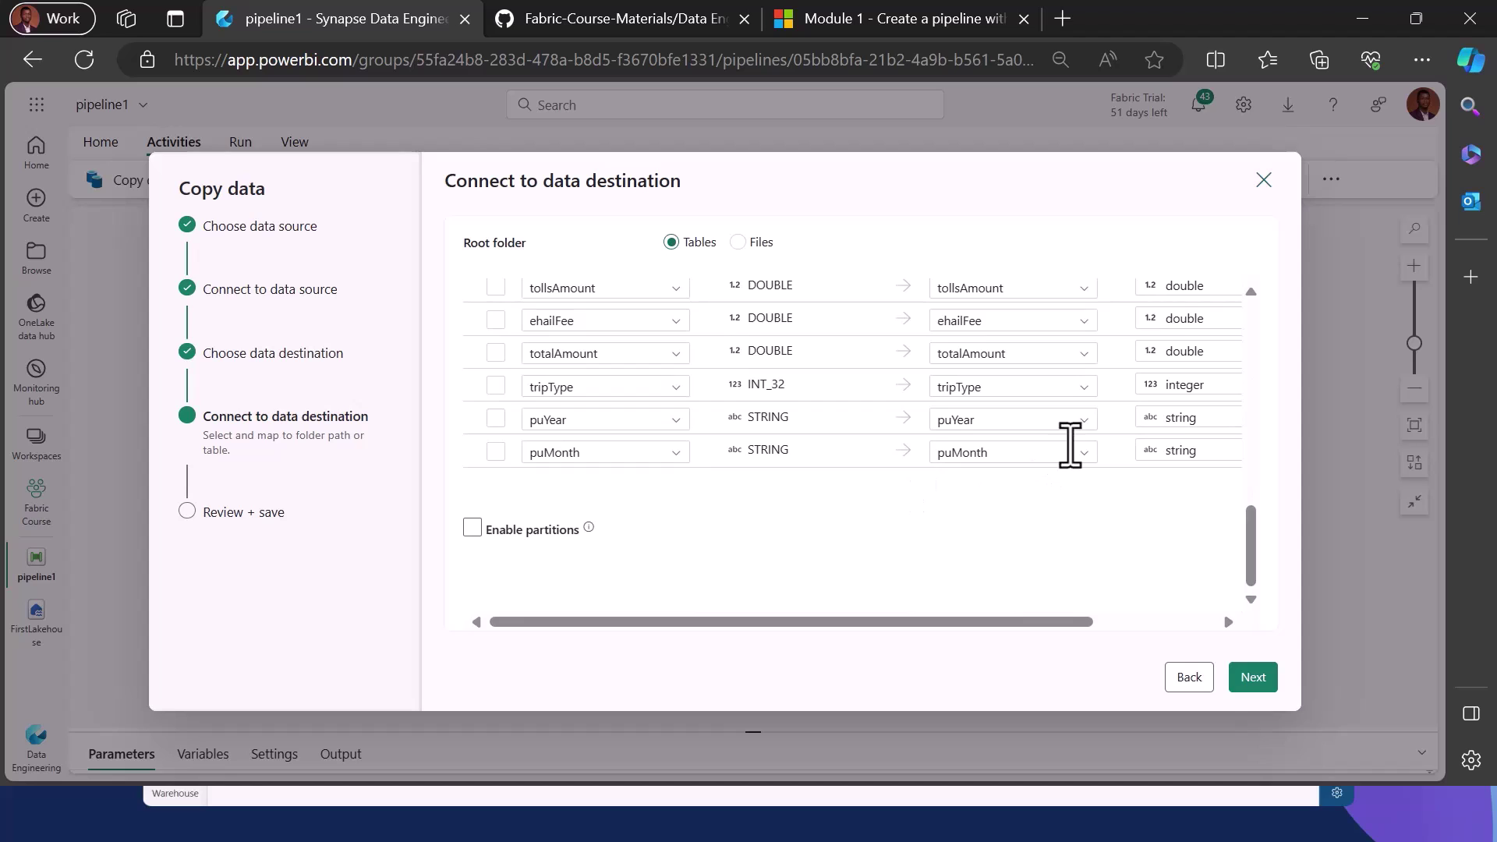
left_click(1261, 678)
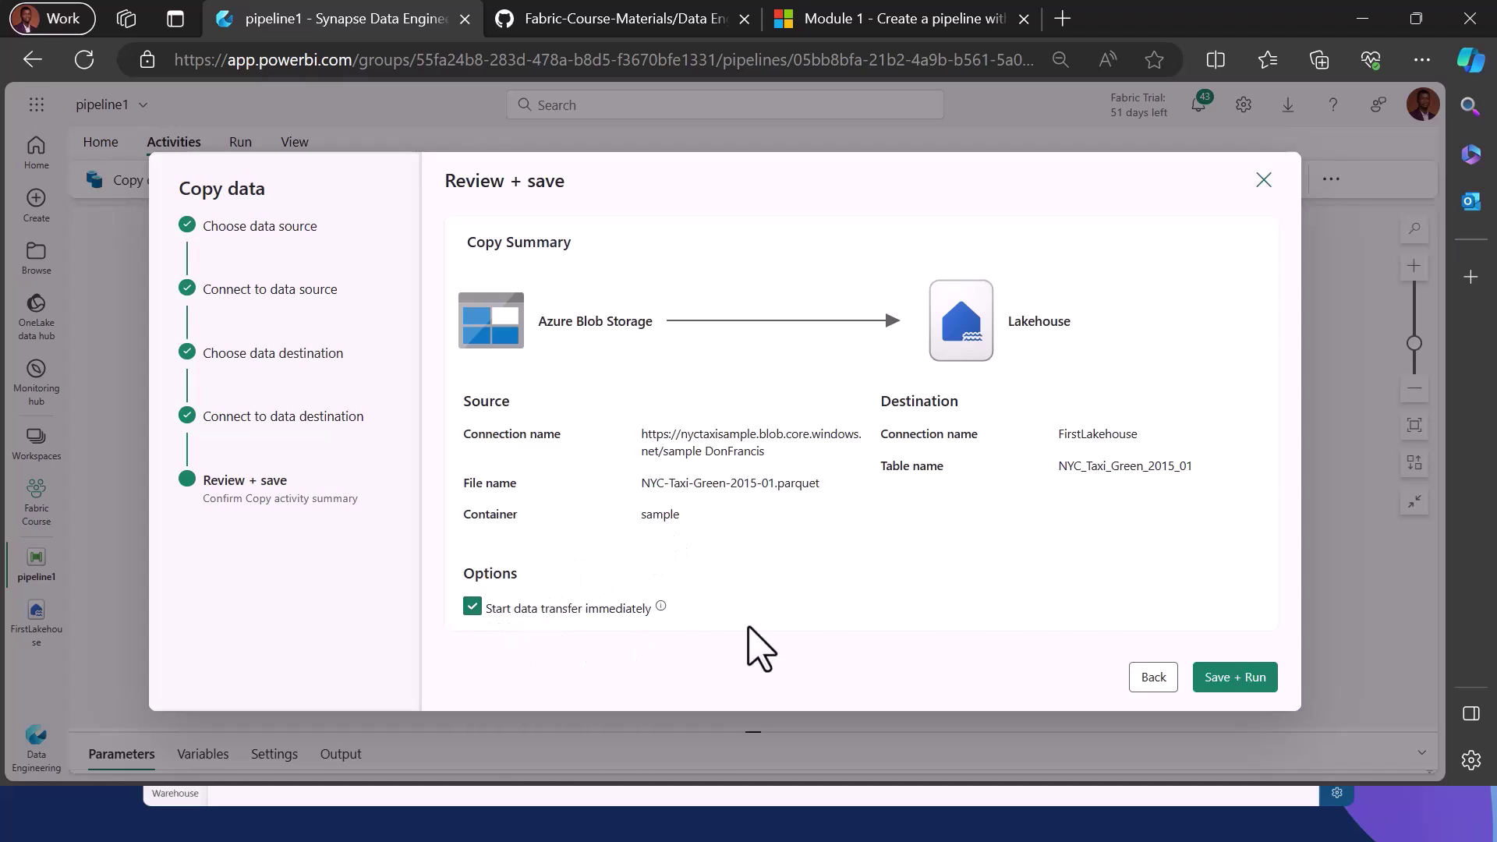
left_click(473, 607)
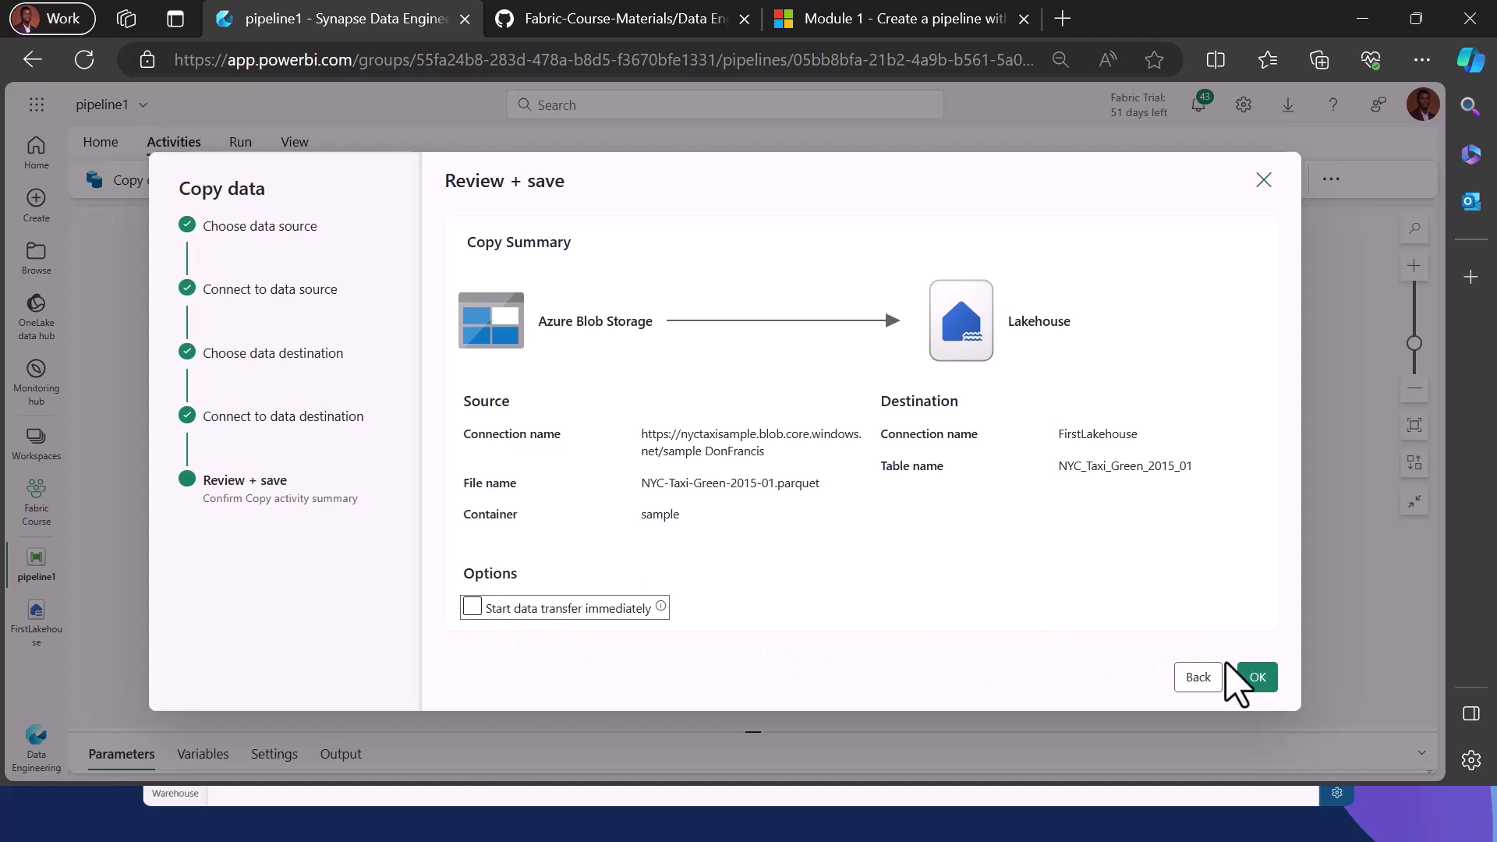
left_click(1256, 675)
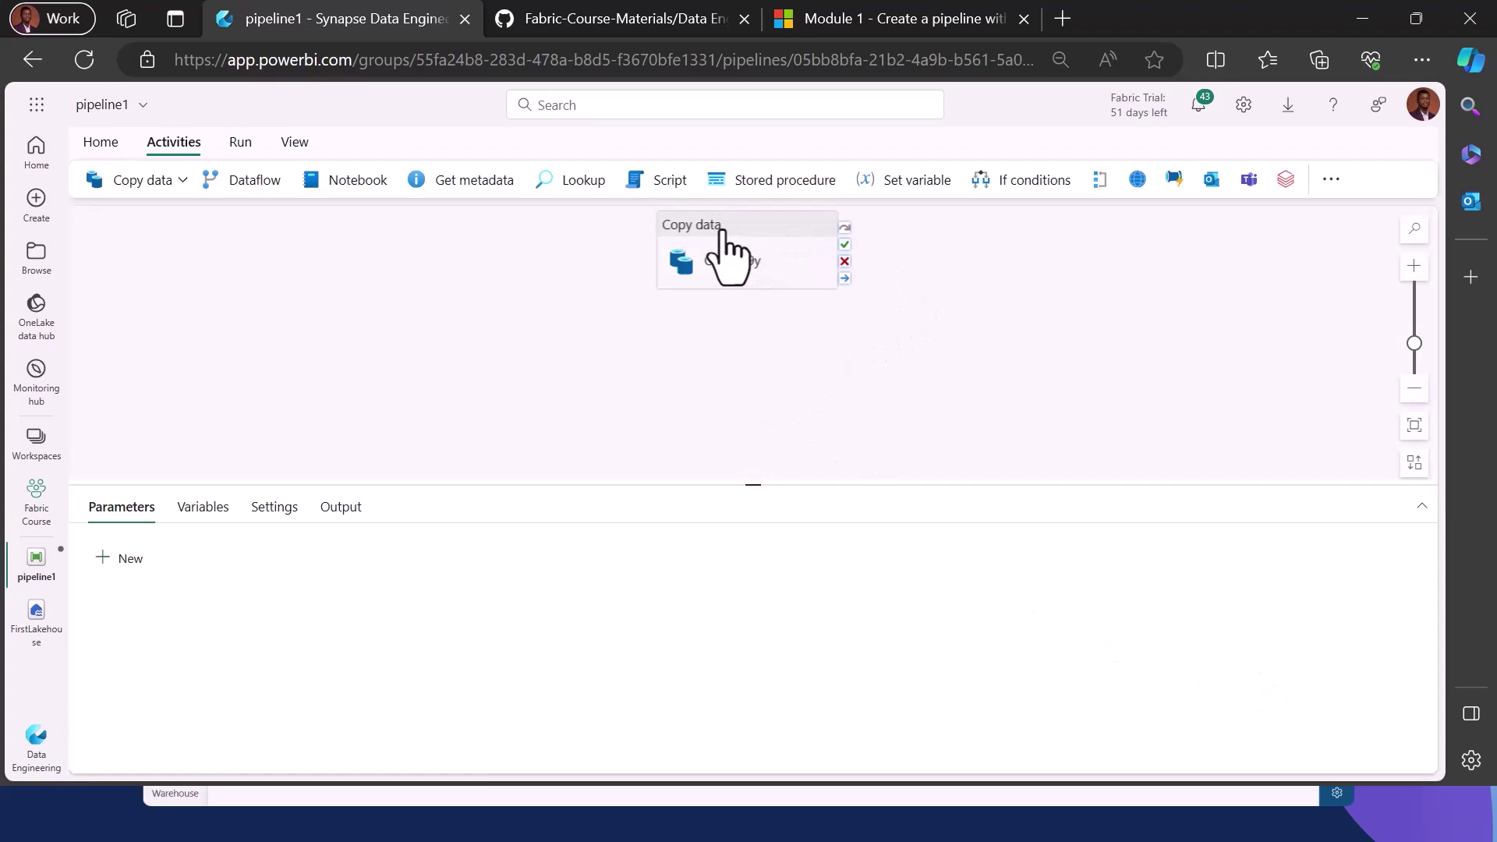
Move the Copy data activity further left on the canvas and rename it Copy data from blob.
left_click_drag(691, 267, 639, 268)
left_click_drag(473, 303, 357, 278)
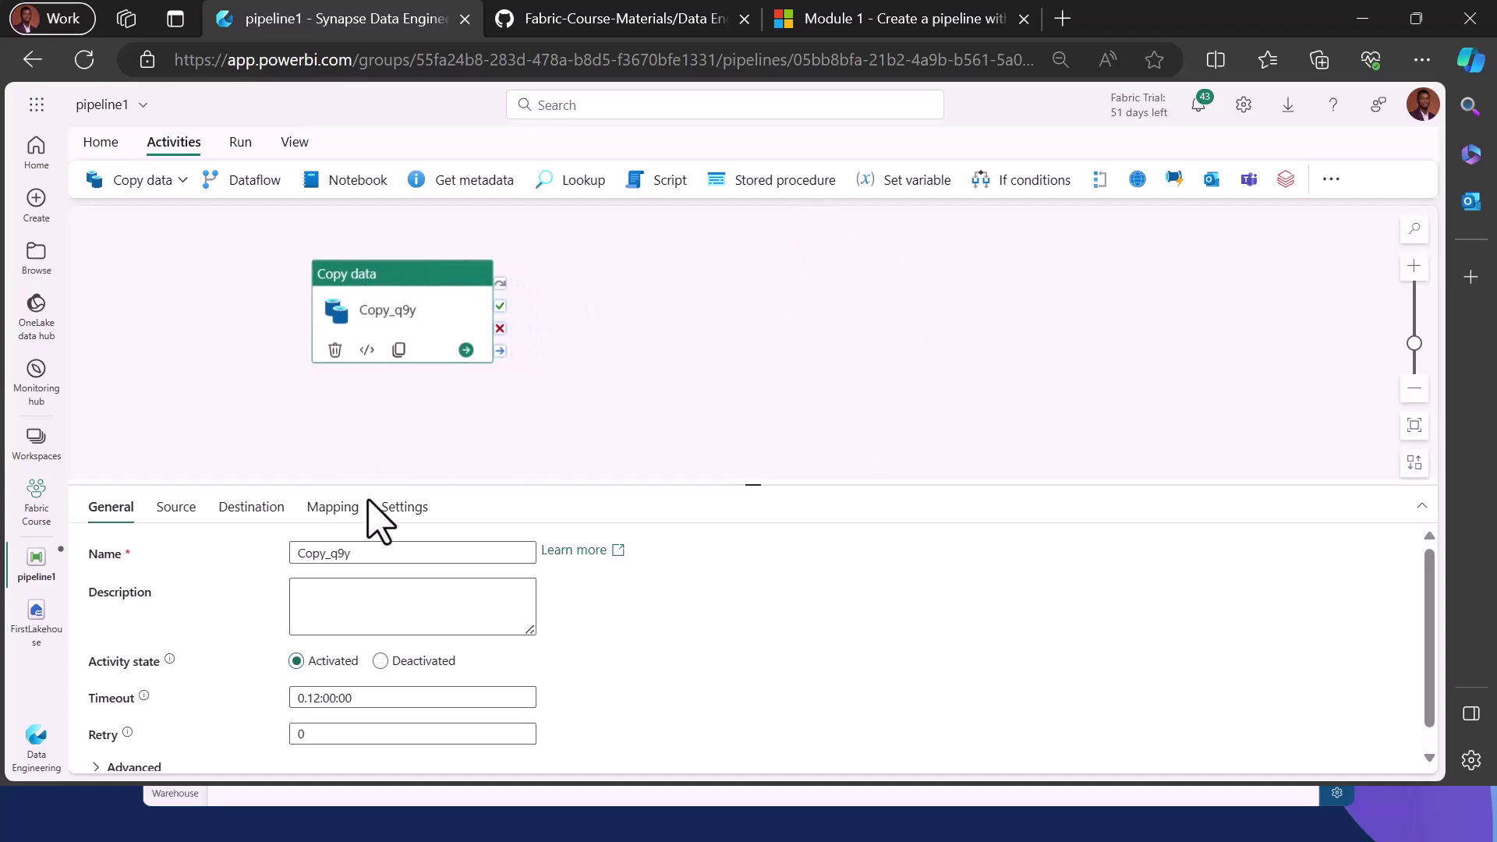
left_click(364, 553)
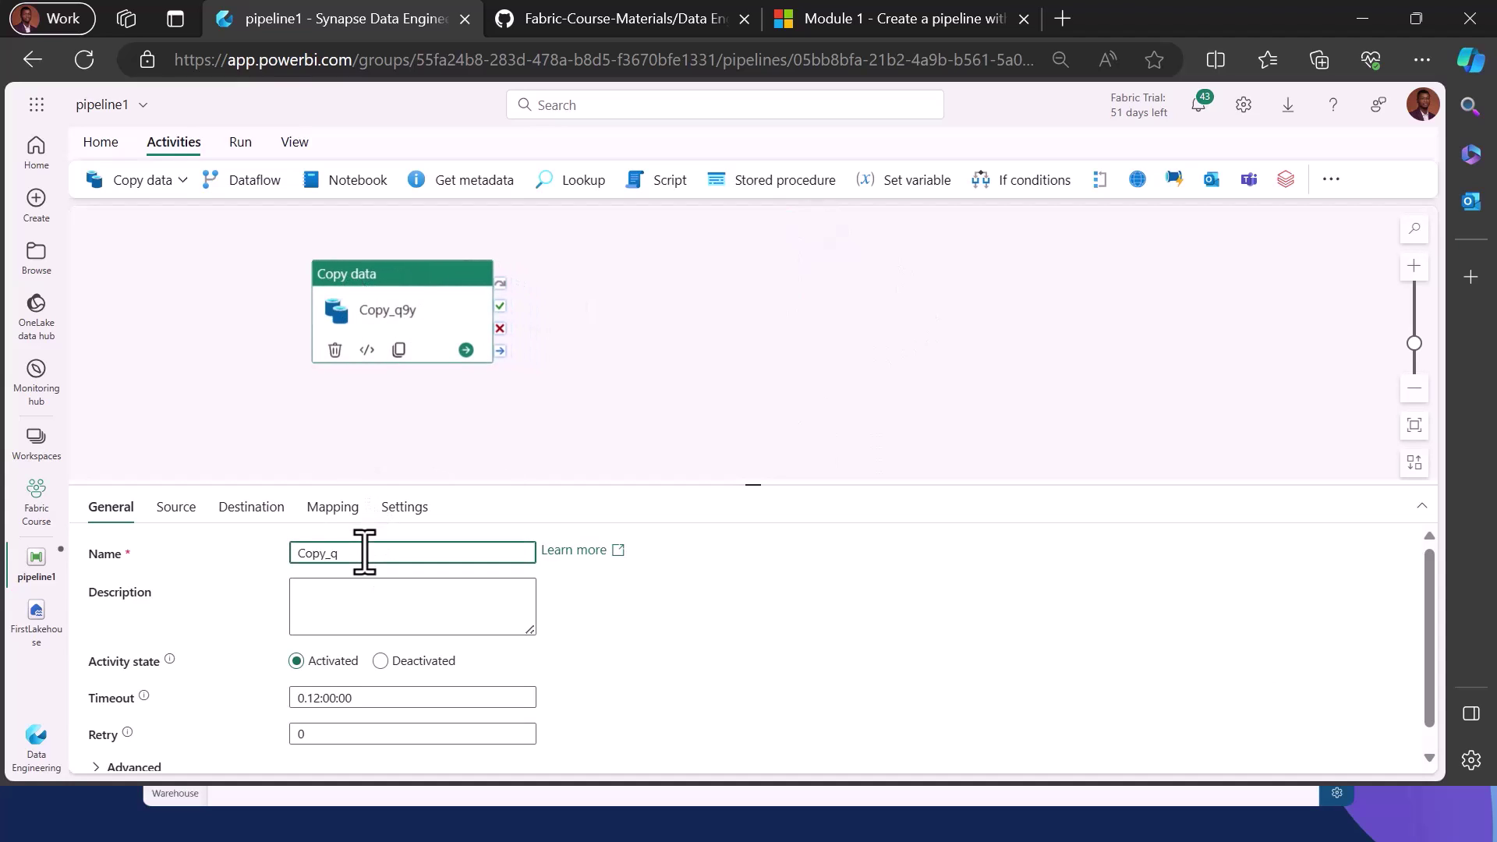
key("BackSpace")
key("BackSpace")
type("opy data from blob")
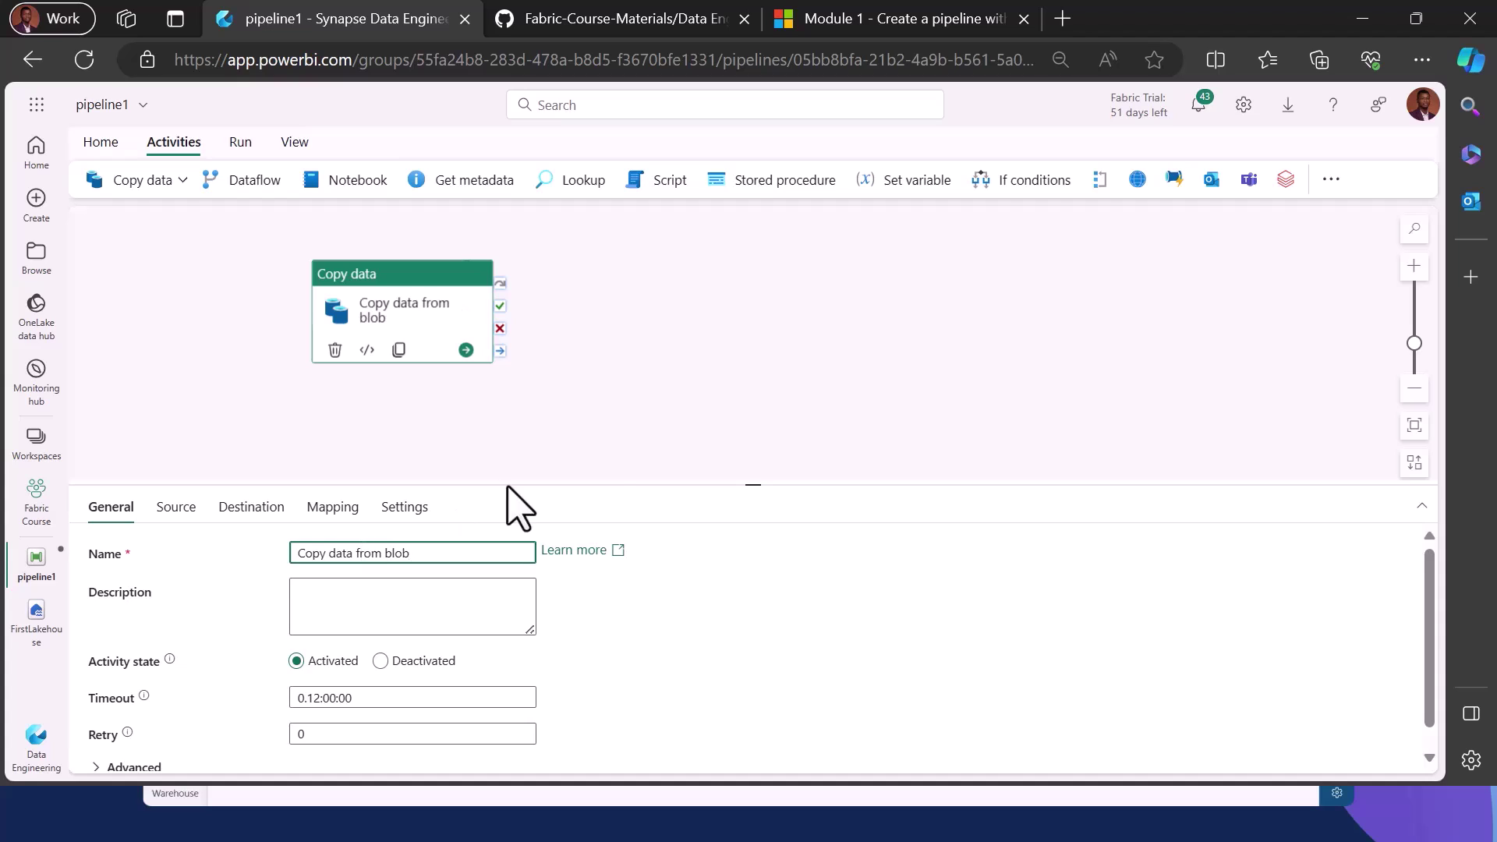
left_click(677, 419)
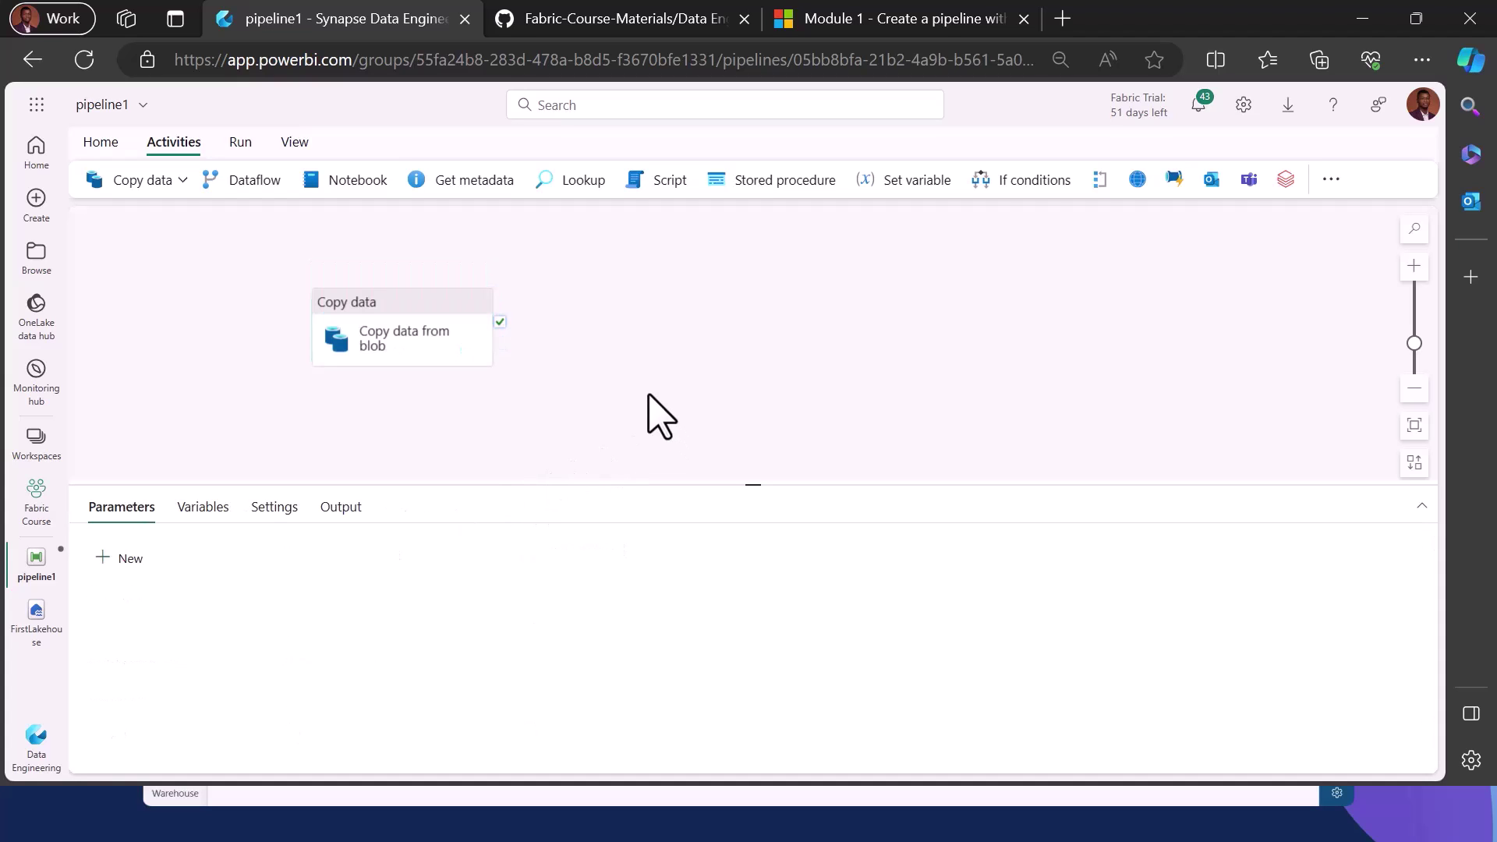
Validate pipeline1, save and run it, and dismiss the validation output.
left_click(248, 150)
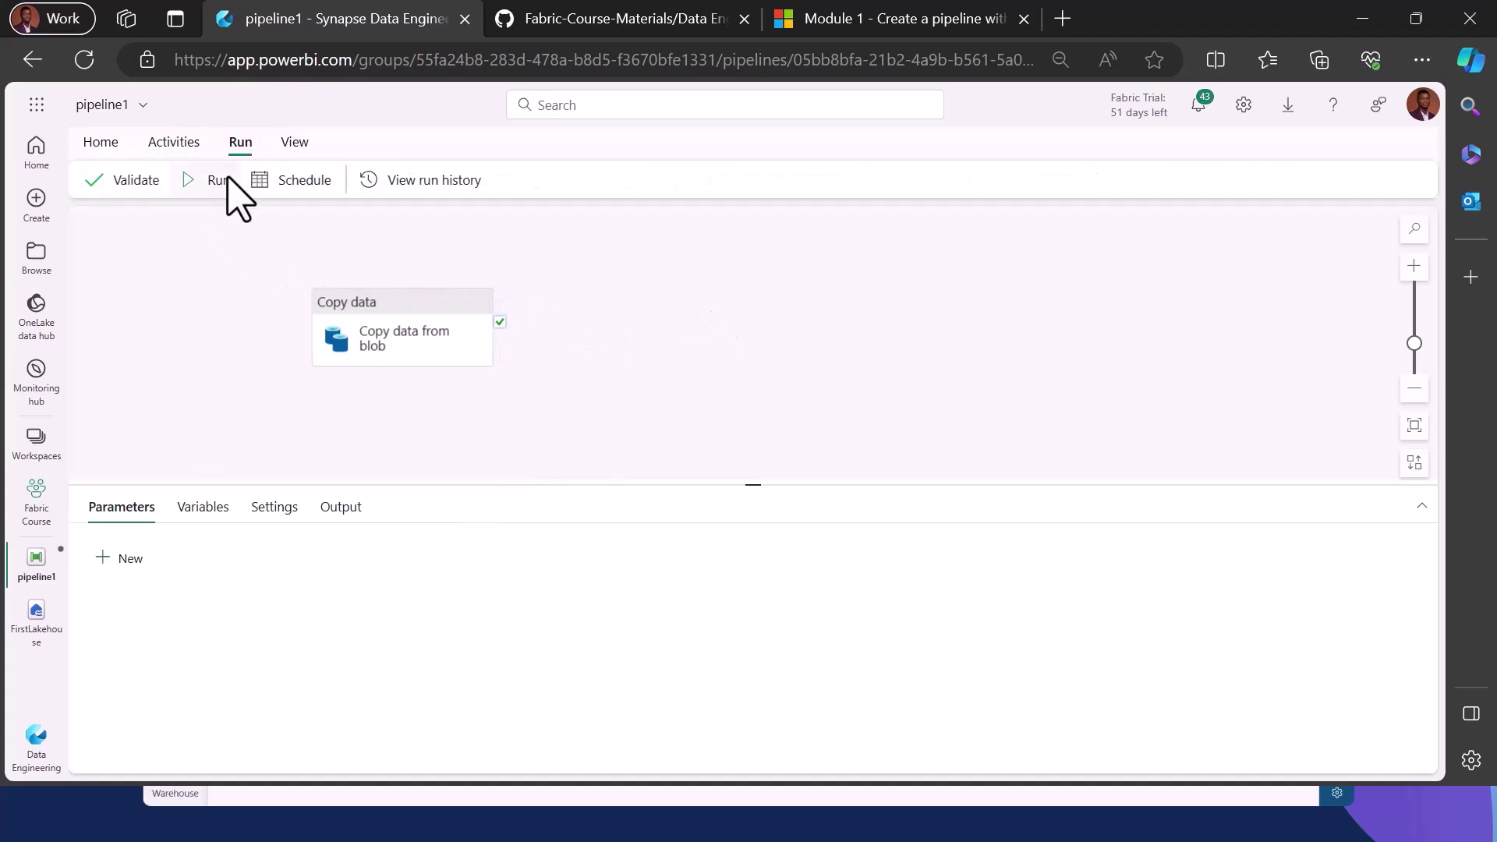
left_click(128, 182)
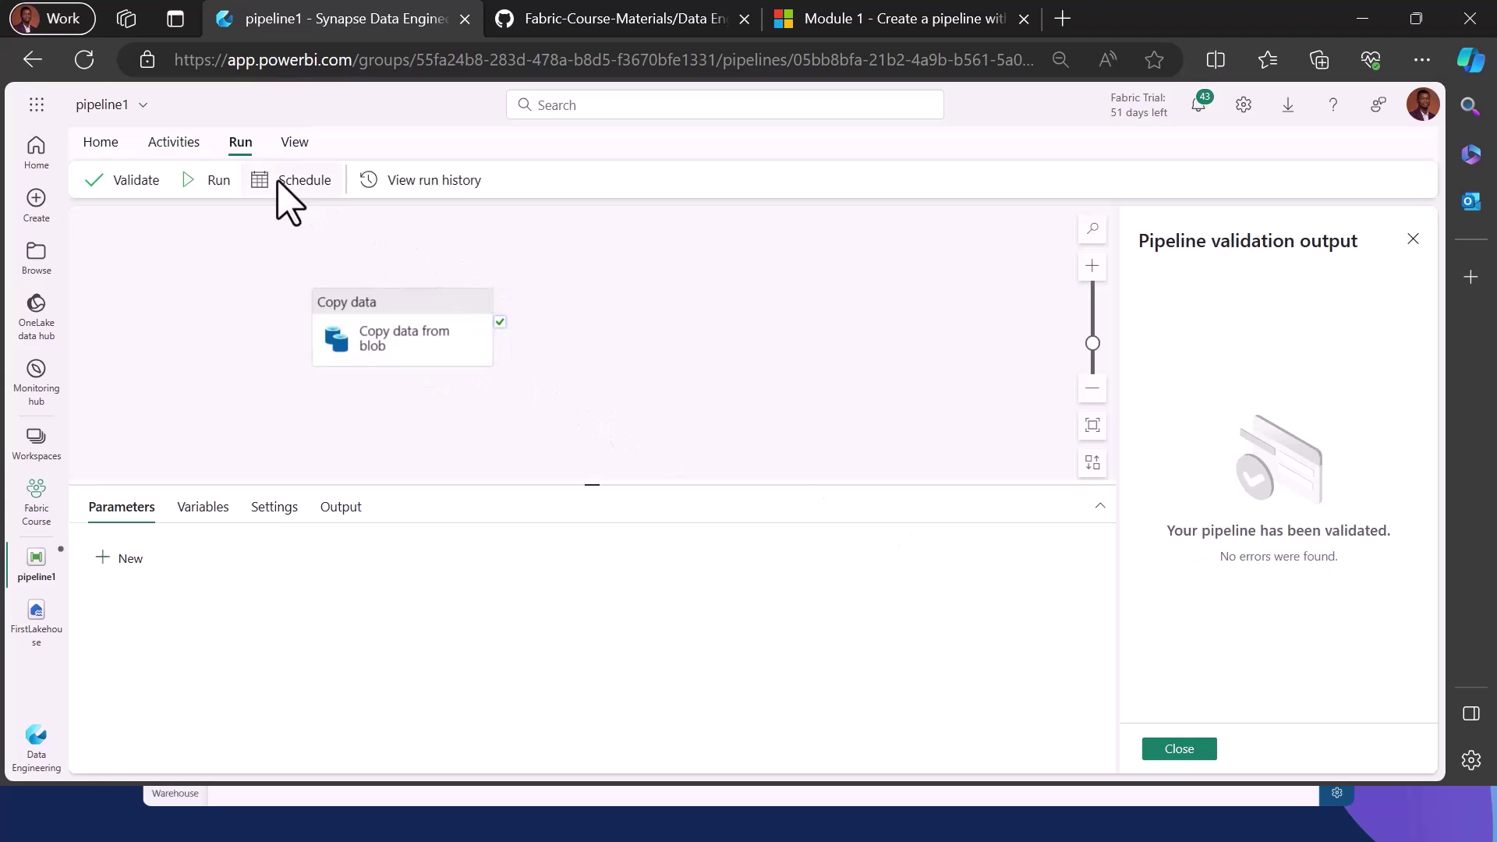
left_click(211, 183)
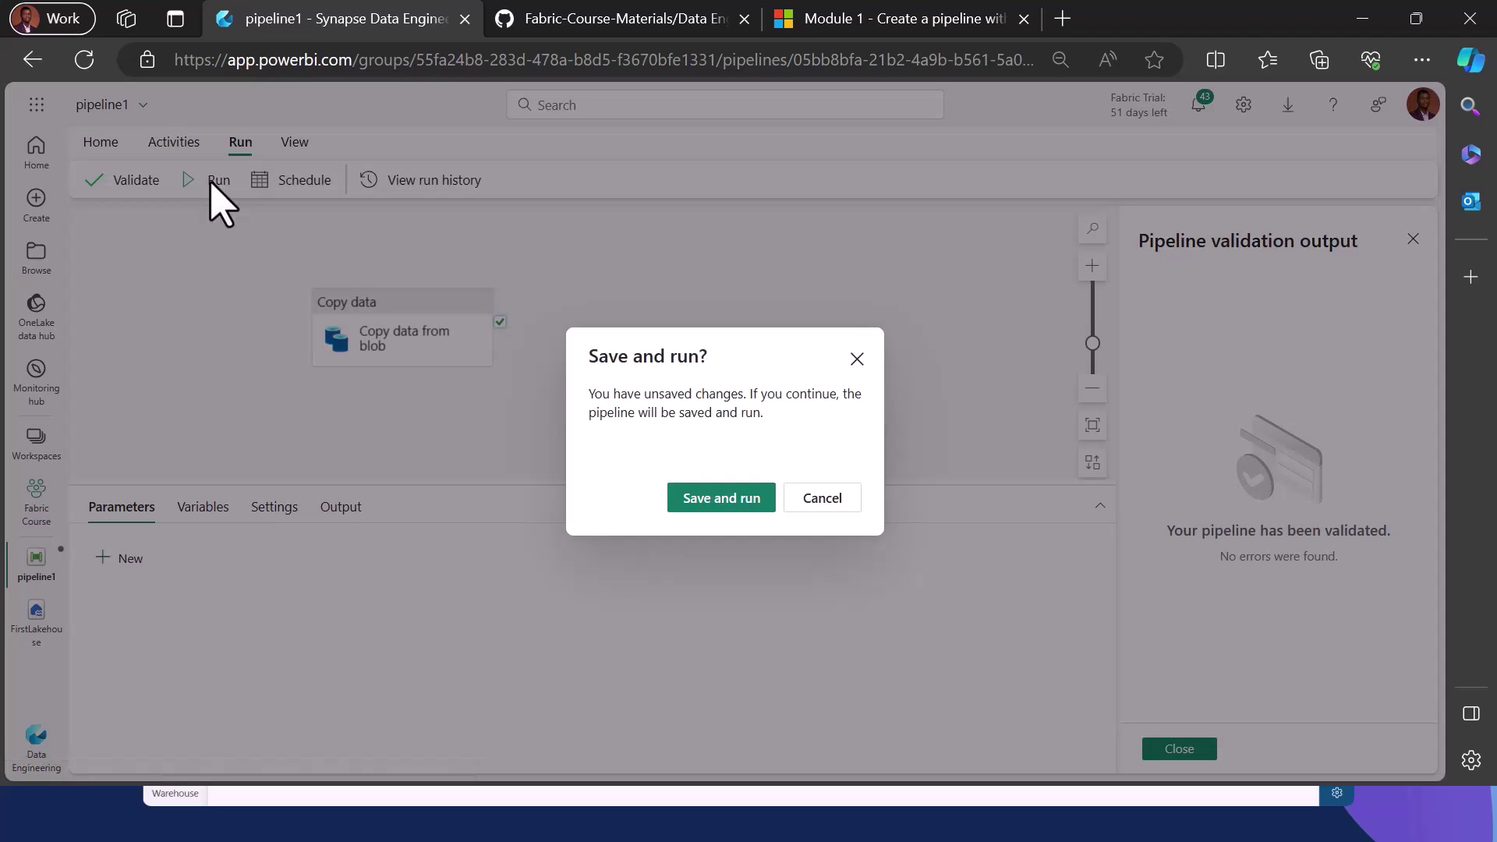
left_click(734, 503)
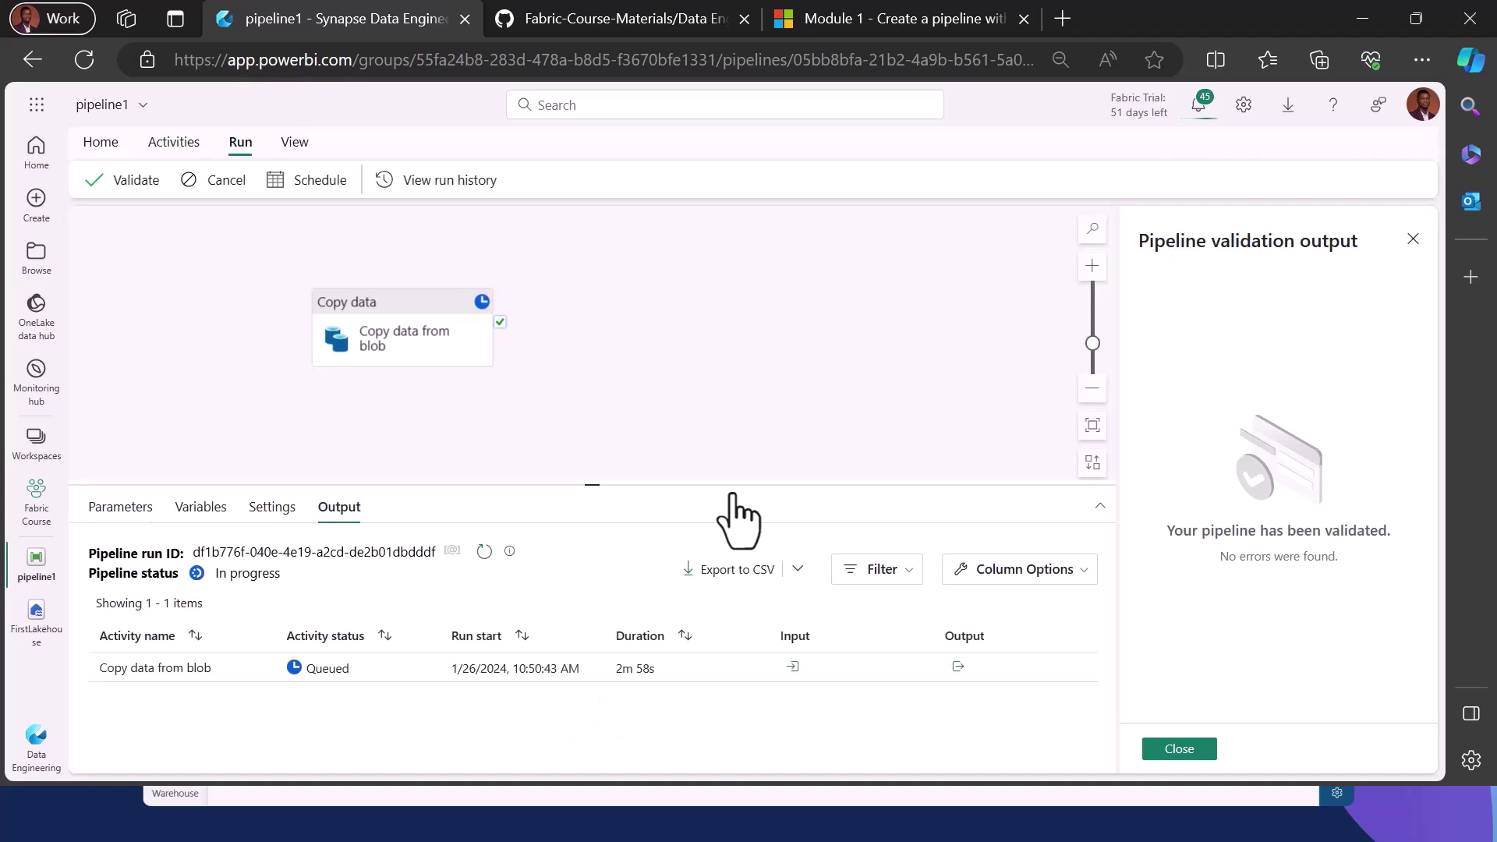
left_click(1414, 238)
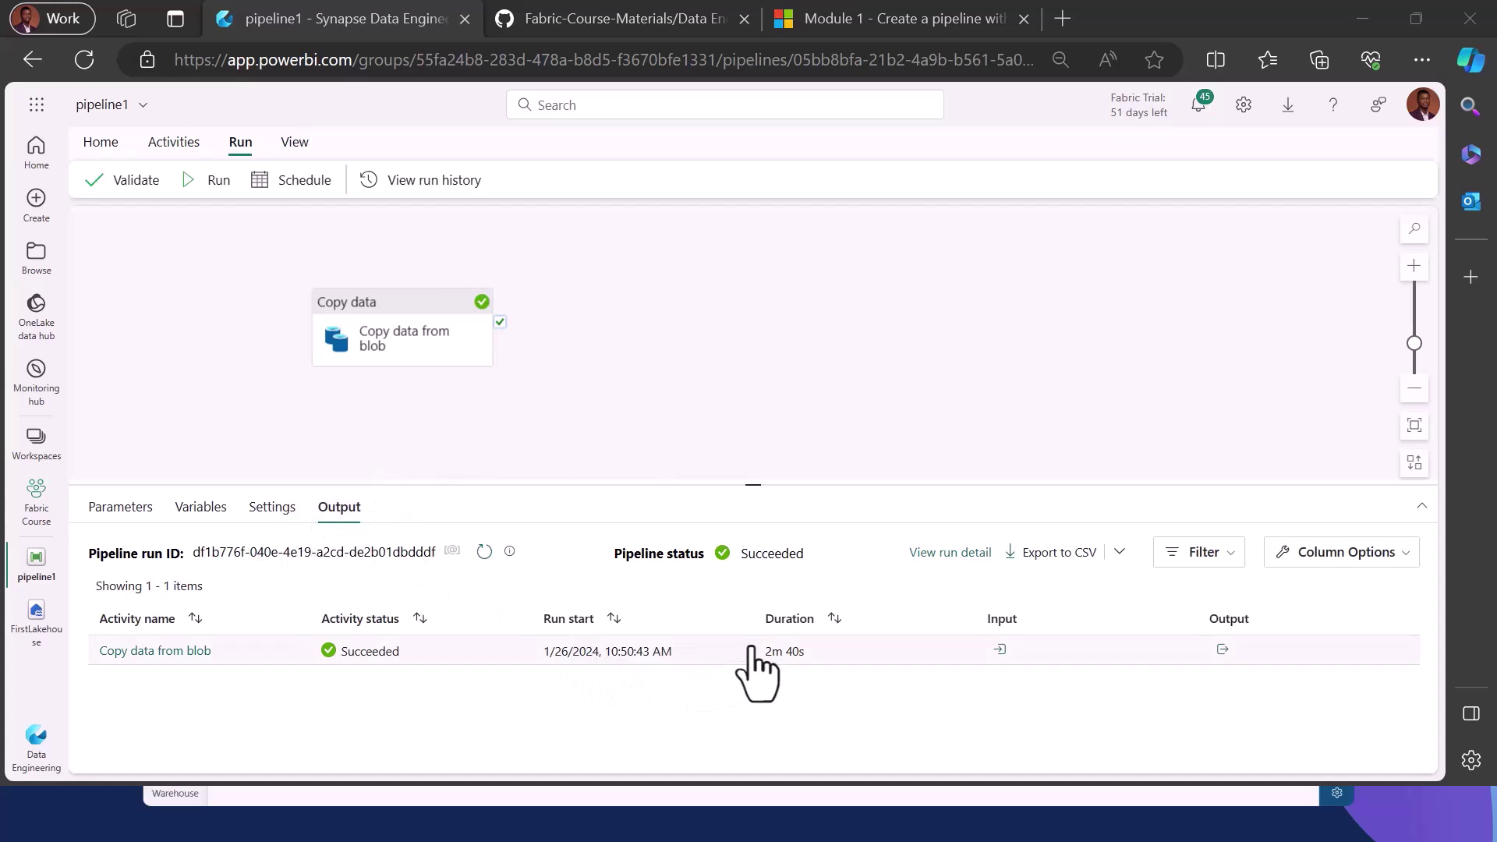
Examine the run output details of the Copy data from blob activity, including rows read and copied.
left_click(1224, 649)
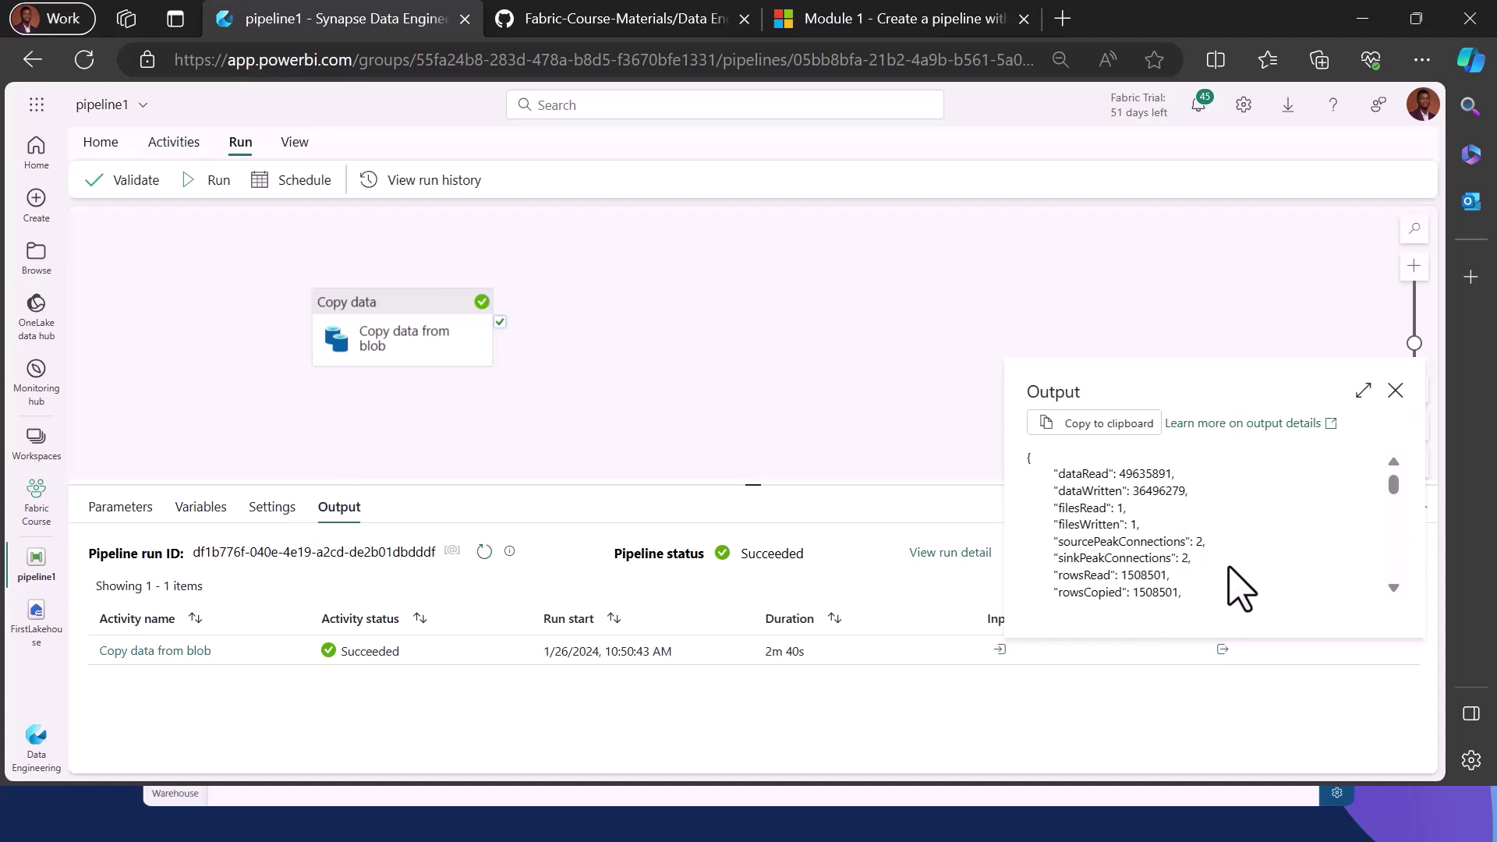
scroll(1187, 577, "down", 3)
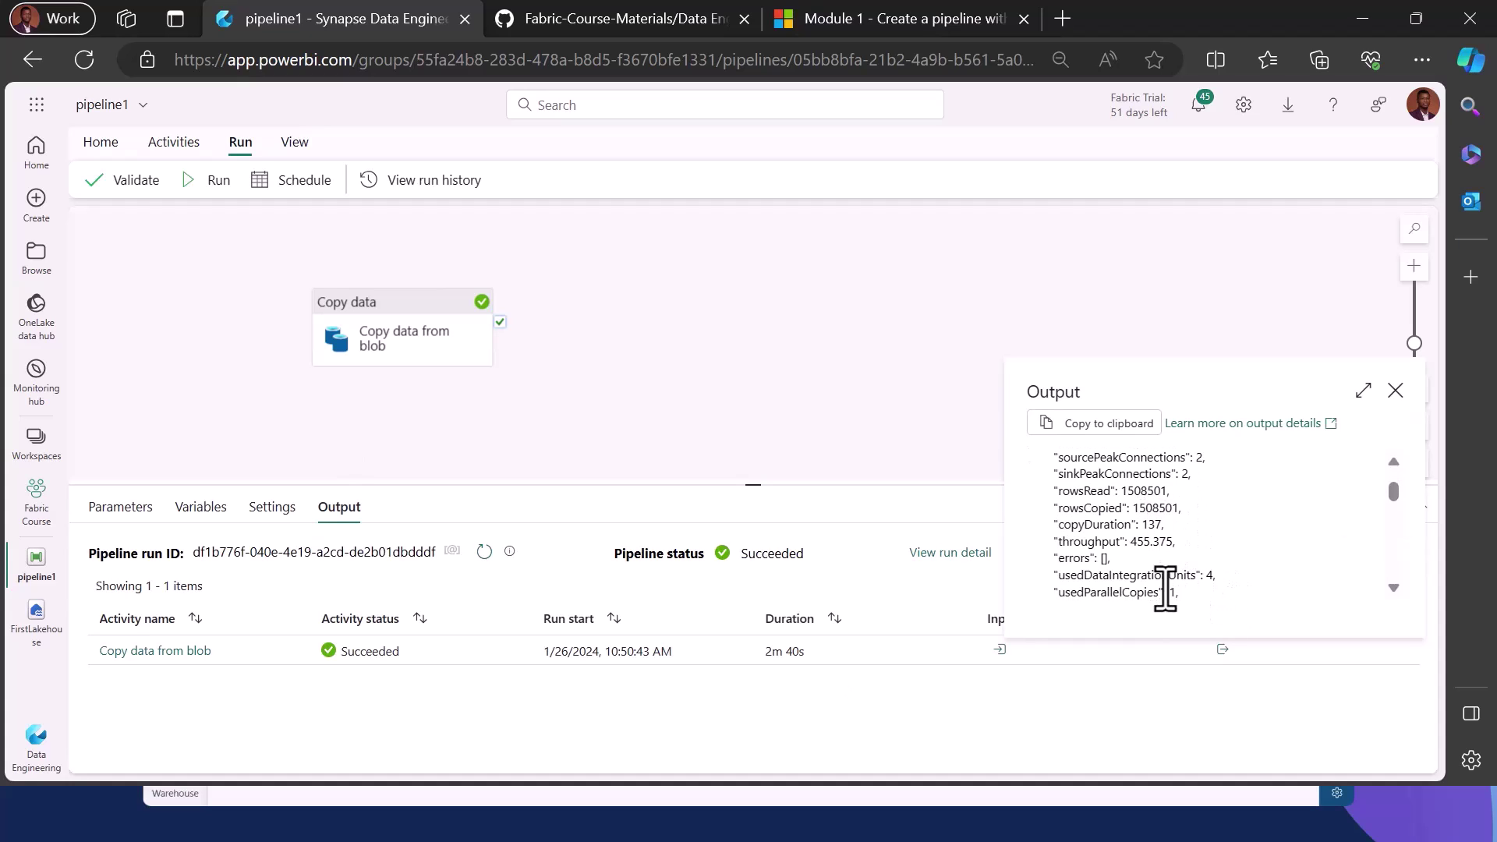
scroll(1166, 591, "down", 10)
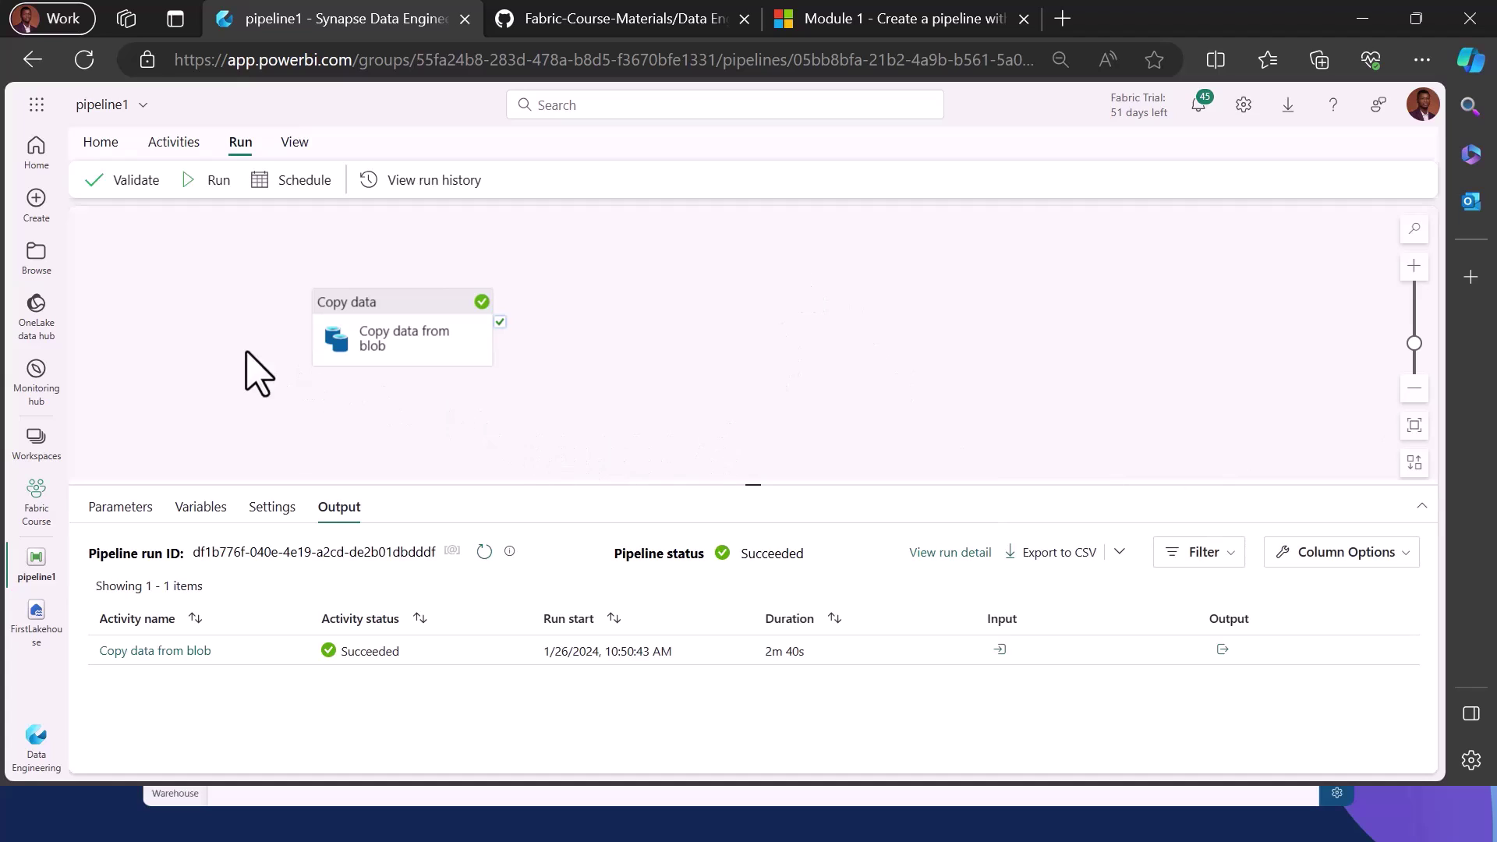
Refresh the Tables folder of FirstLakehouse and preview the NYC_Taxi_Green_2015_01 table across its columns.
left_click(36, 614)
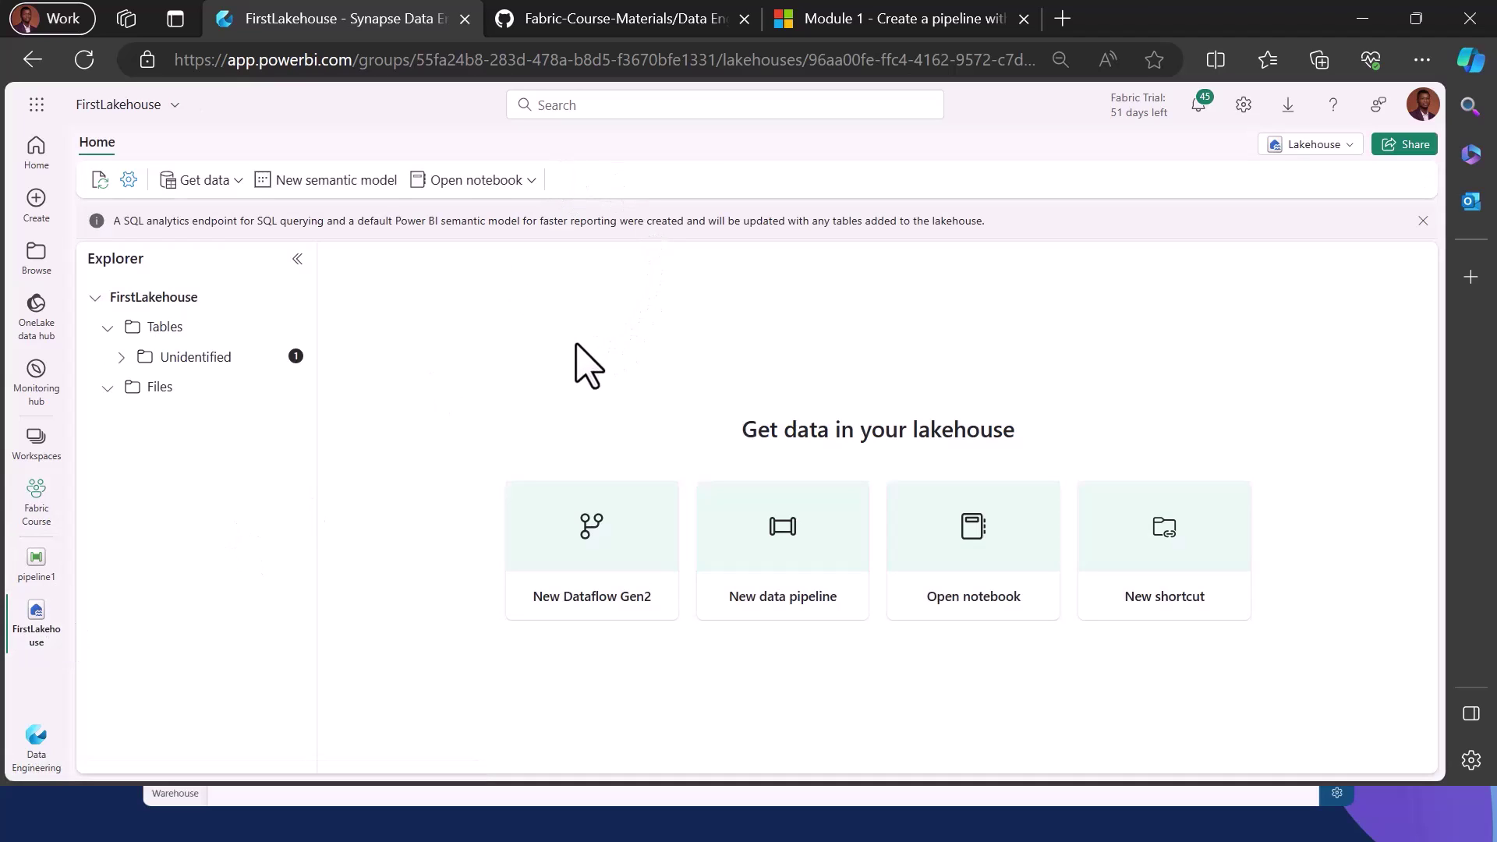
left_click(290, 329)
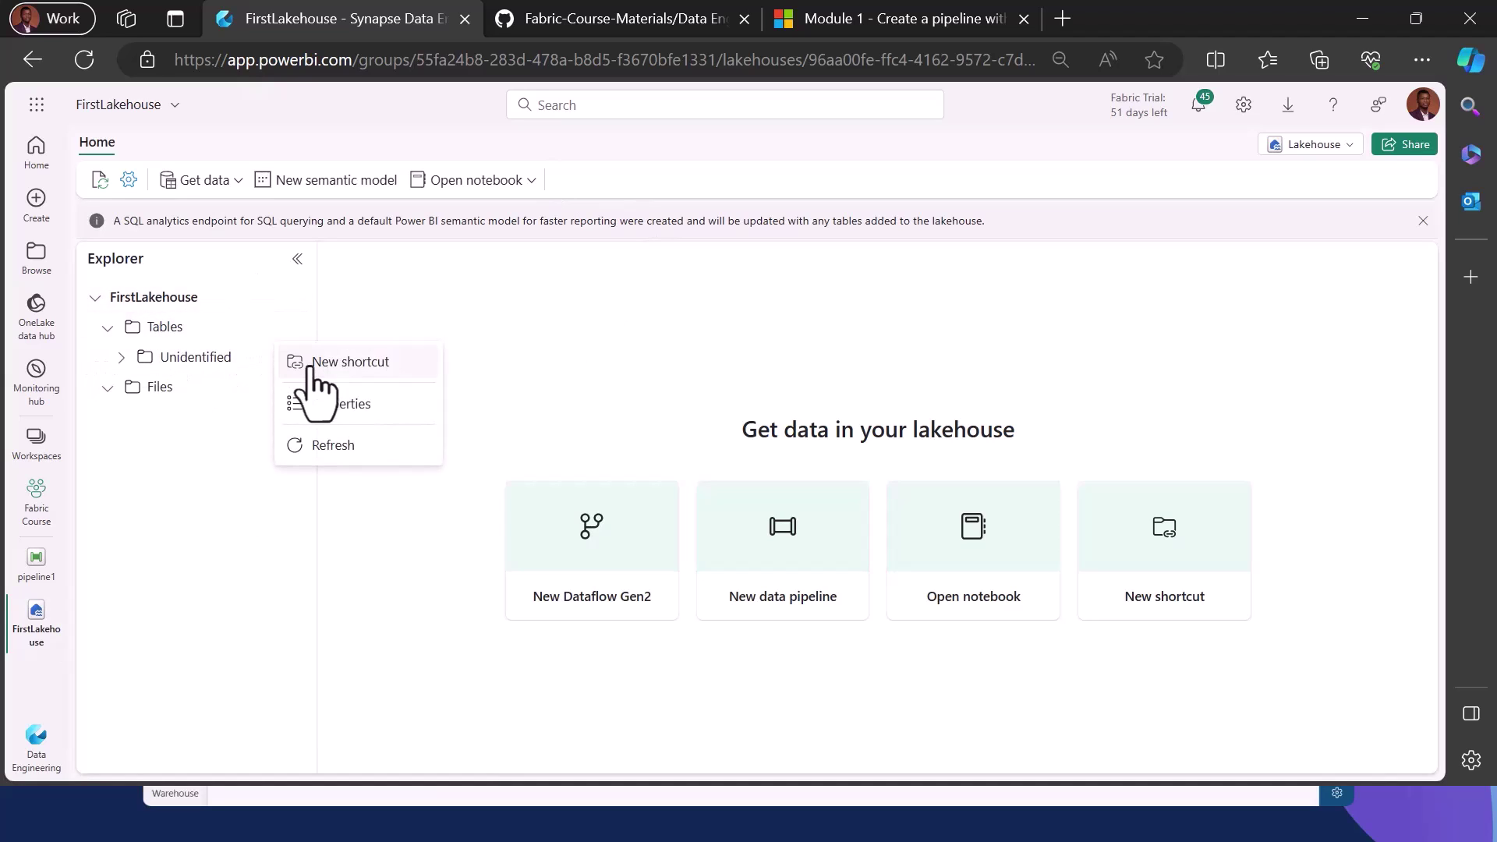
left_click(333, 446)
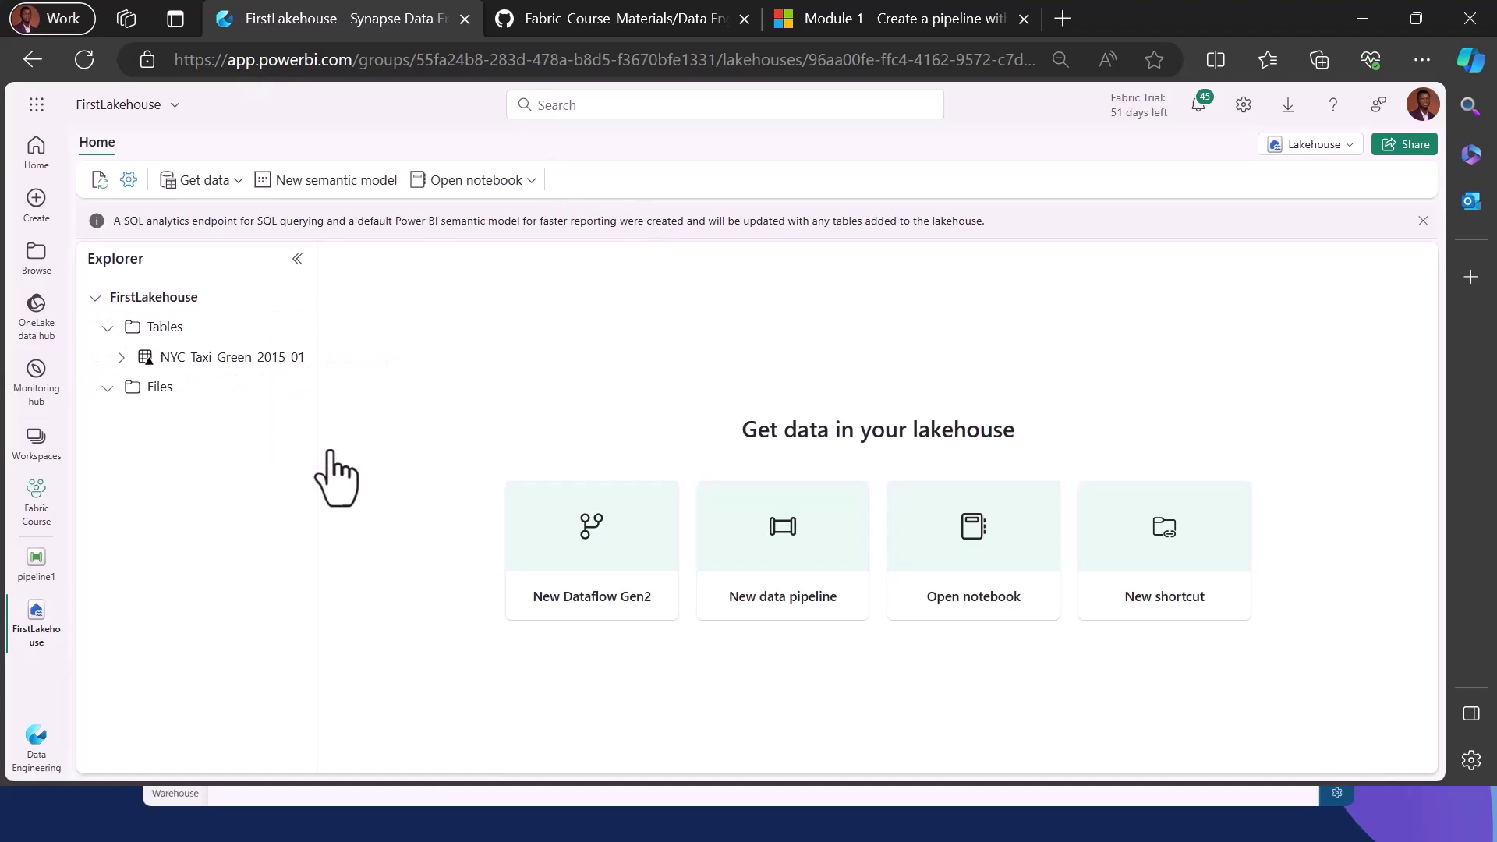
left_click(209, 359)
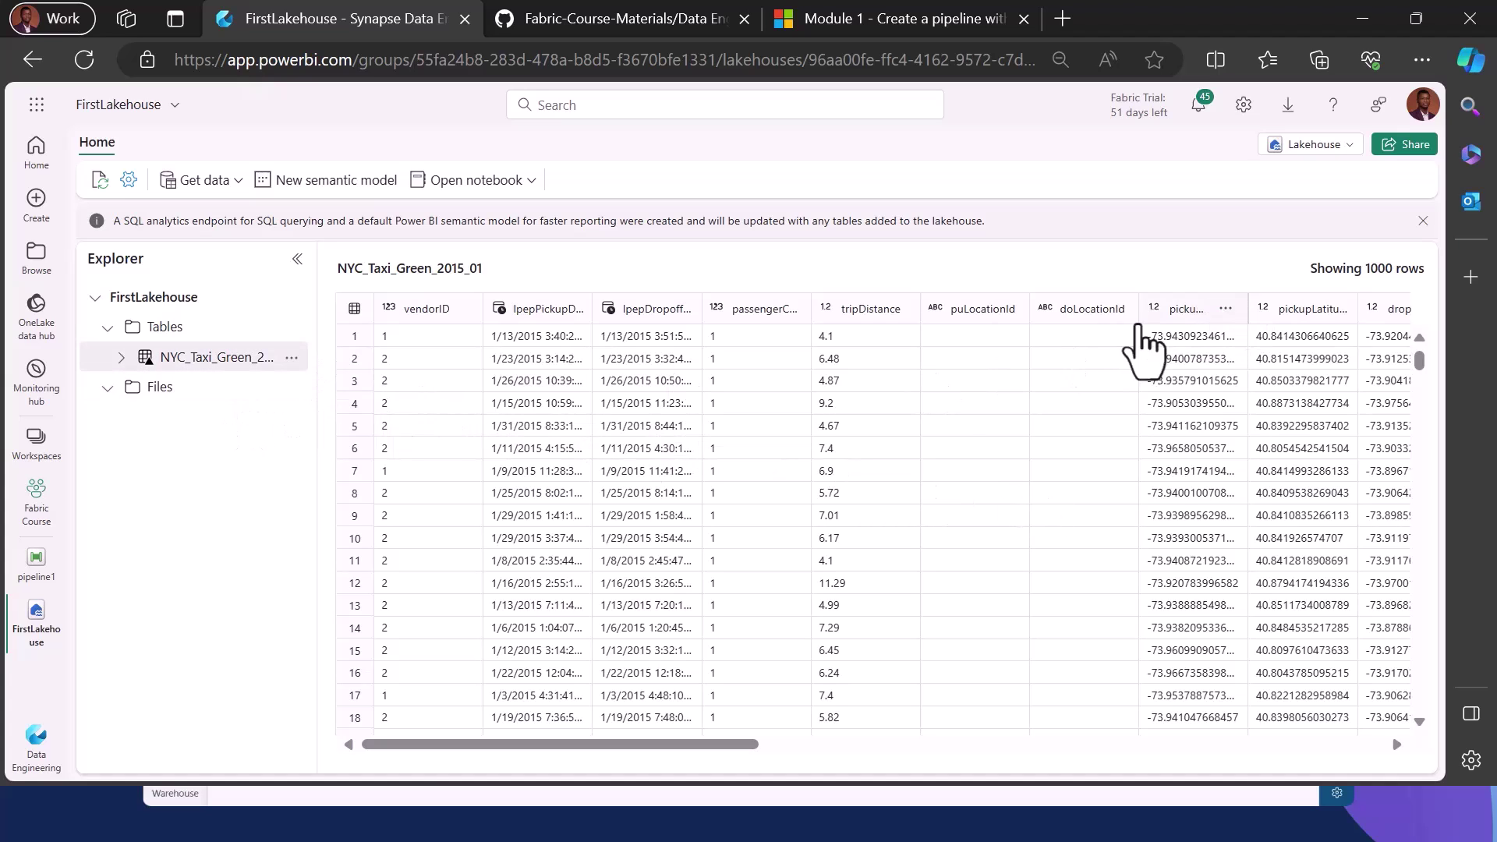
scroll(936, 575, "right", 8)
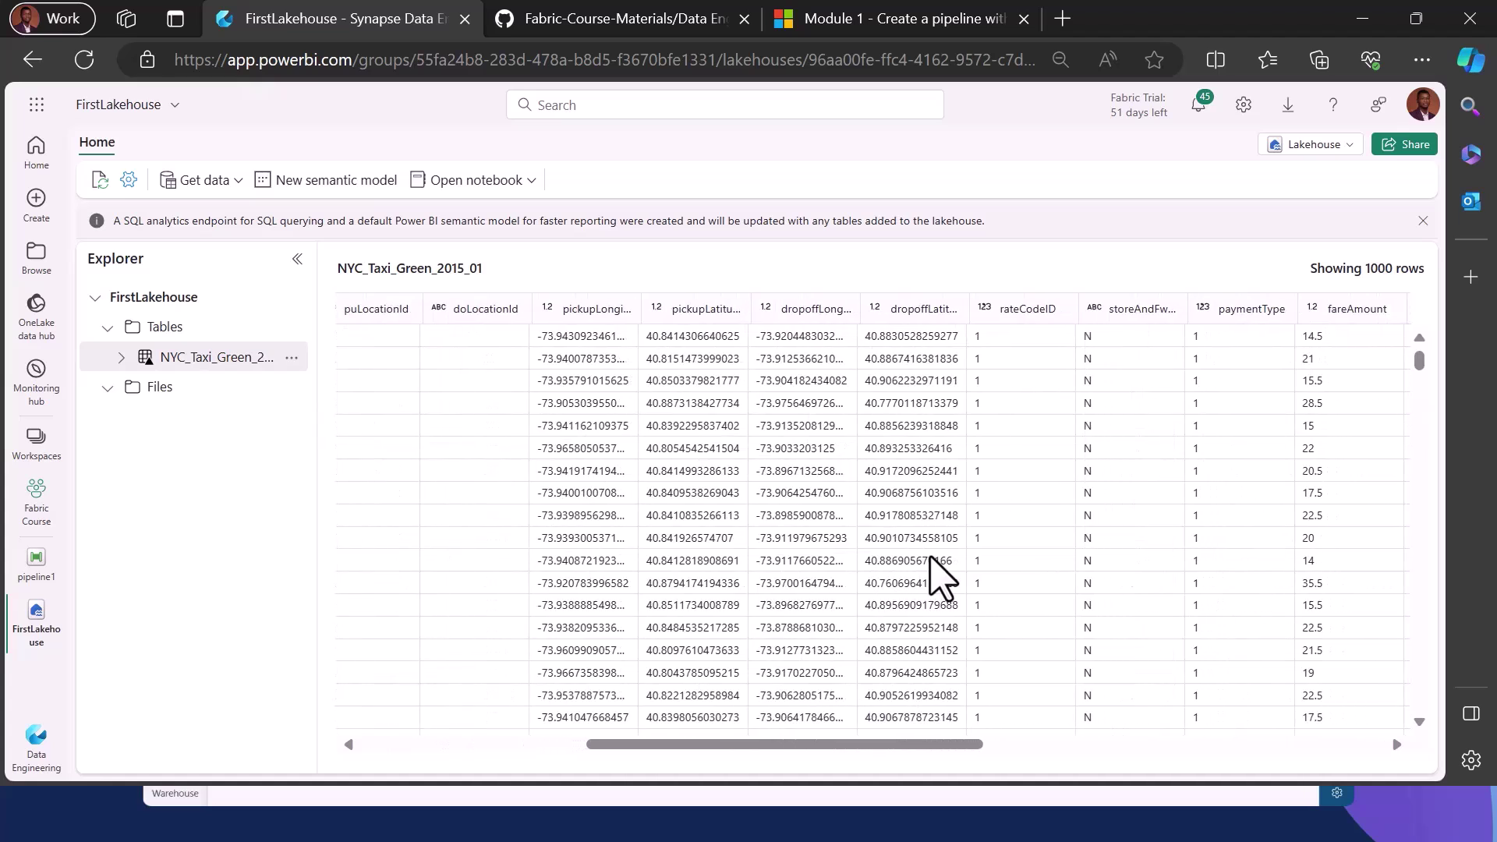
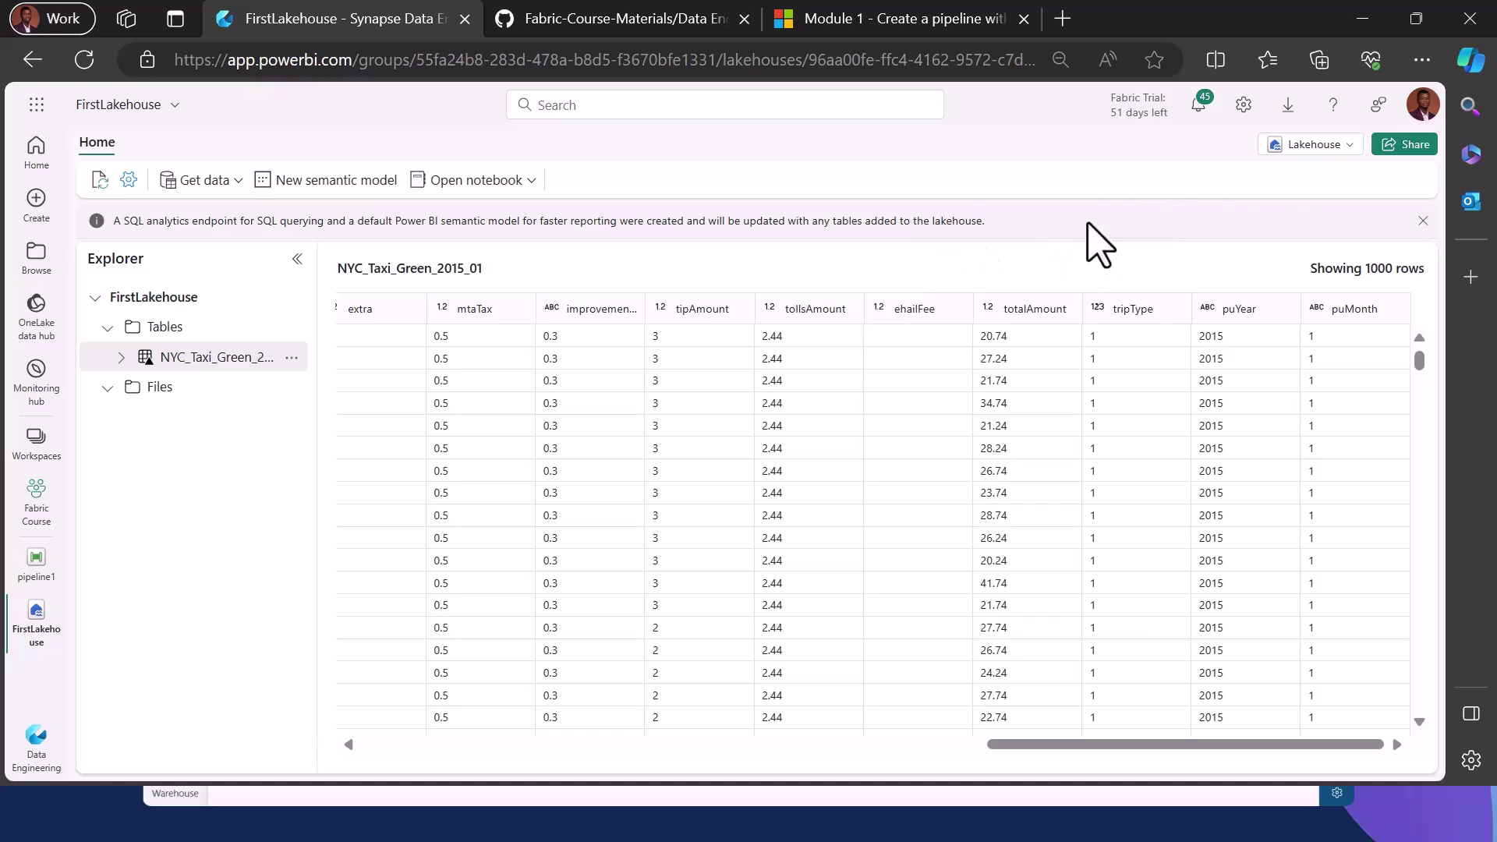
Switch FirstLakehouse to its SQL analytics endpoint and open a blank SQL query.
left_click(1348, 146)
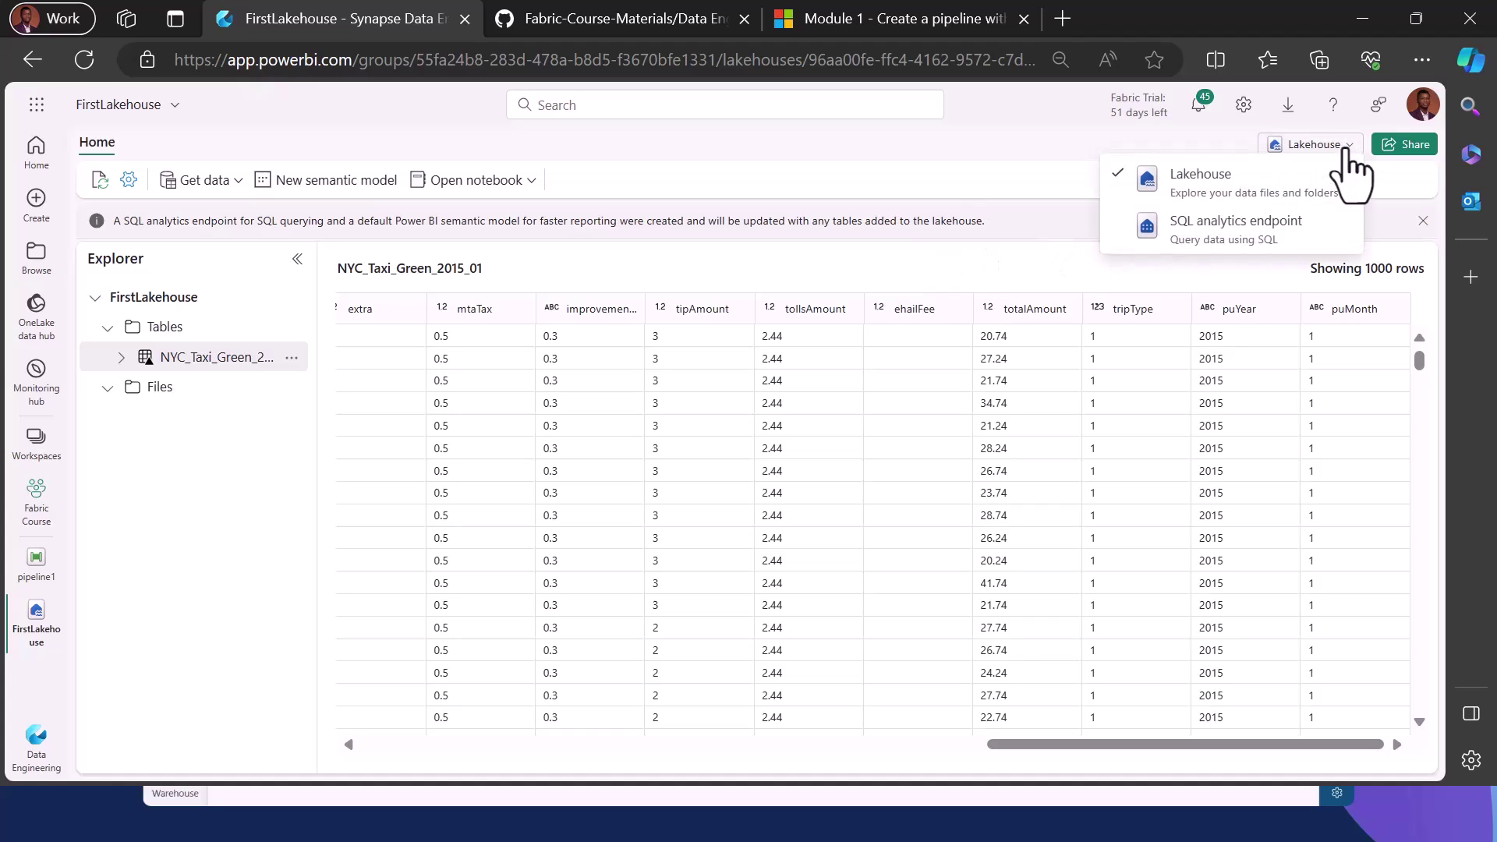
left_click(1215, 260)
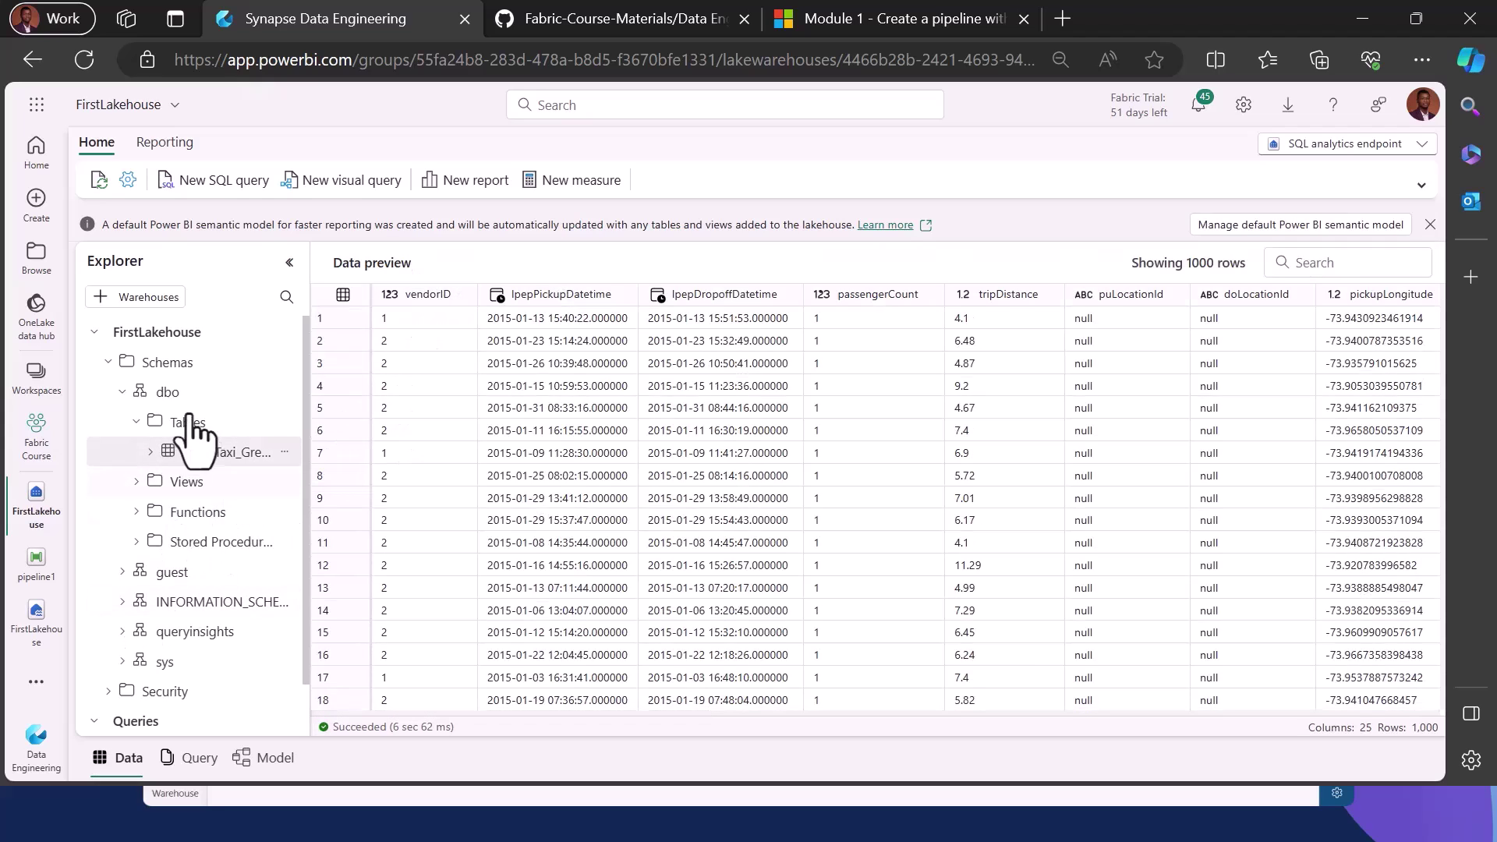
left_click(244, 187)
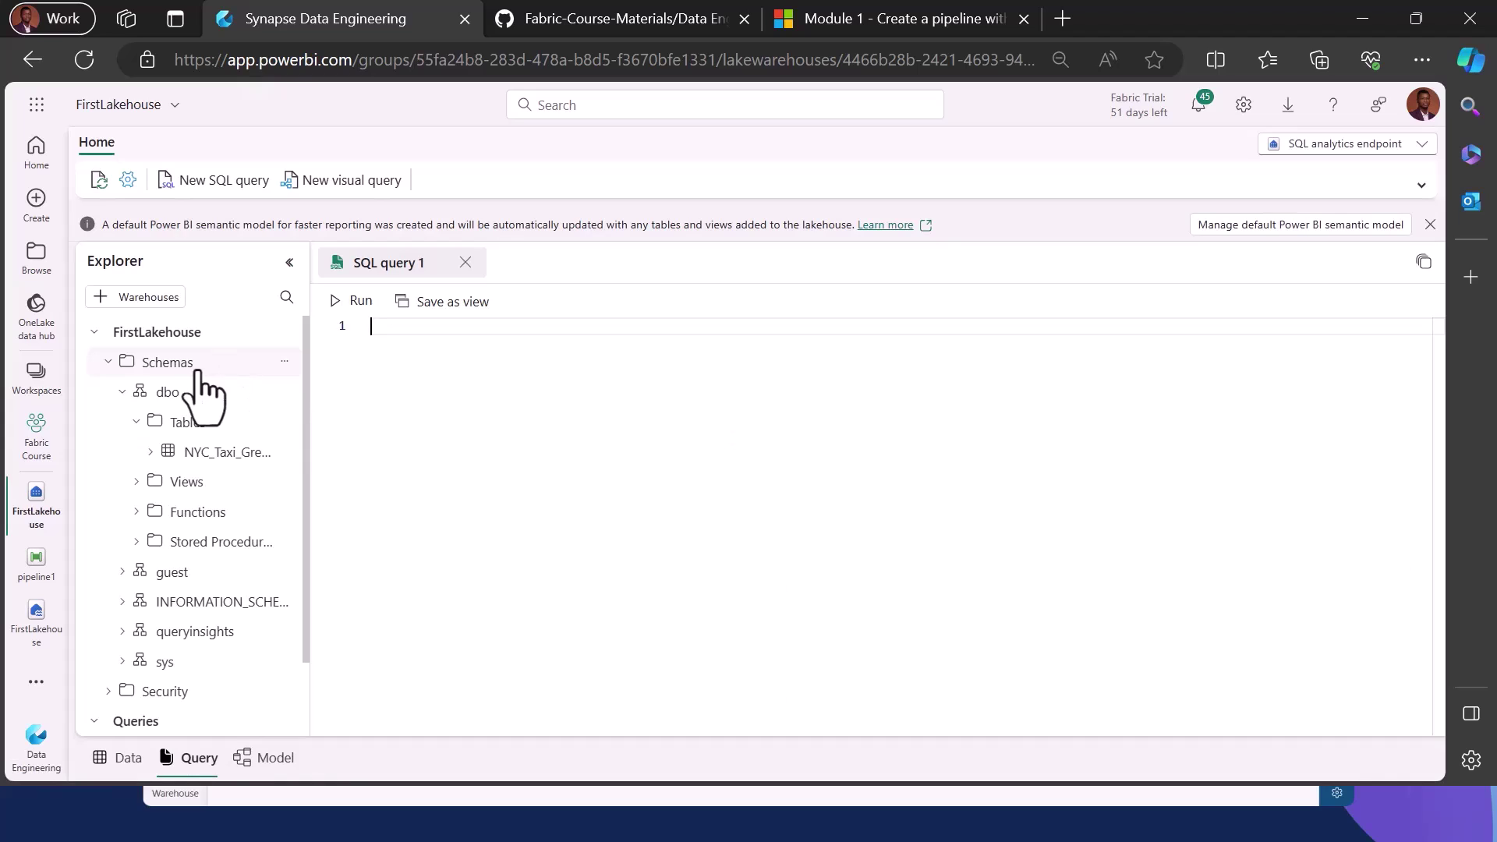
left_click(121, 393)
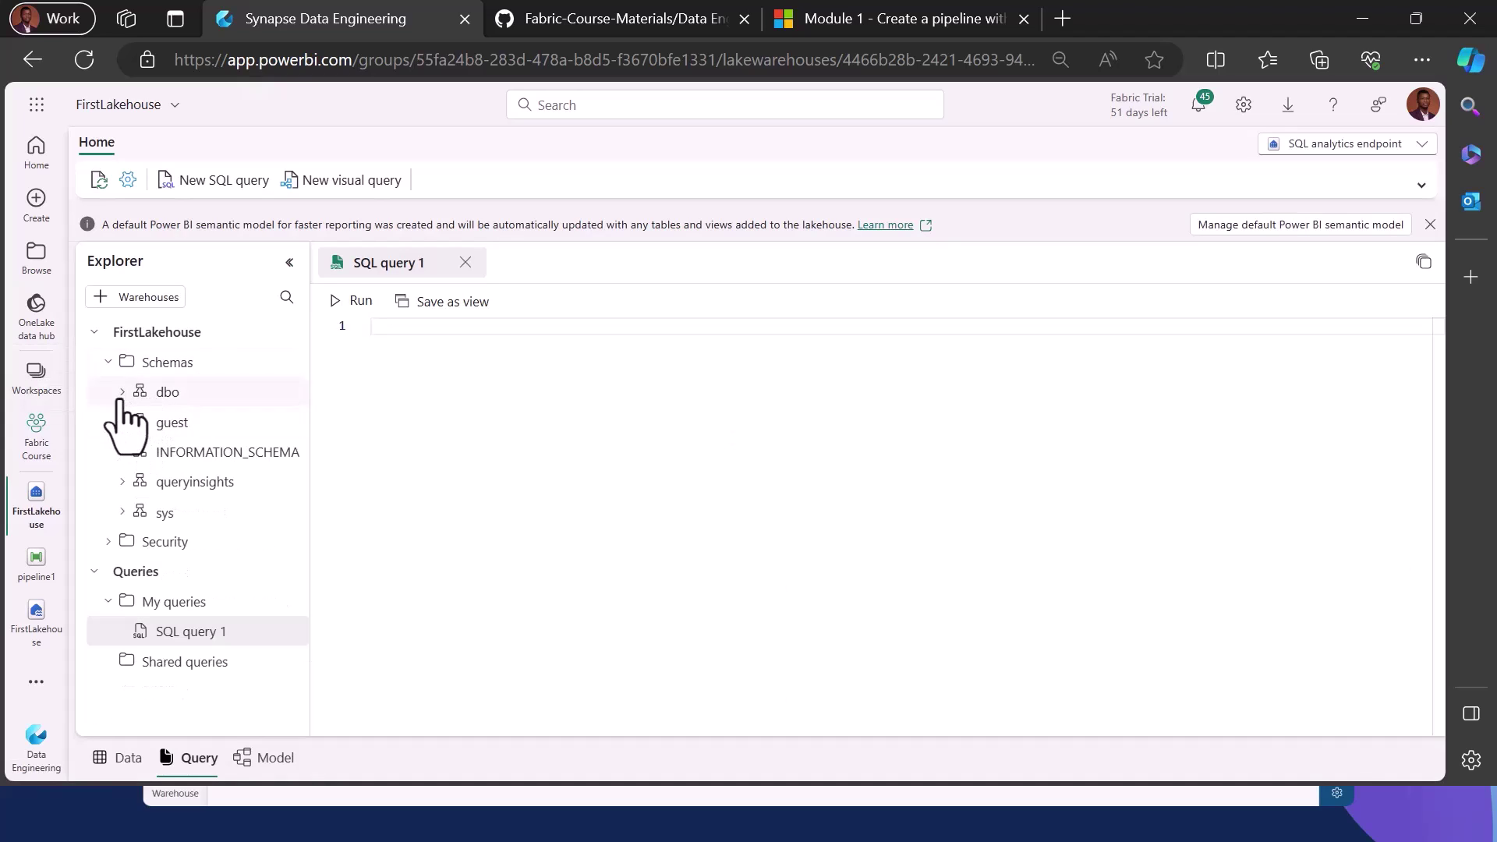
left_click(121, 394)
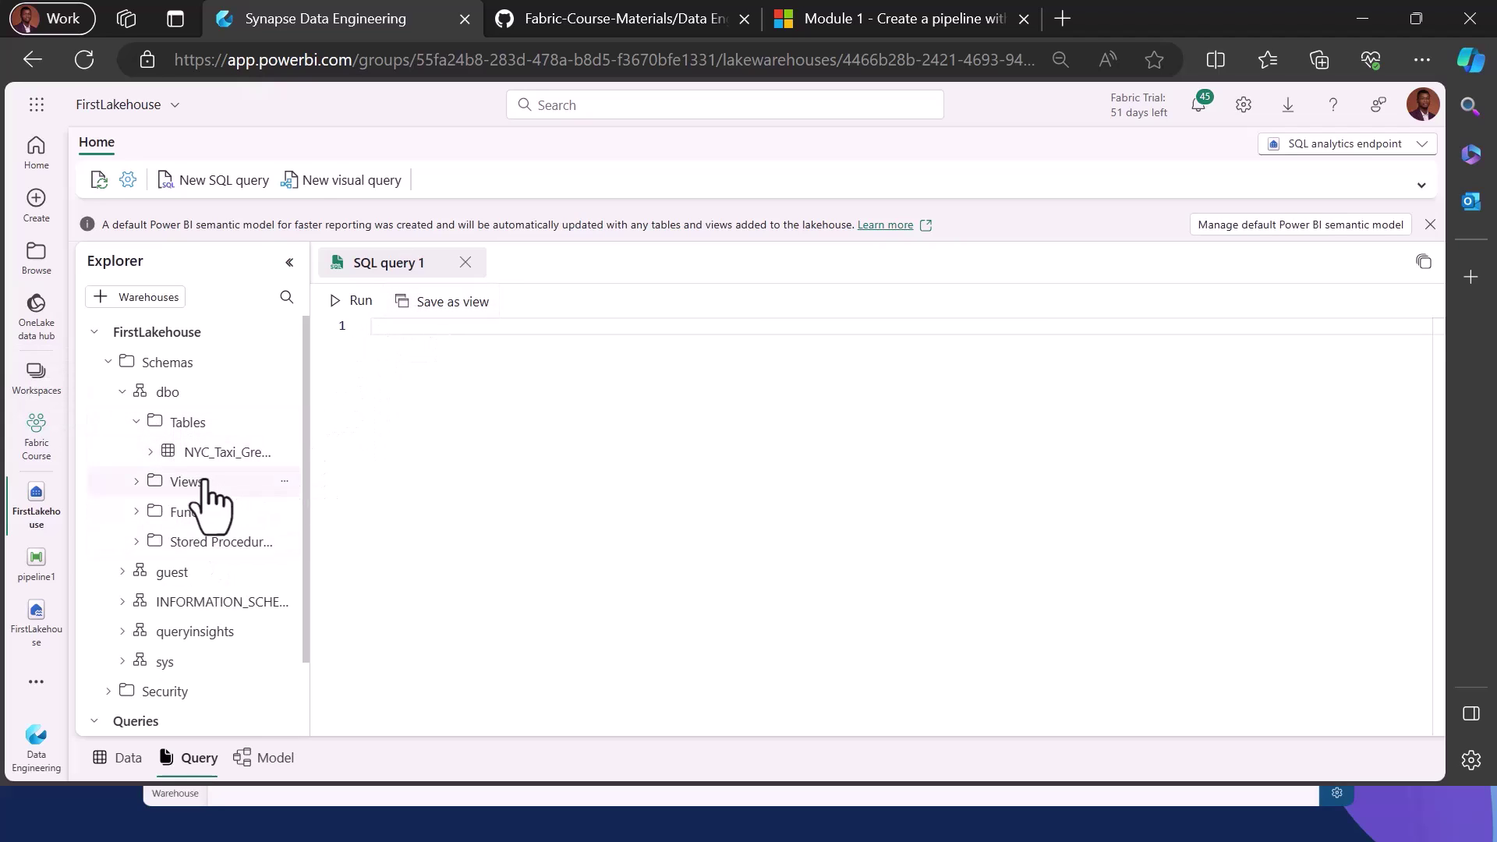
Generate a Select TOP 100 SQL query for the NYC_Taxi_Green_2015_01 table in the dbo schema.
left_click(287, 454)
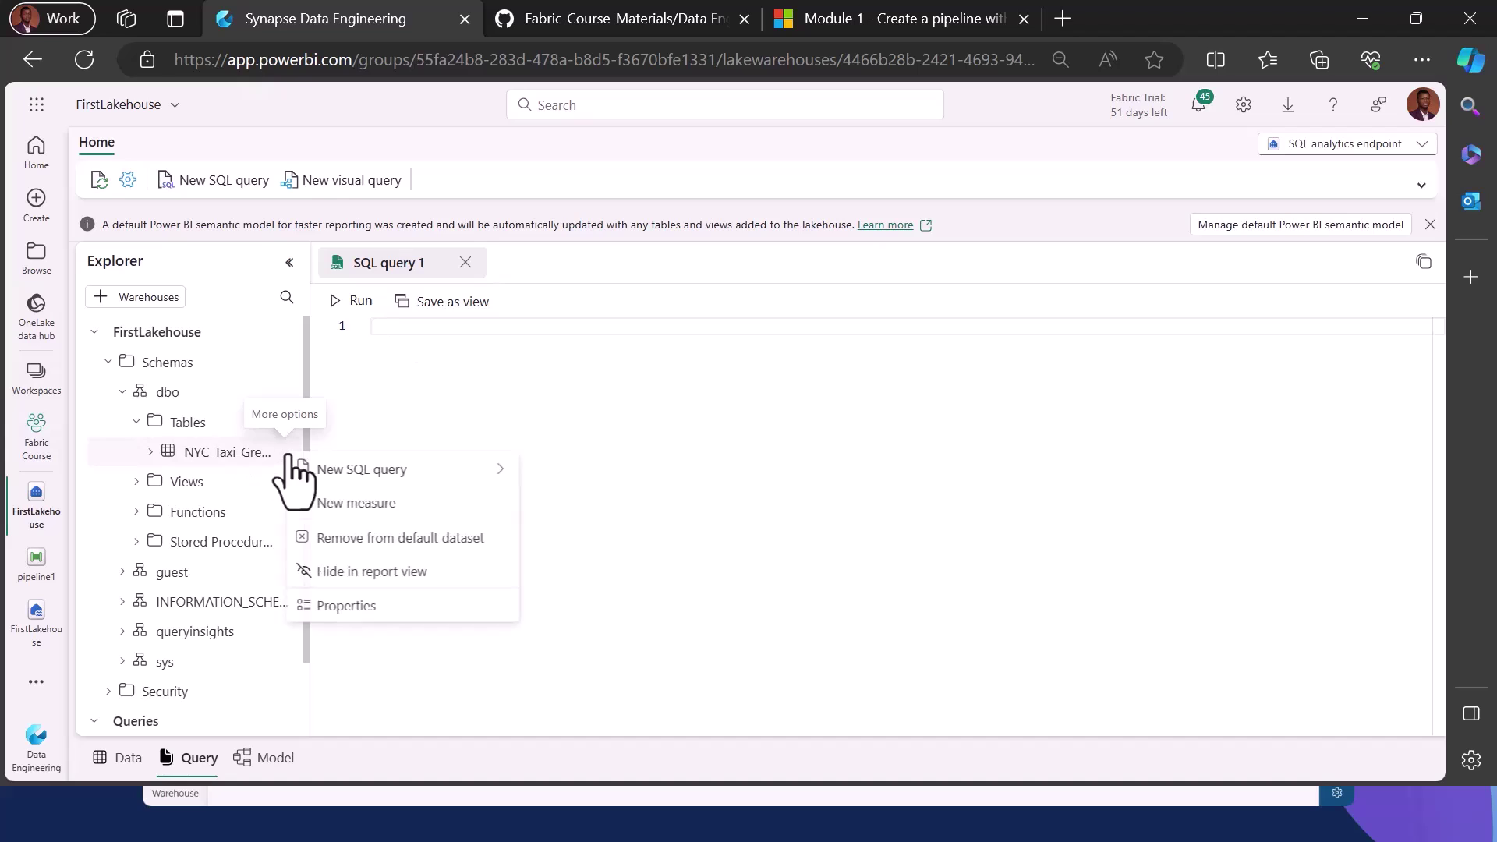
mouse_move(295, 469)
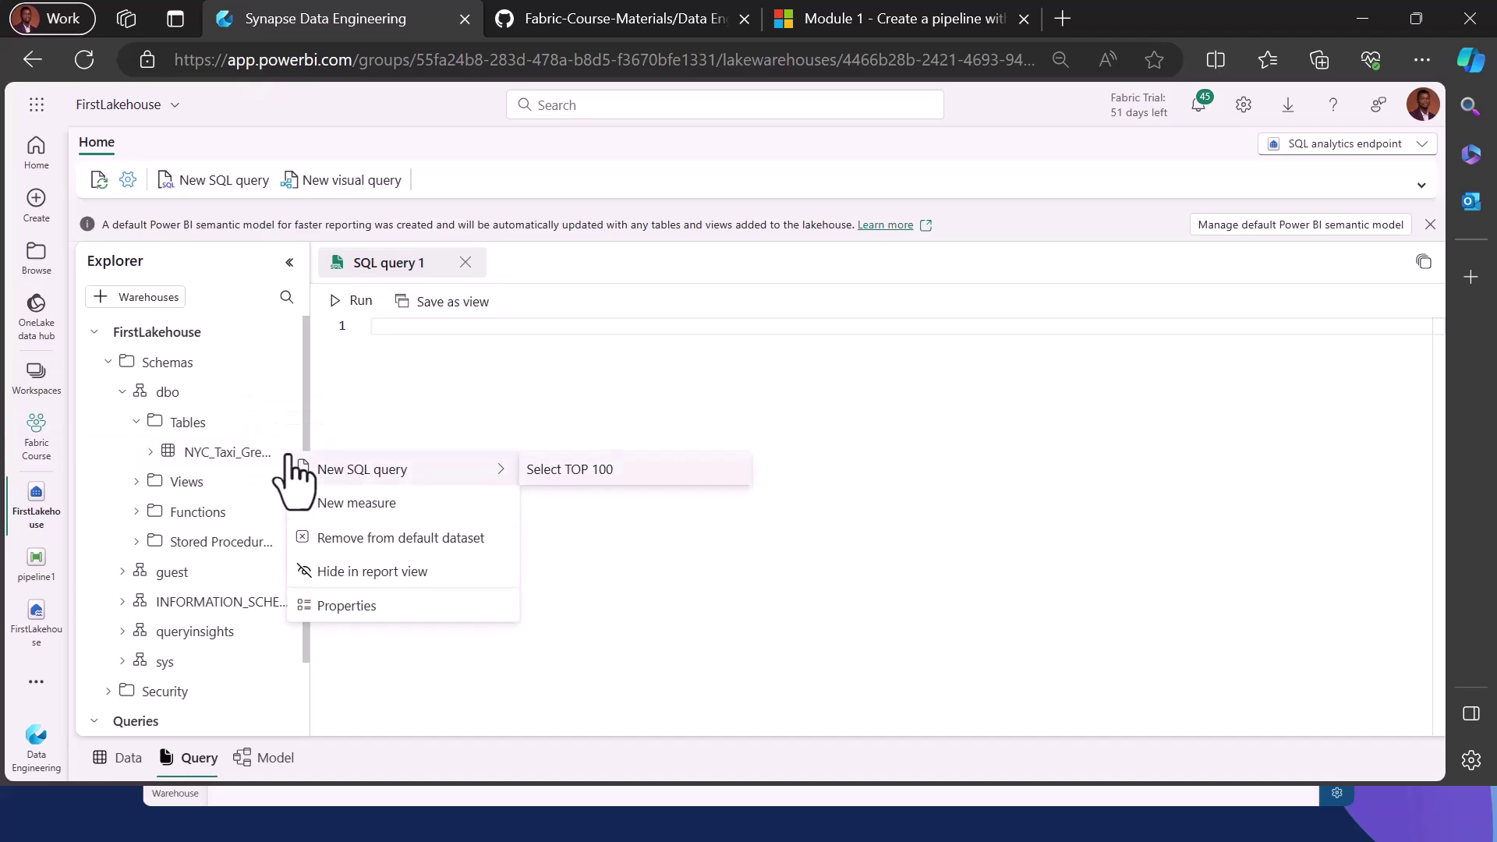
left_click(590, 468)
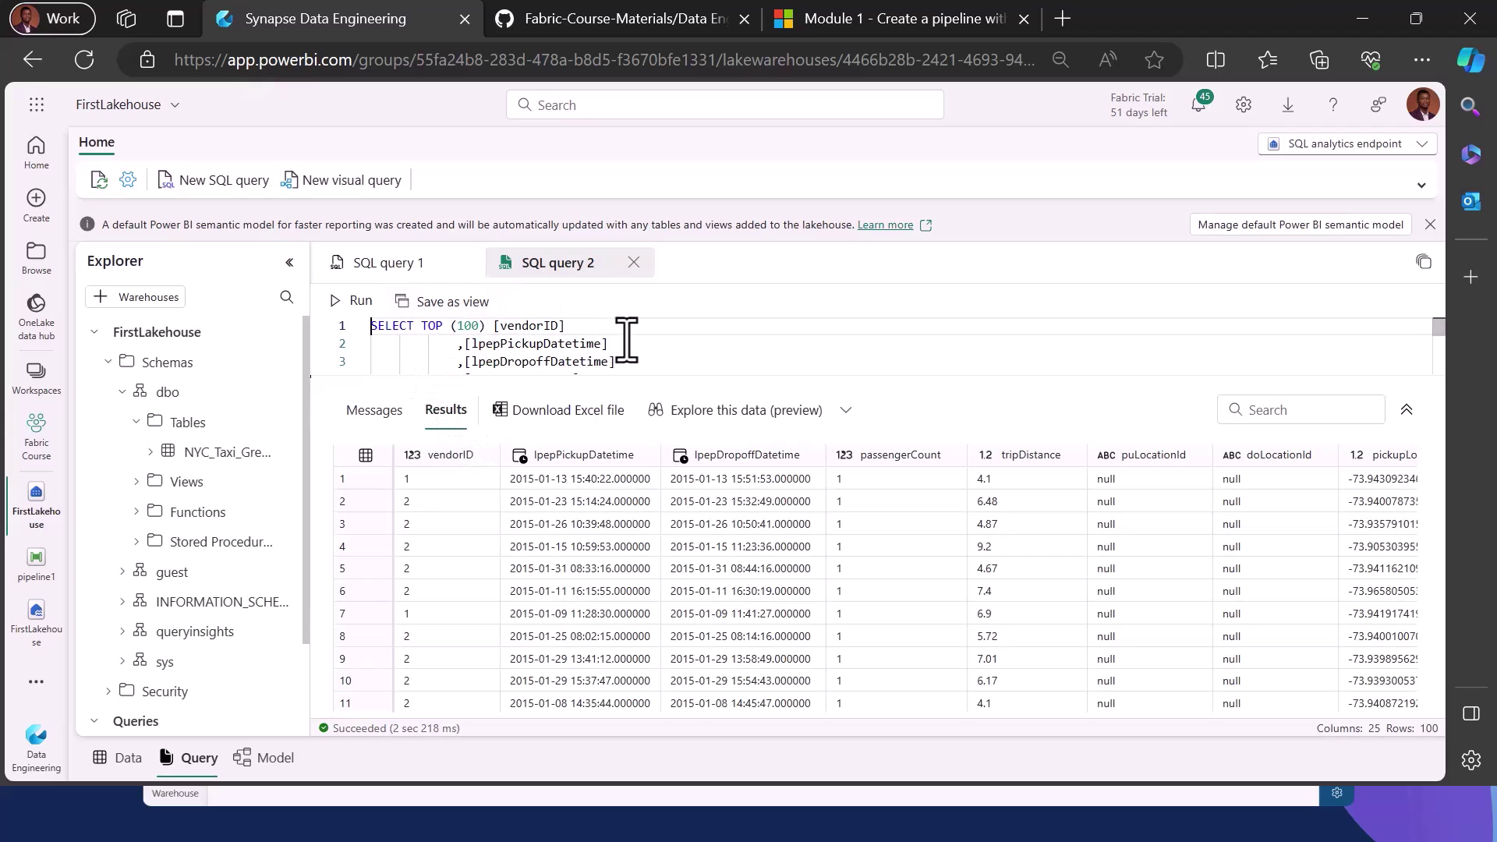
Review the query's result columns and enlarge the editor area to read the generated SELECT statement.
left_click(991, 526)
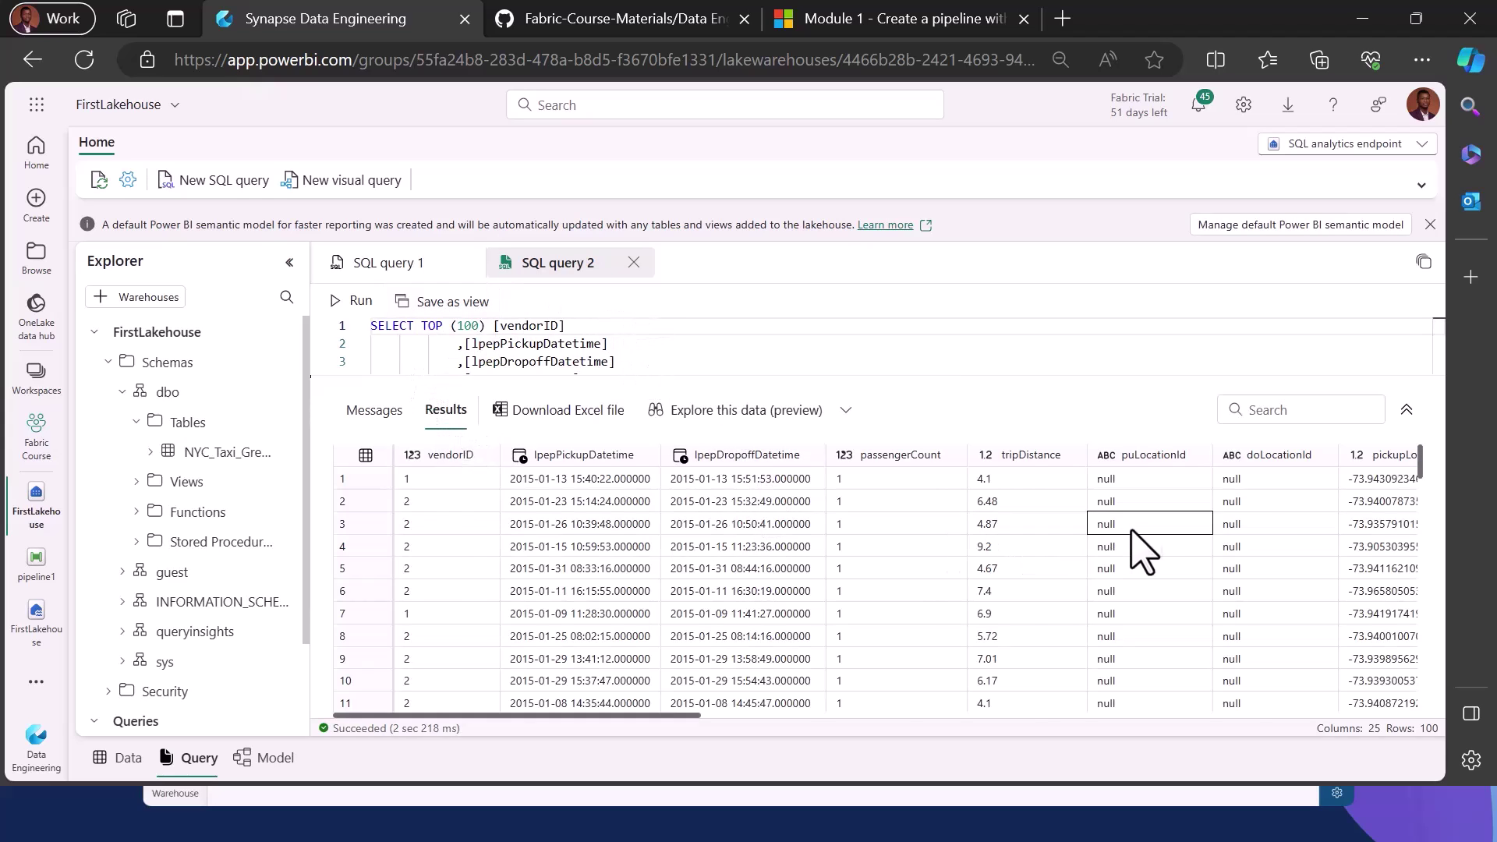
scroll(1139, 546, "right", 5)
left_click(617, 550)
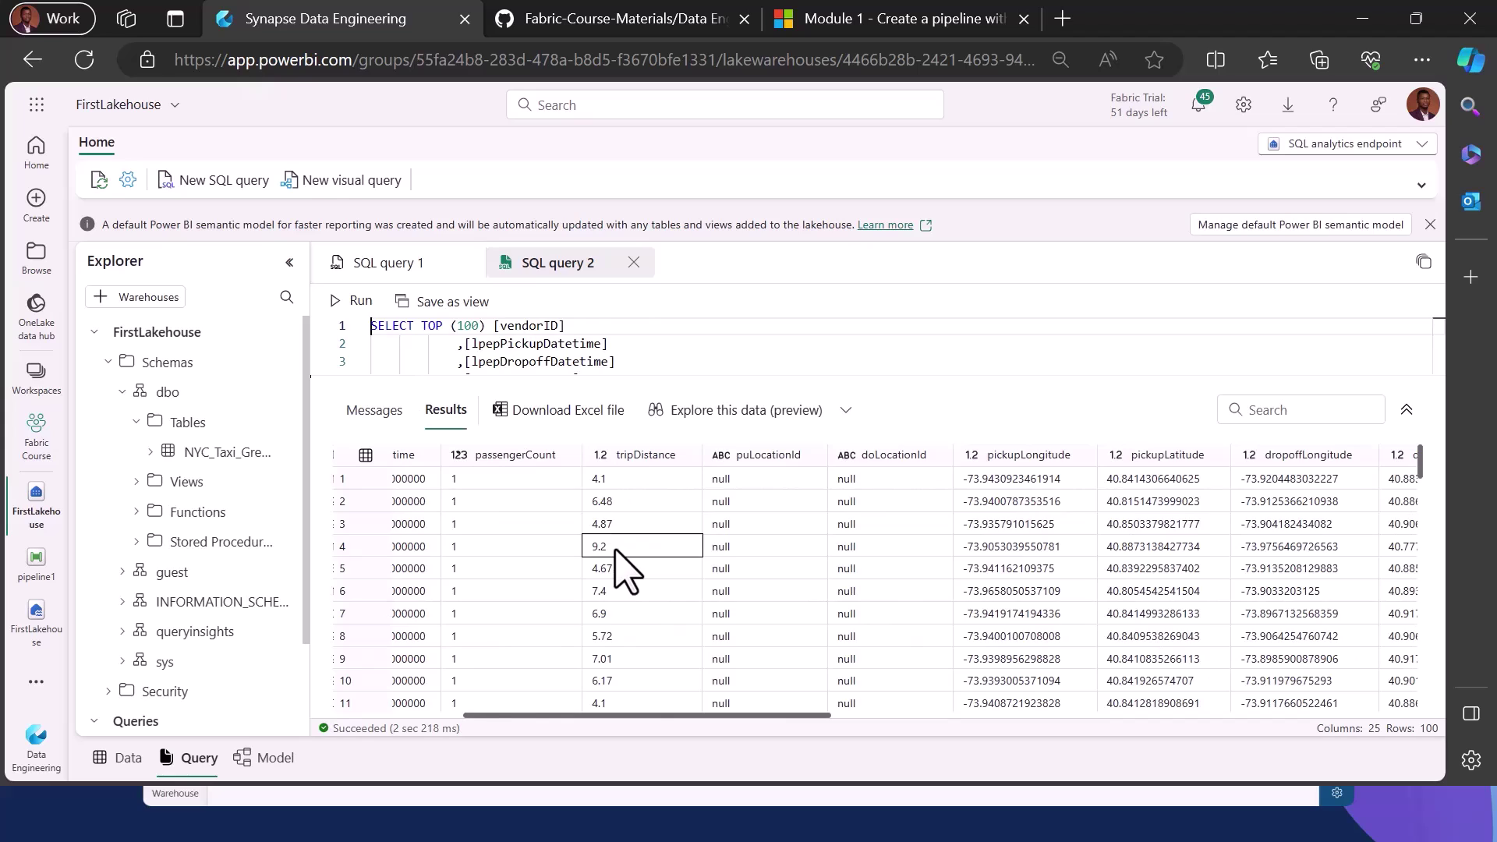
scroll(618, 566, "right", 3)
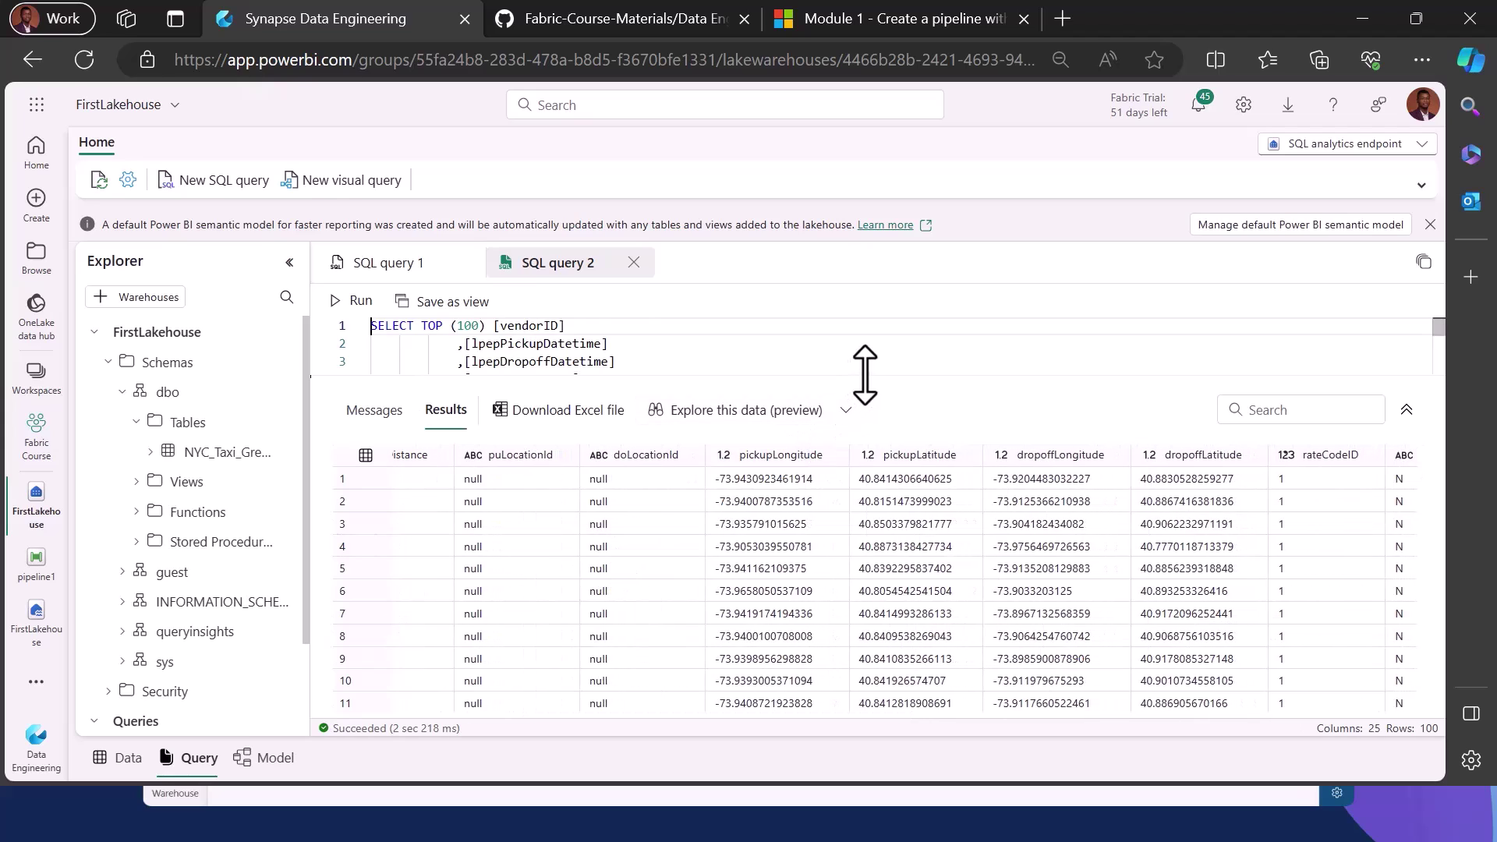
key("ctrl+a")
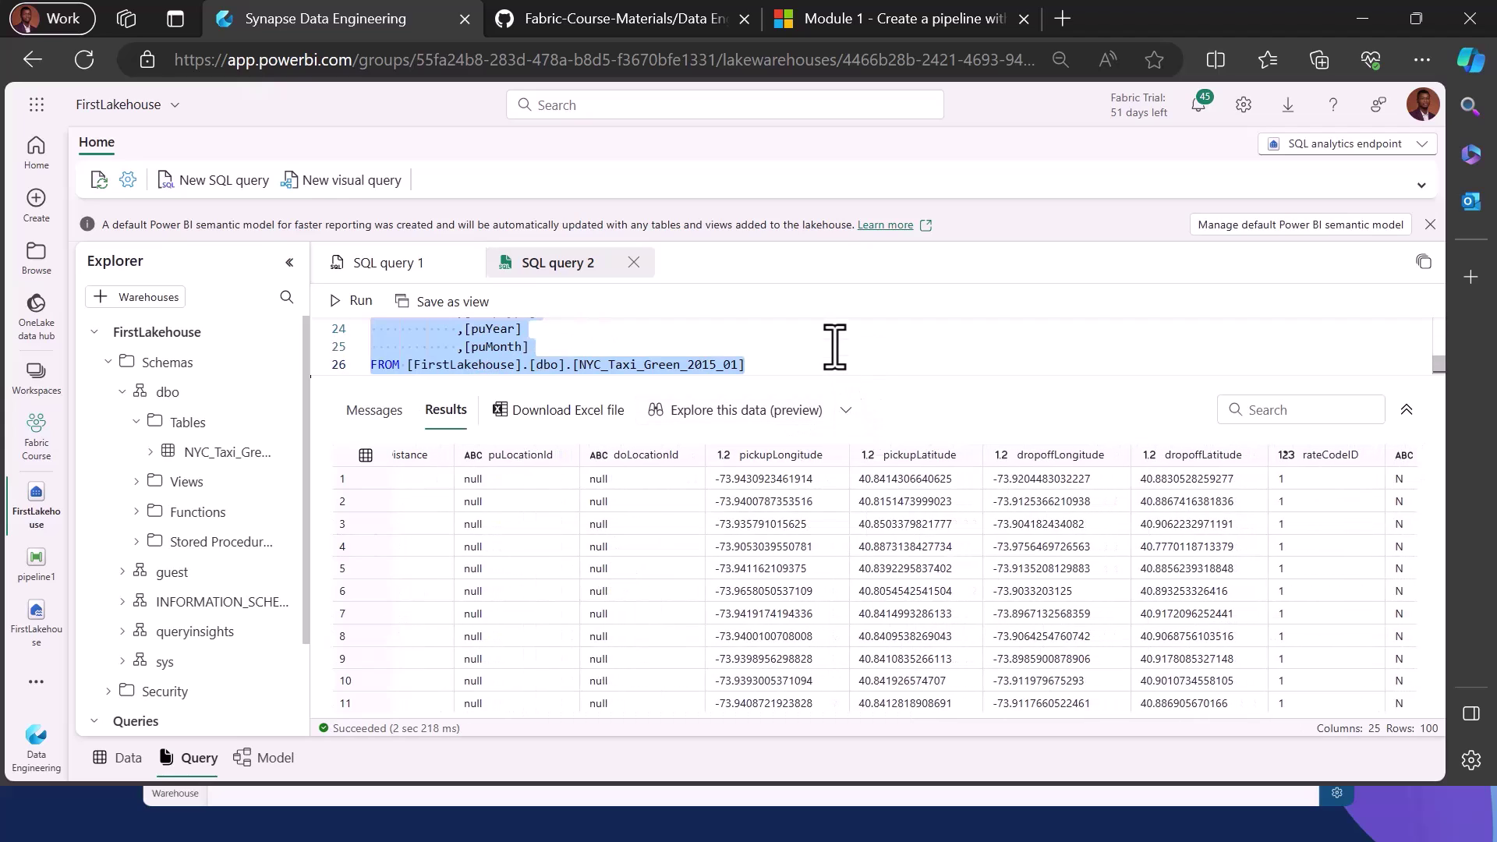
left_click(834, 347)
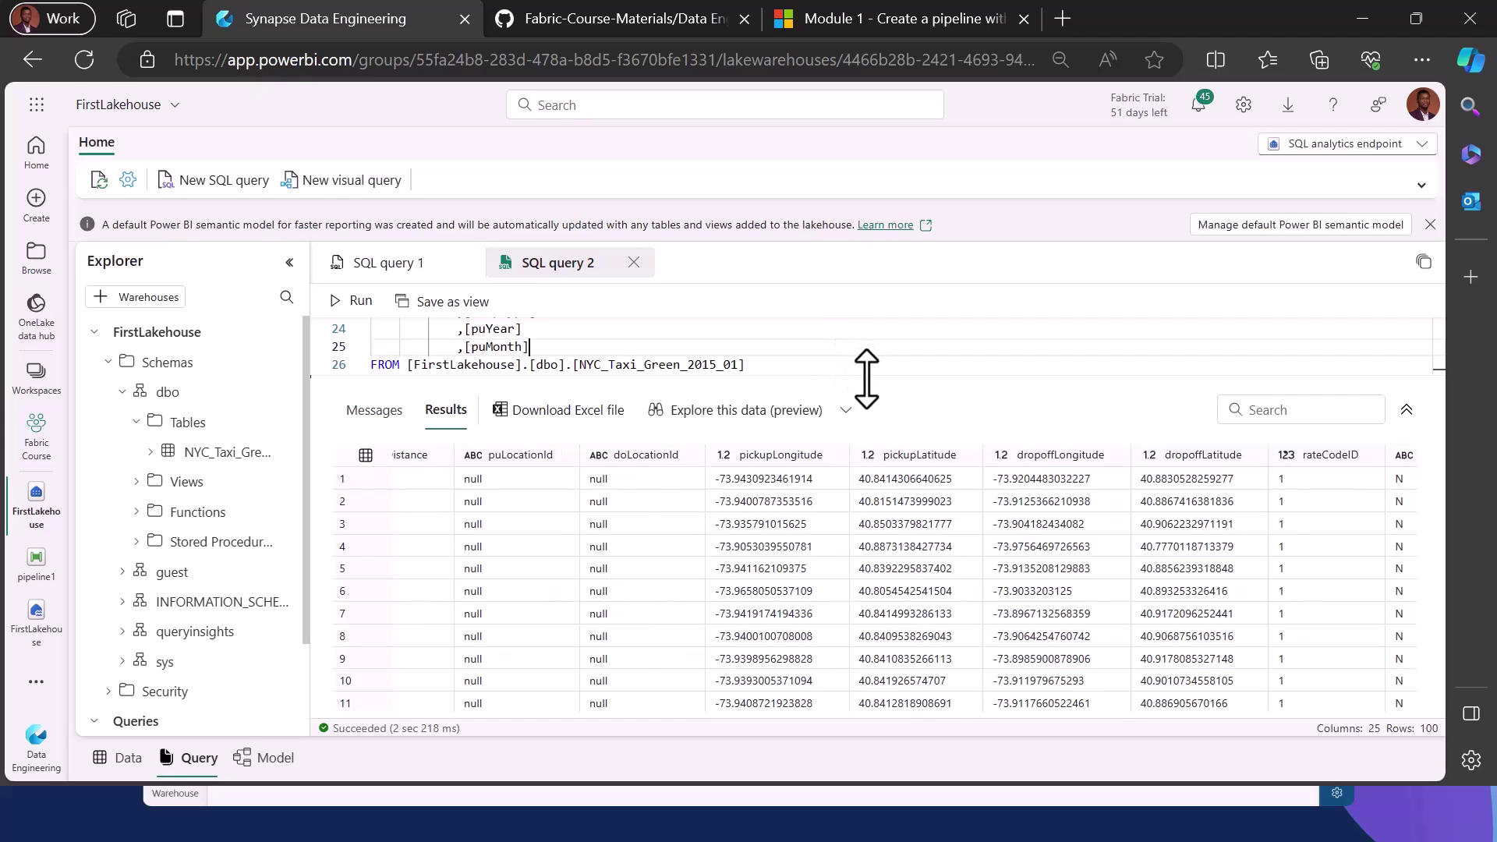
left_click_drag(867, 378, 854, 538)
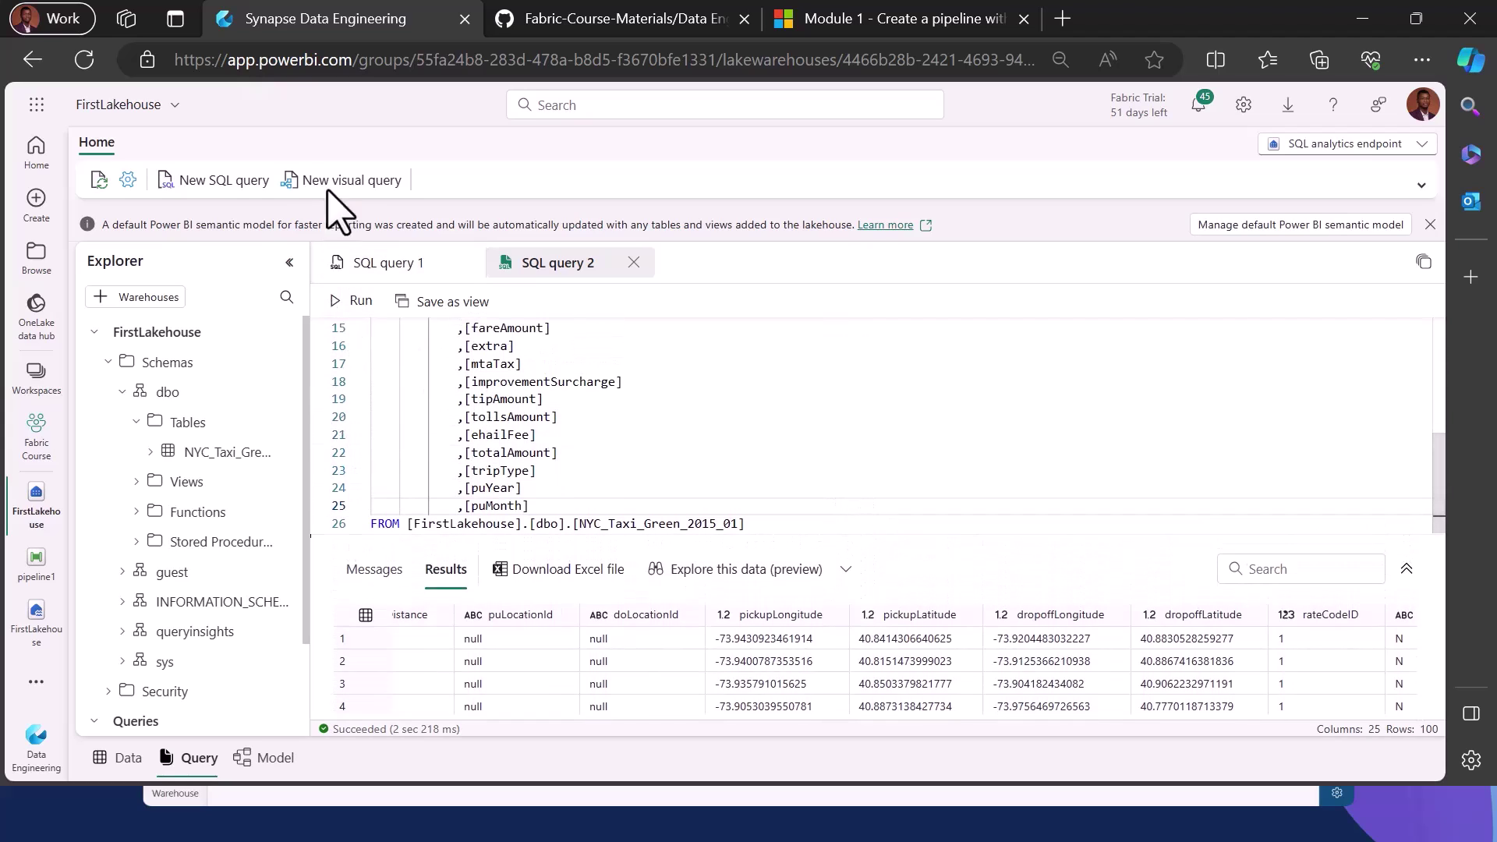